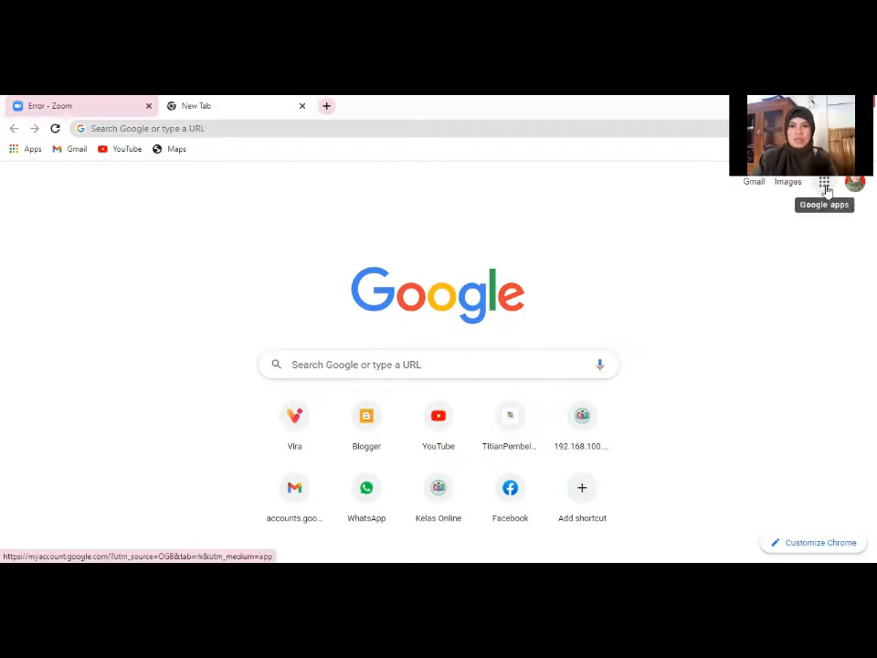
Open the PAS B. INDONESIA X MA.AN-NIDA form from the suggested files in Google Drive and look through its questions
{"action": "left_click", "coordinate": [824, 185]}
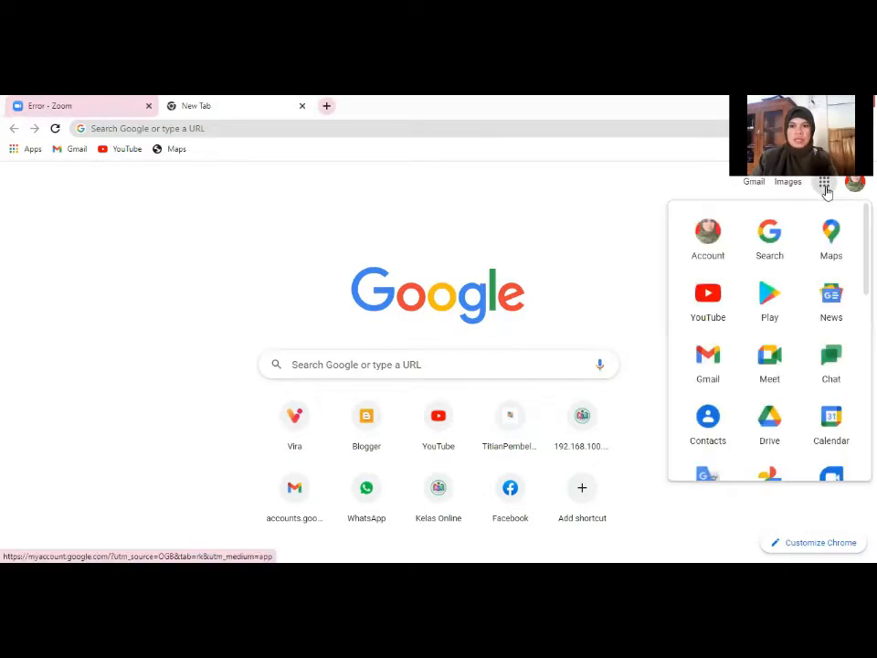
{"action": "left_click", "coordinate": [772, 418]}
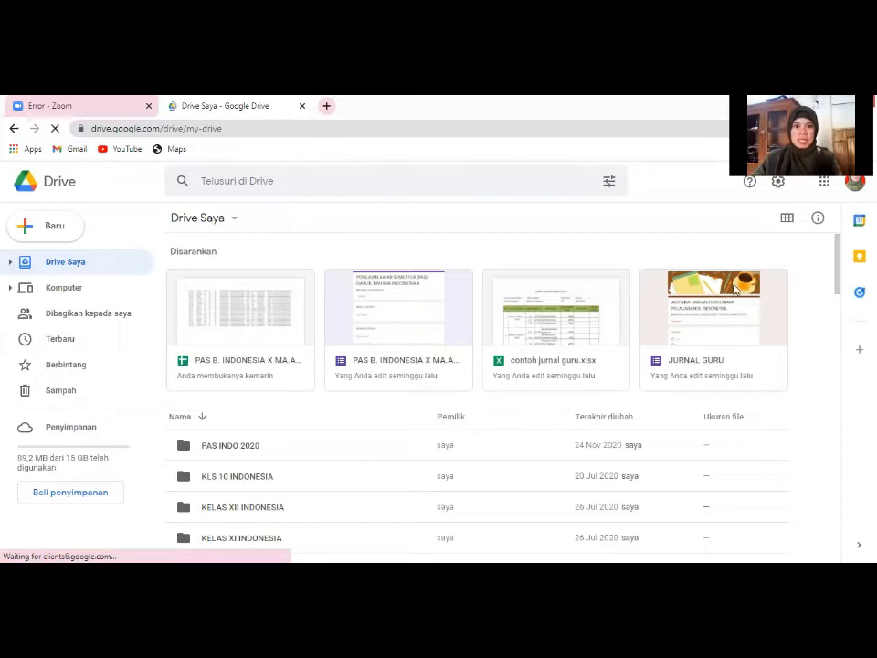
{"action": "double_click", "coordinate": [420, 328]}
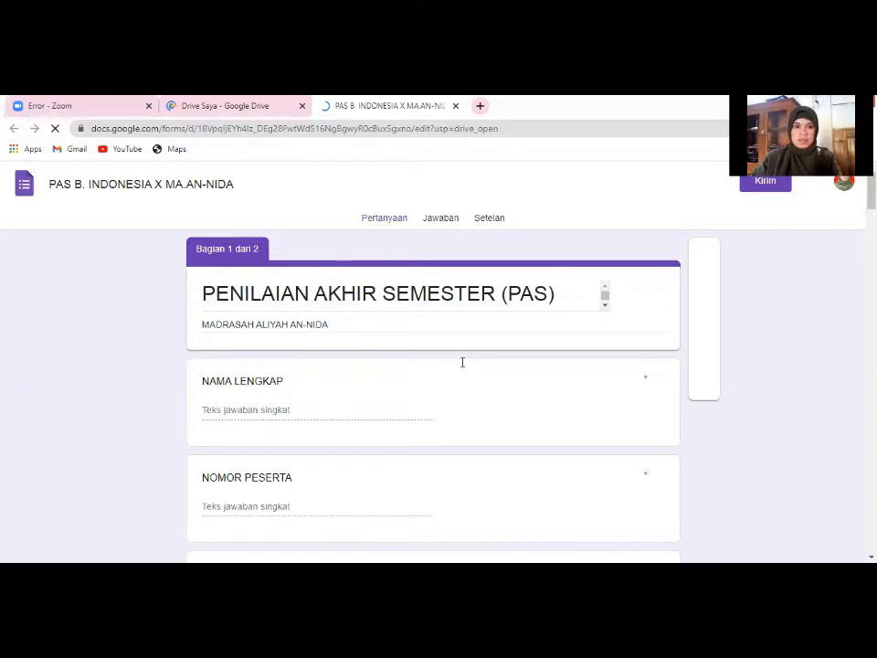
{"action": "scroll", "coordinate": [462, 364], "scroll_direction": "down", "scroll_amount": 3}
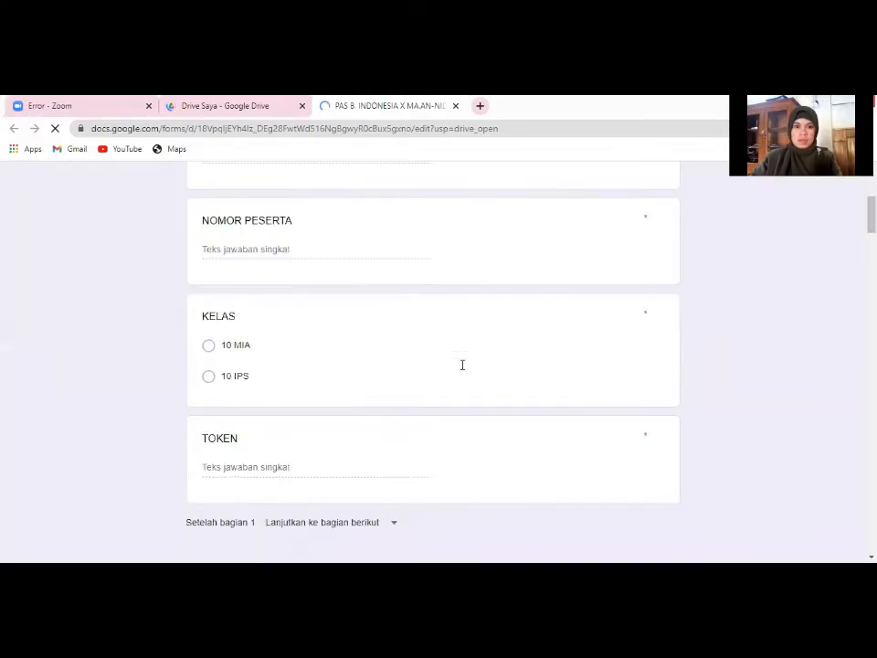
{"action": "scroll", "coordinate": [462, 365], "scroll_direction": "down", "scroll_amount": 3}
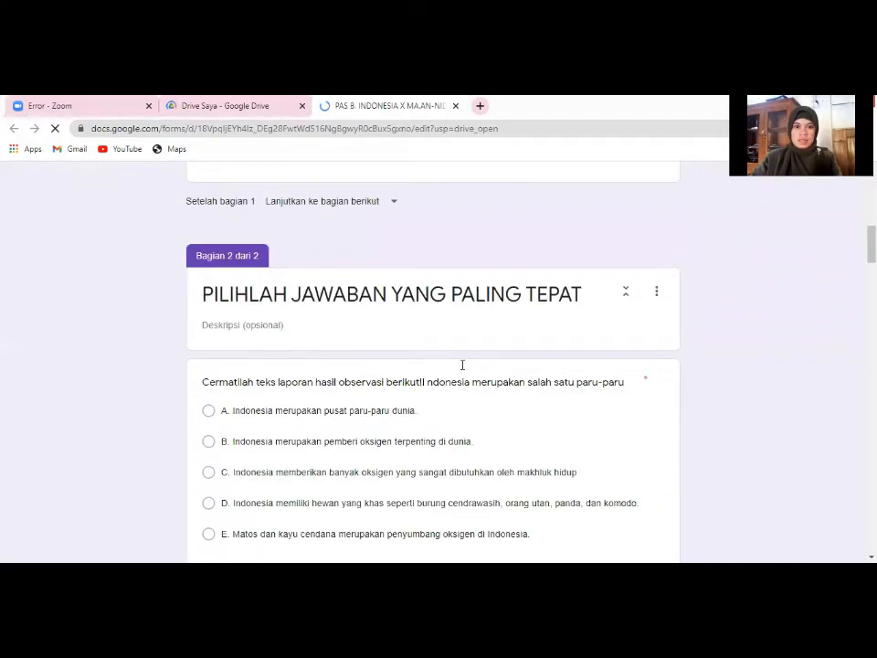
{"action": "scroll", "coordinate": [462, 367], "scroll_direction": "down", "scroll_amount": 5}
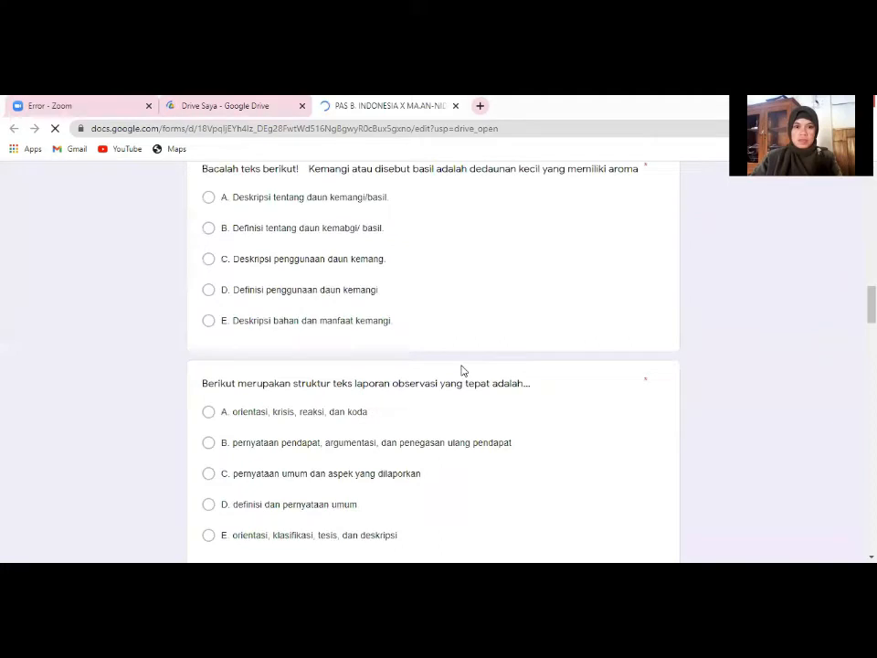
{"action": "scroll", "coordinate": [460, 382], "scroll_direction": "up", "scroll_amount": 5}
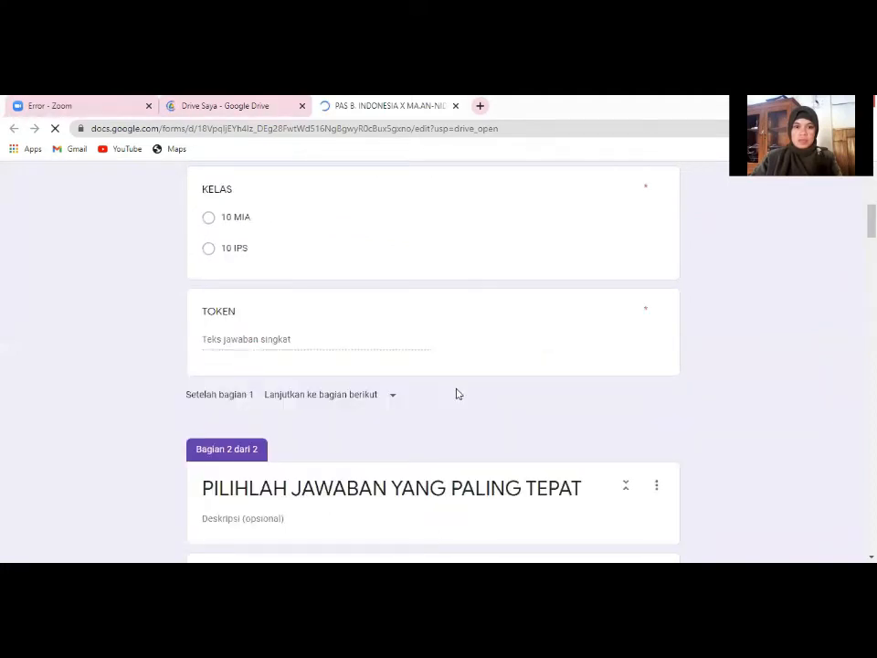
{"action": "scroll", "coordinate": [458, 393], "scroll_direction": "up", "scroll_amount": 10}
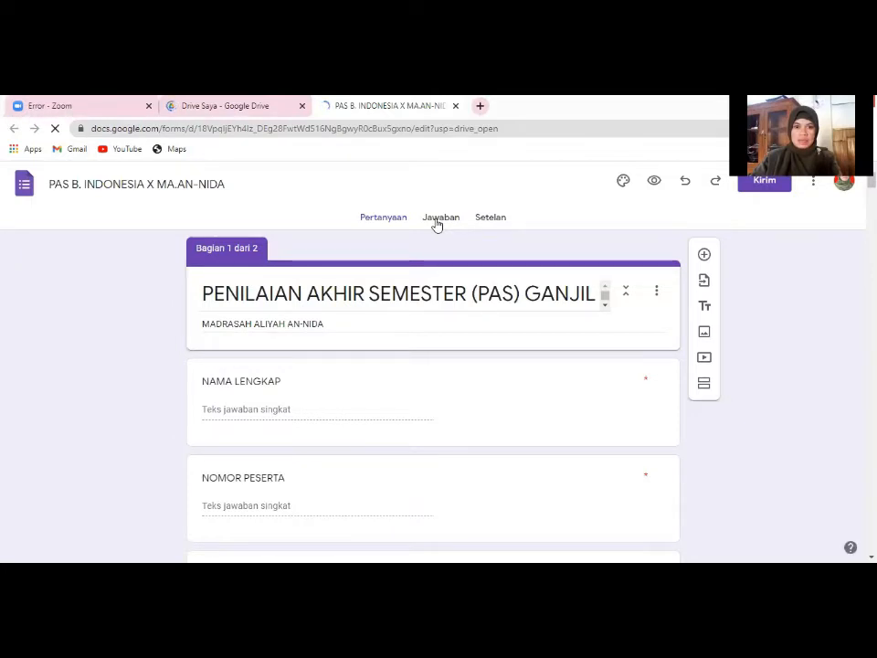
Display the form's responses (Jawaban), keep waiting for the unresponsive page, and download the responses as a .csv file
{"action": "left_click", "coordinate": [303, 106]}
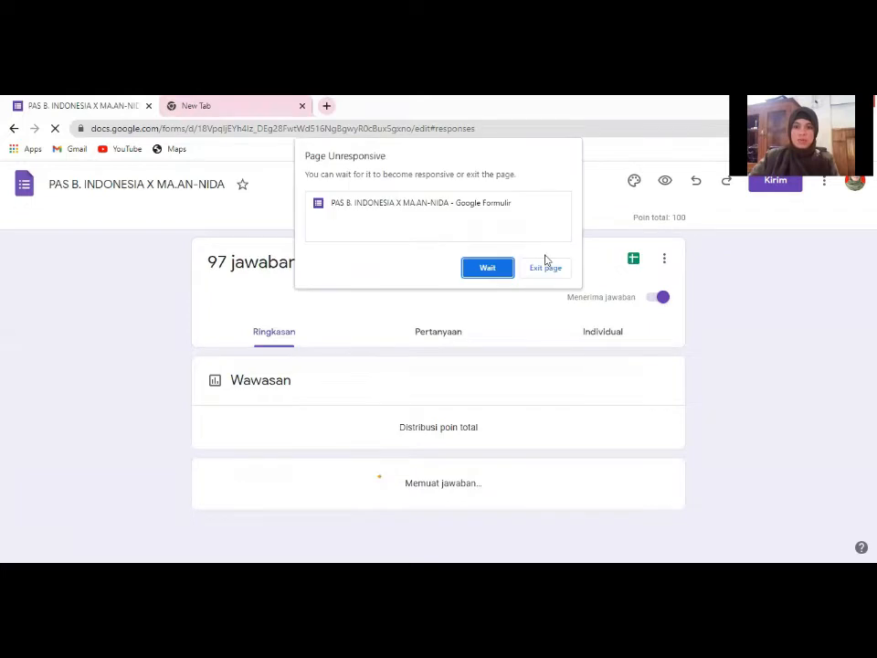
{"action": "left_click", "coordinate": [496, 271]}
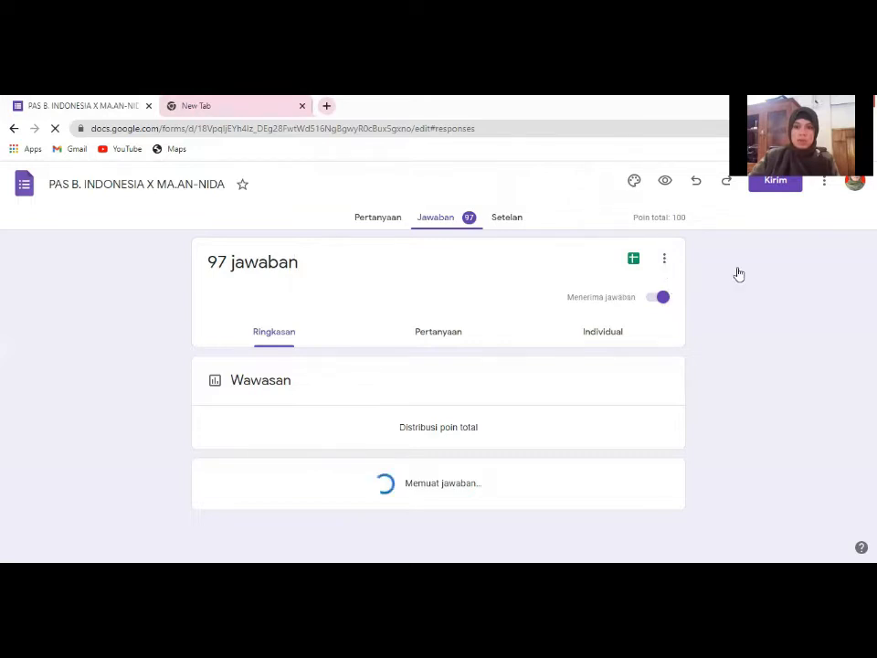
{"action": "left_click", "coordinate": [665, 261]}
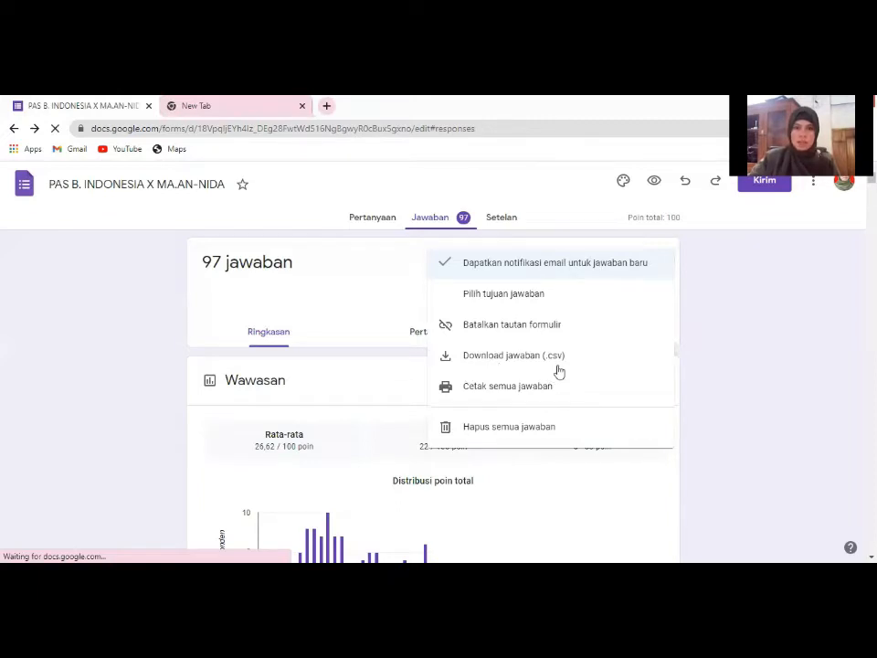
{"action": "triple_click", "coordinate": [494, 360]}
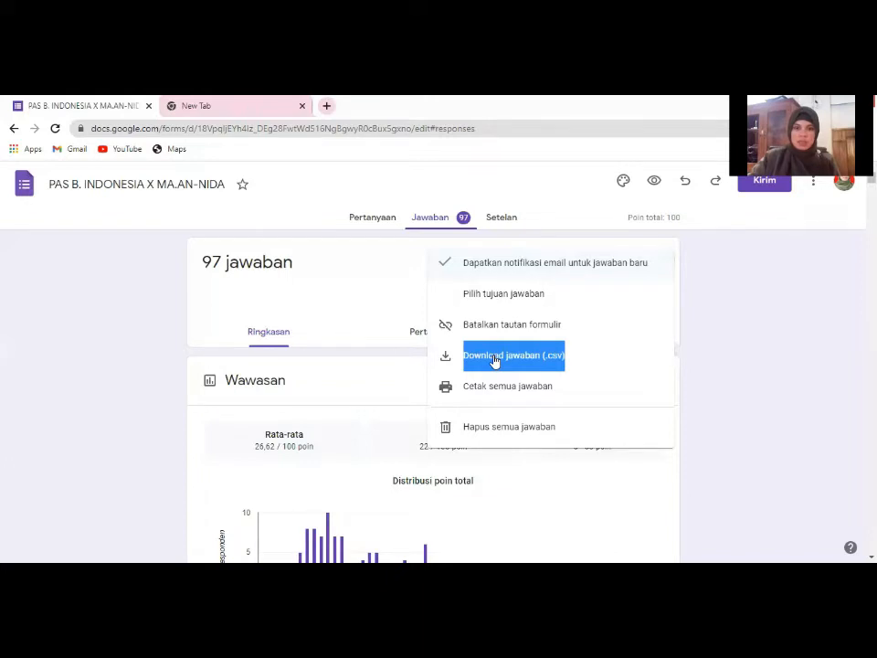
{"action": "left_click", "coordinate": [494, 359]}
{"action": "double_click", "coordinate": [494, 360]}
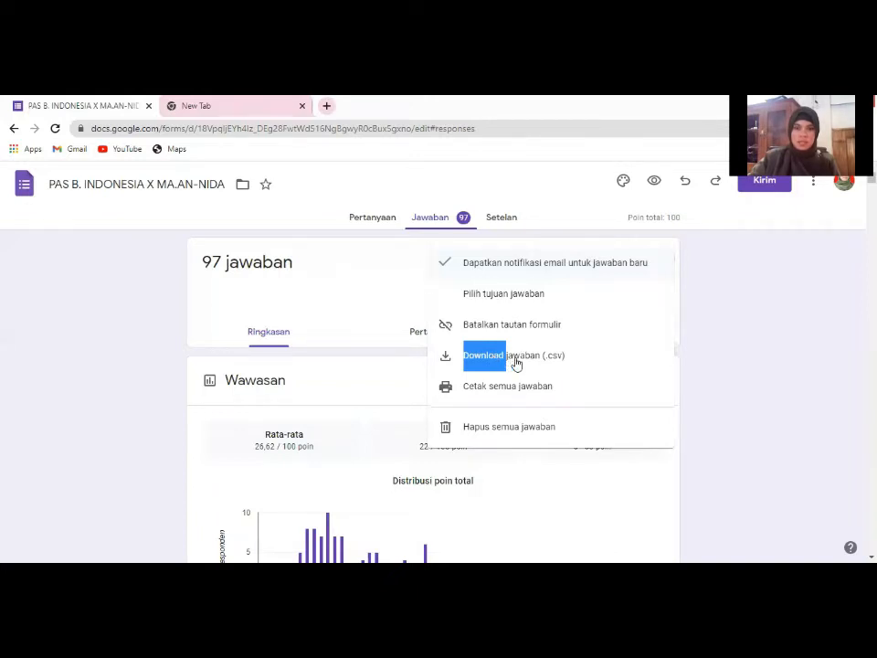
{"action": "double_click", "coordinate": [516, 364]}
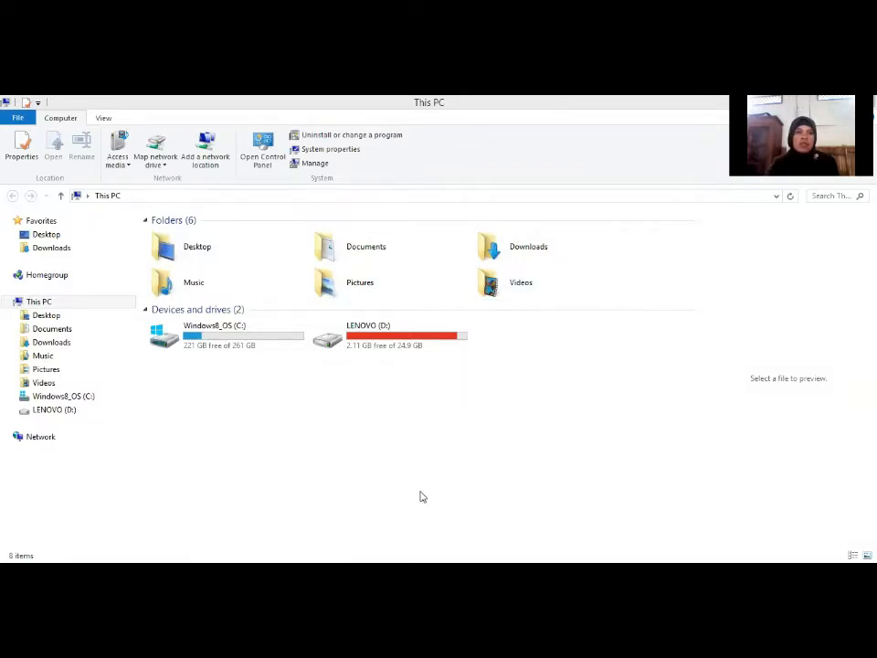
Open the PAS B. INDONESIA X MA.AN-NIDA.csv archive in the Downloads folder and open the spreadsheet inside it in Excel
{"action": "left_click", "coordinate": [62, 346]}
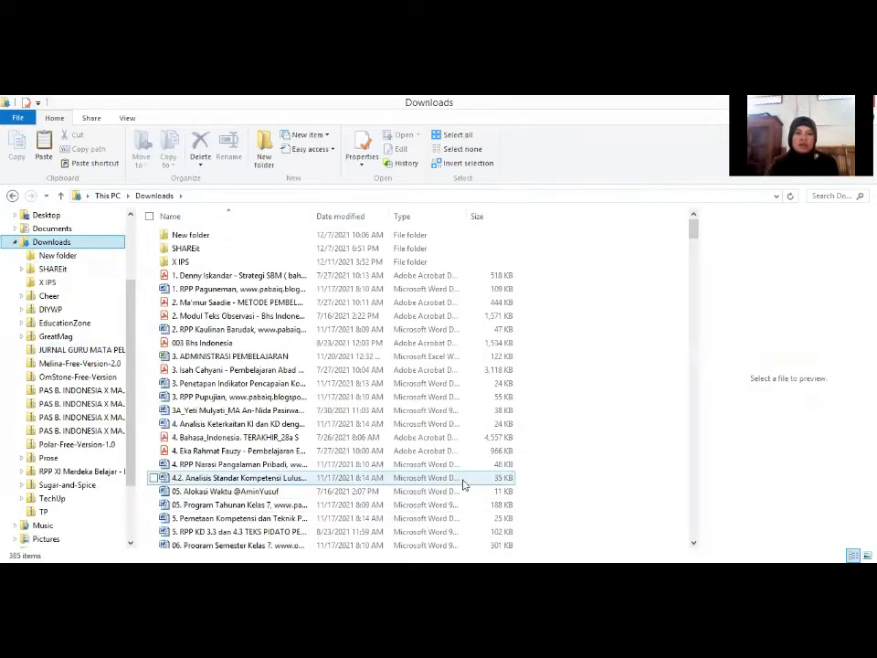
{"action": "left_click", "coordinate": [694, 303]}
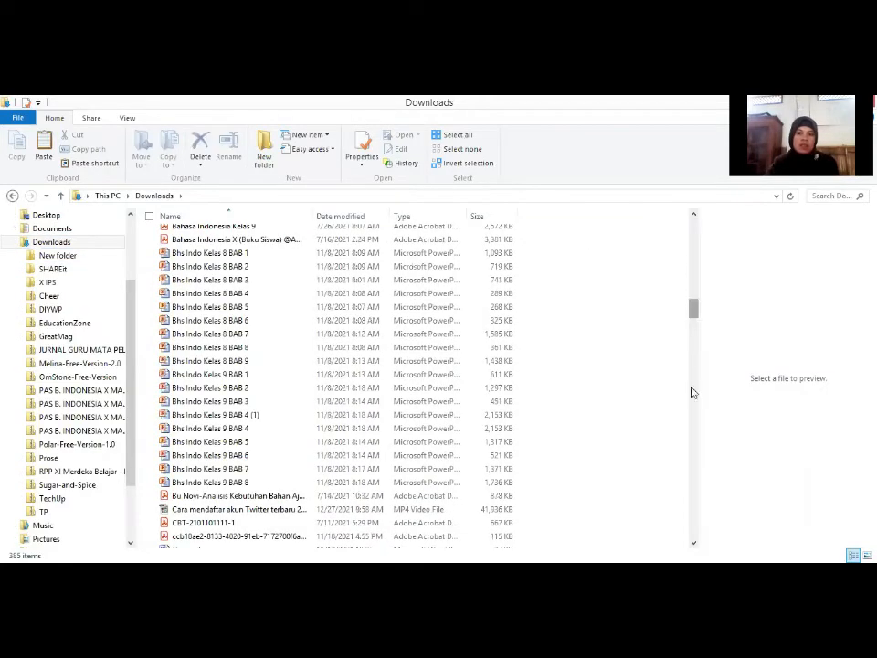
{"action": "left_click_drag", "start_coordinate": [693, 309], "coordinate": [690, 403]}
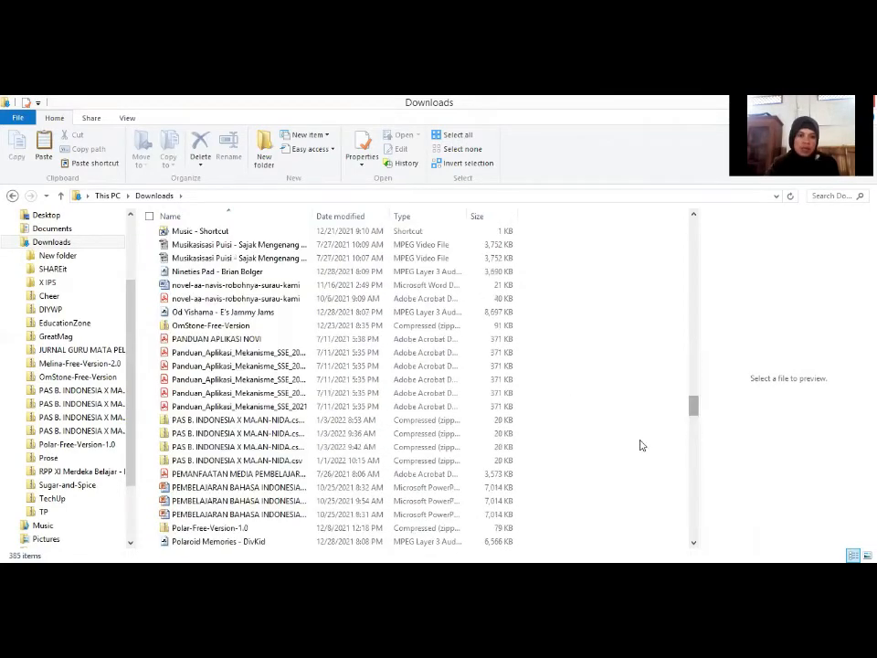
{"action": "double_click", "coordinate": [297, 463]}
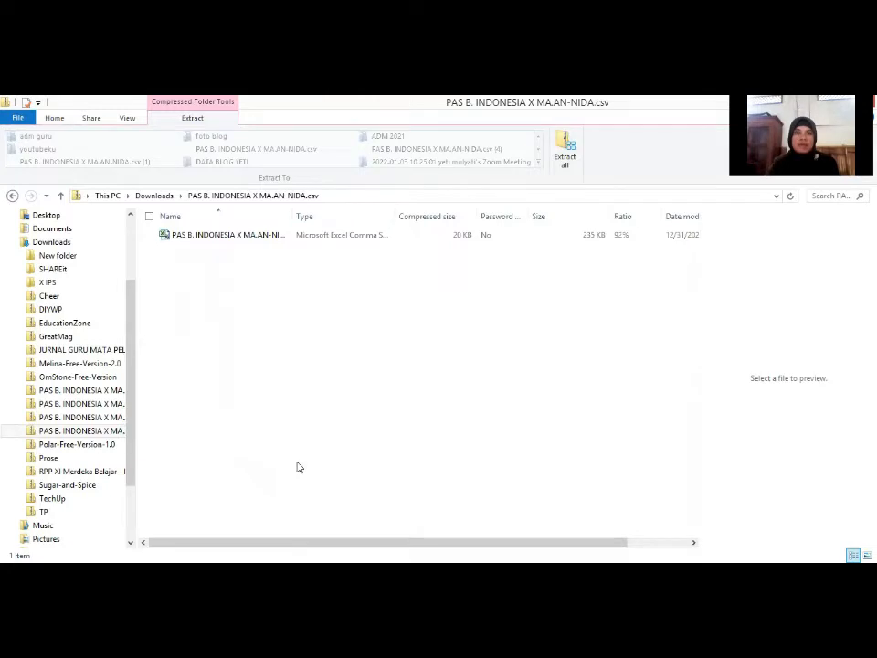
{"action": "left_click", "coordinate": [249, 234]}
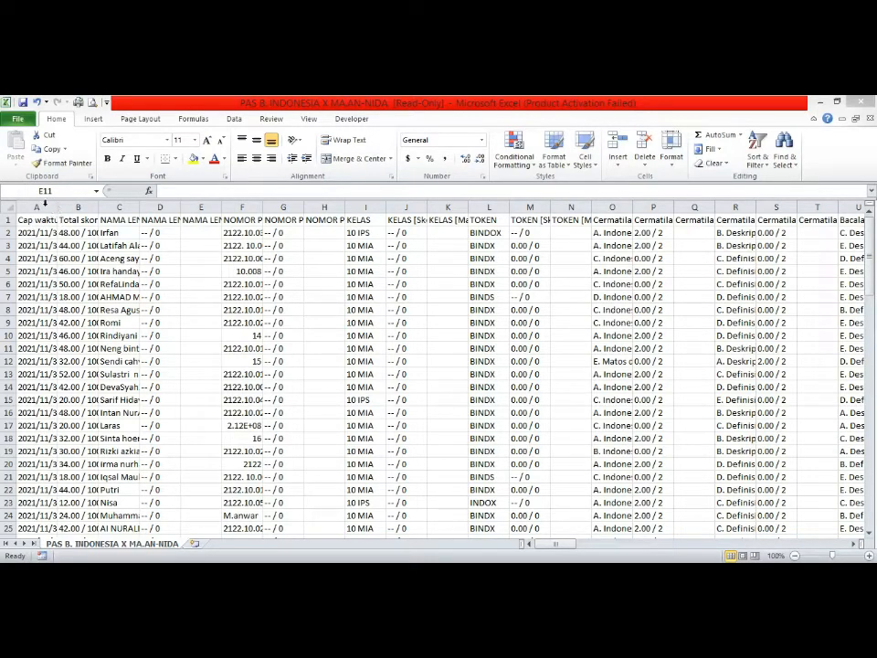
Widen column A to fit its timestamps and shorten its header in cell A1 to "waktu"
{"action": "double_click", "coordinate": [56, 207]}
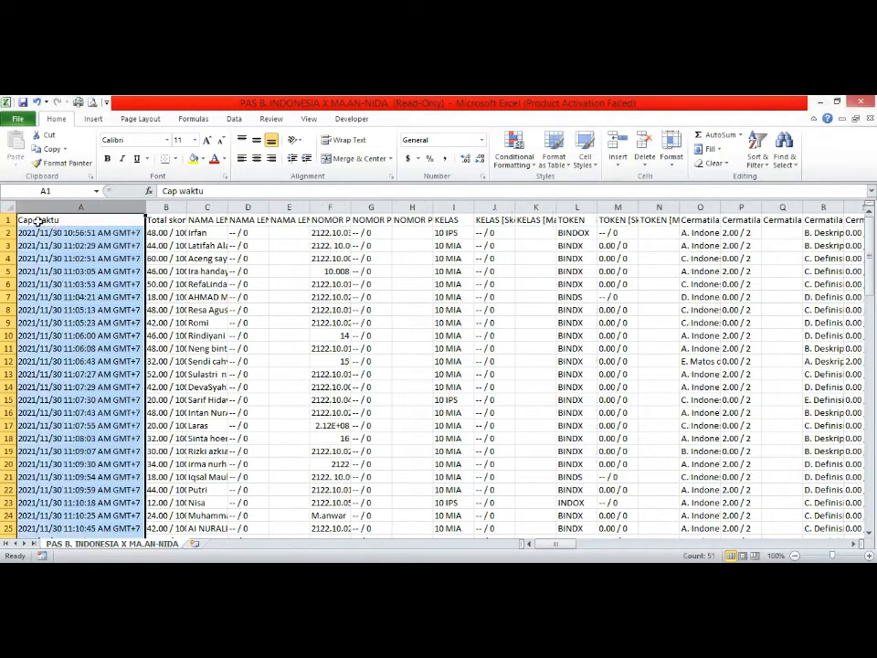
{"action": "double_click", "coordinate": [34, 220]}
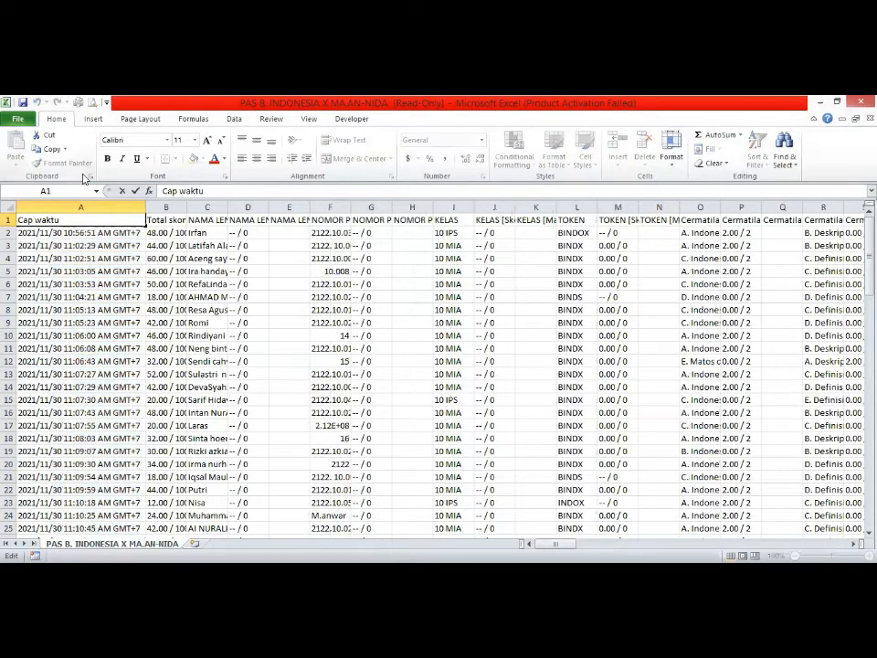
{"action": "key", "text": "BackSpace"}
{"action": "key", "text": "BackSpace"}
{"action": "key", "text": "BackSpace"}
{"action": "key", "text": "BackSpace"}
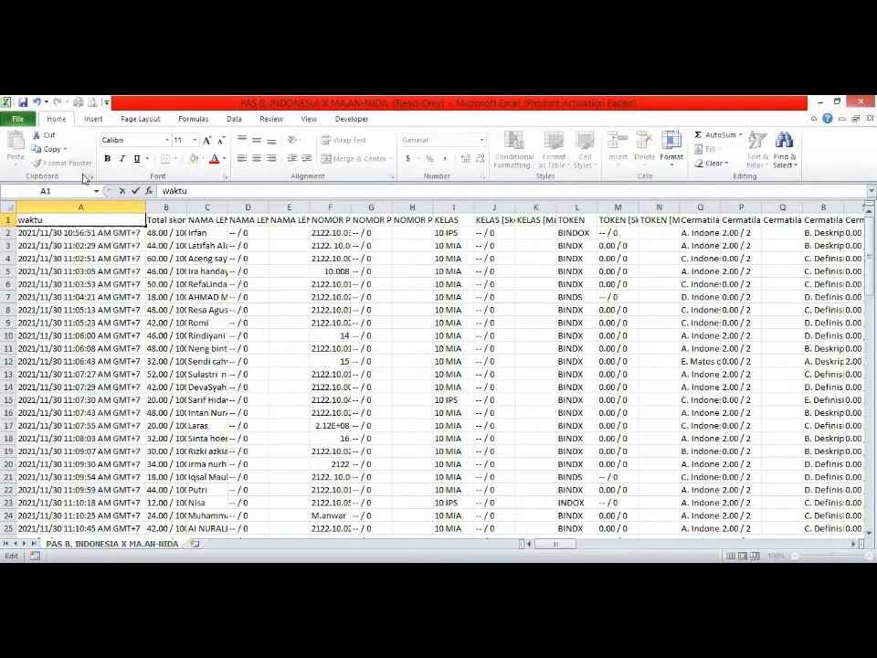
{"action": "double_click", "coordinate": [164, 245]}
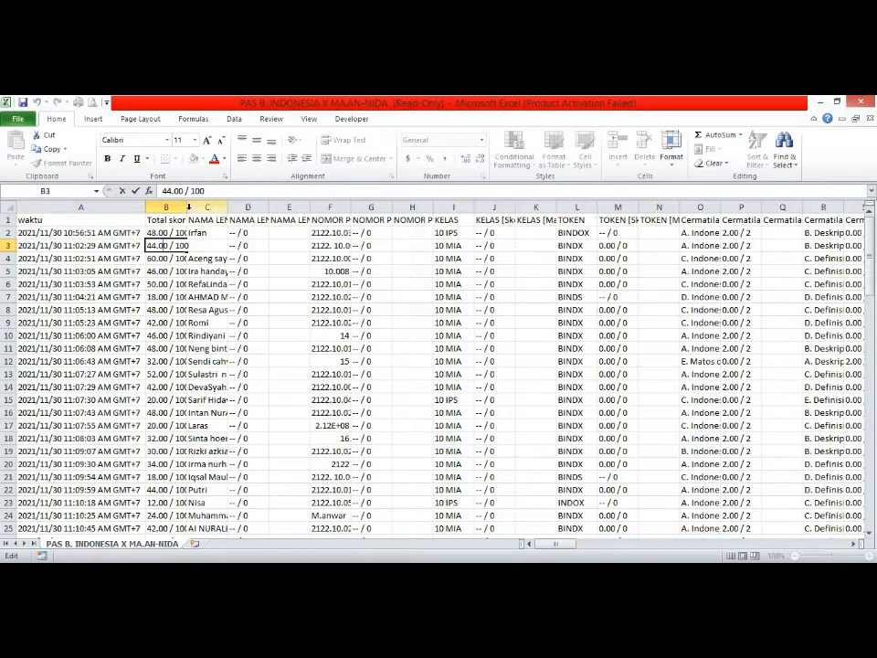
Widen columns B (Total skor) and C (NAMA LENGKAP) so their contents are fully readable
{"action": "left_click", "coordinate": [179, 209]}
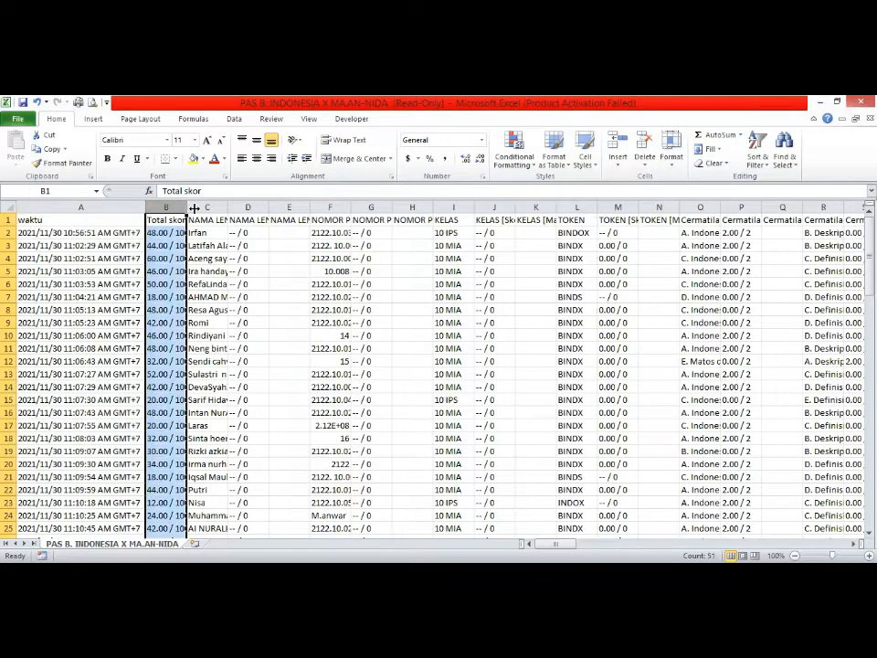
{"action": "left_click_drag", "start_coordinate": [194, 208], "coordinate": [193, 208]}
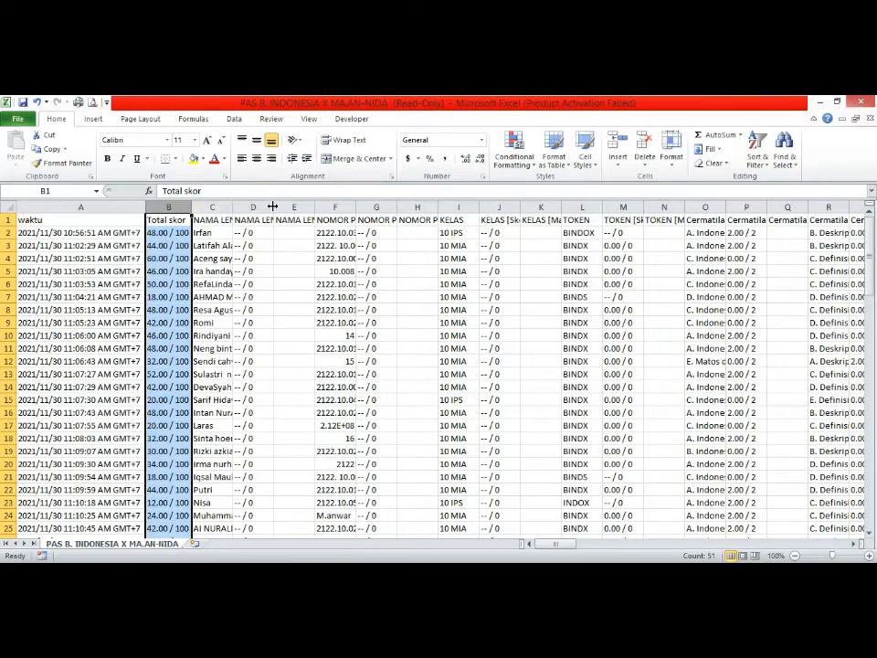
{"action": "left_click_drag", "start_coordinate": [272, 207], "coordinate": [274, 208]}
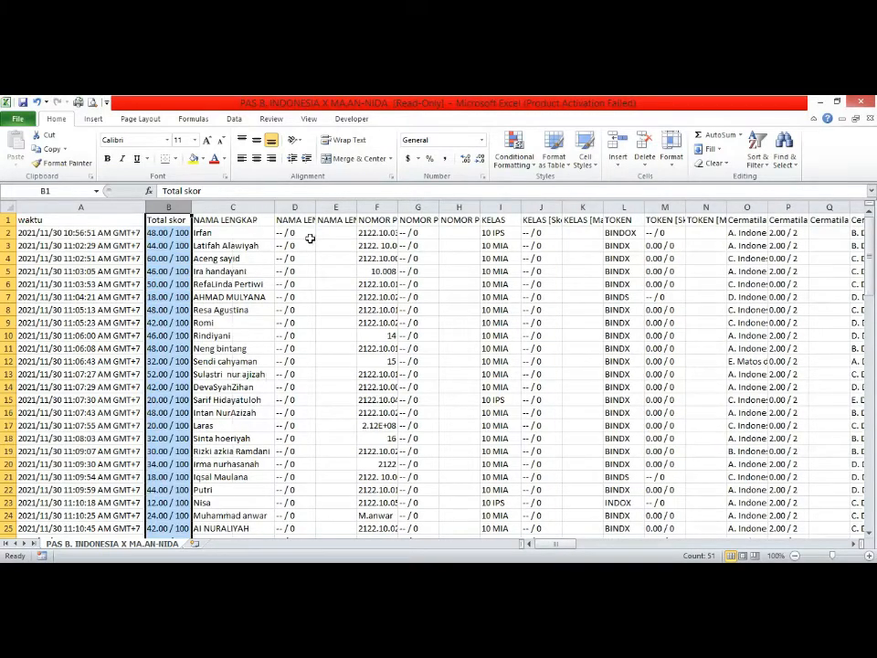
Delete columns D to H, from NAMA LENGKAP [Skor] through the last NOMOR PESERTA column
{"action": "left_click_drag", "start_coordinate": [311, 203], "coordinate": [323, 204]}
{"action": "left_click", "coordinate": [342, 202]}
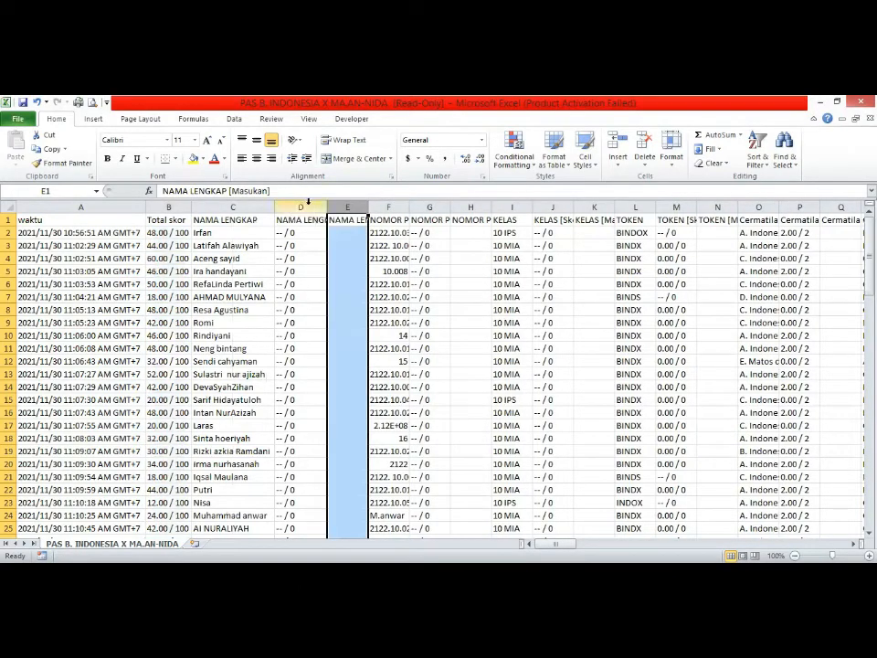
{"action": "left_click", "coordinate": [308, 202]}
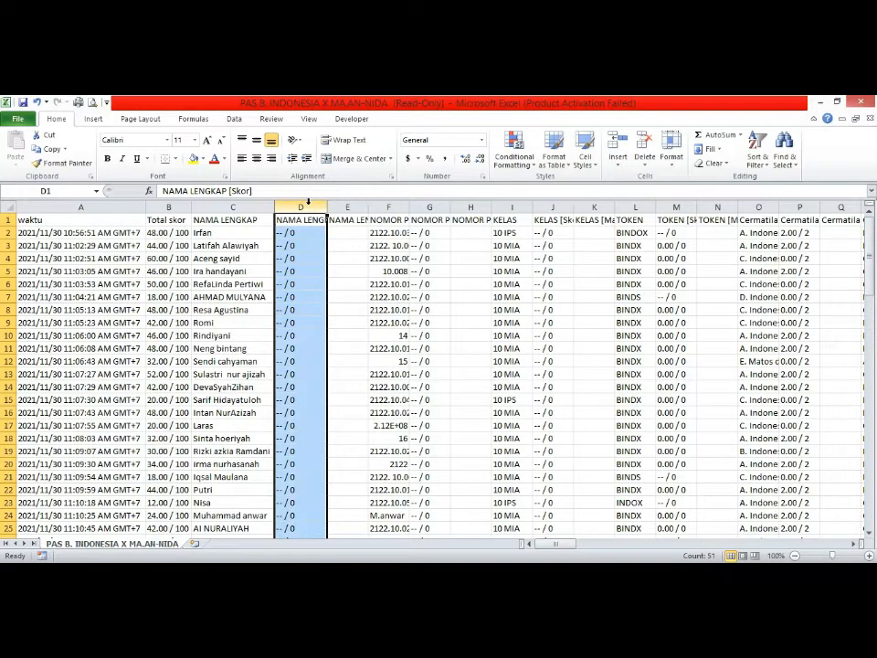
{"action": "left_click_drag", "start_coordinate": [309, 202], "coordinate": [361, 202]}
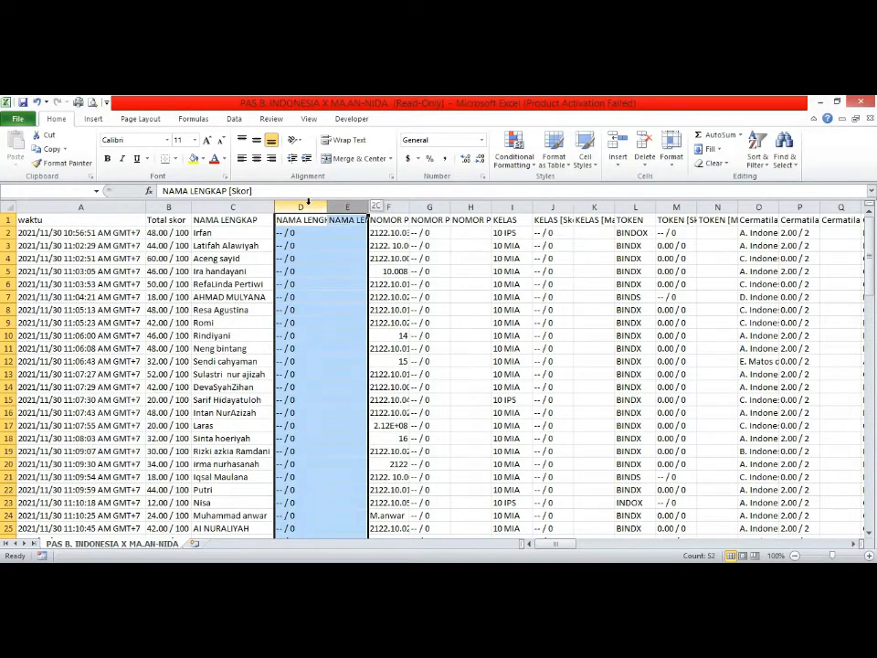
{"action": "left_click_drag", "start_coordinate": [365, 203], "coordinate": [489, 203]}
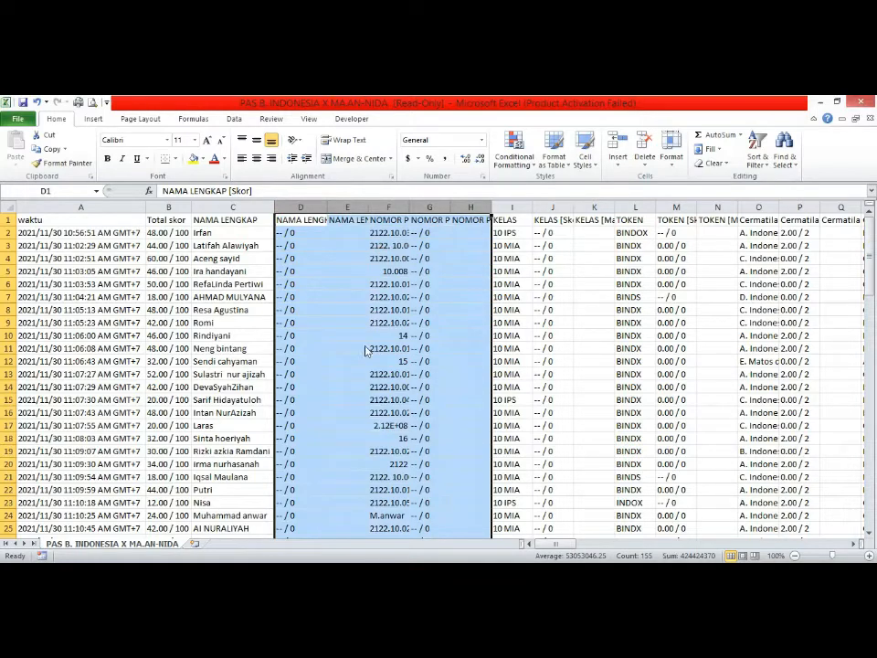
{"action": "key", "text": "ctrl+minus"}
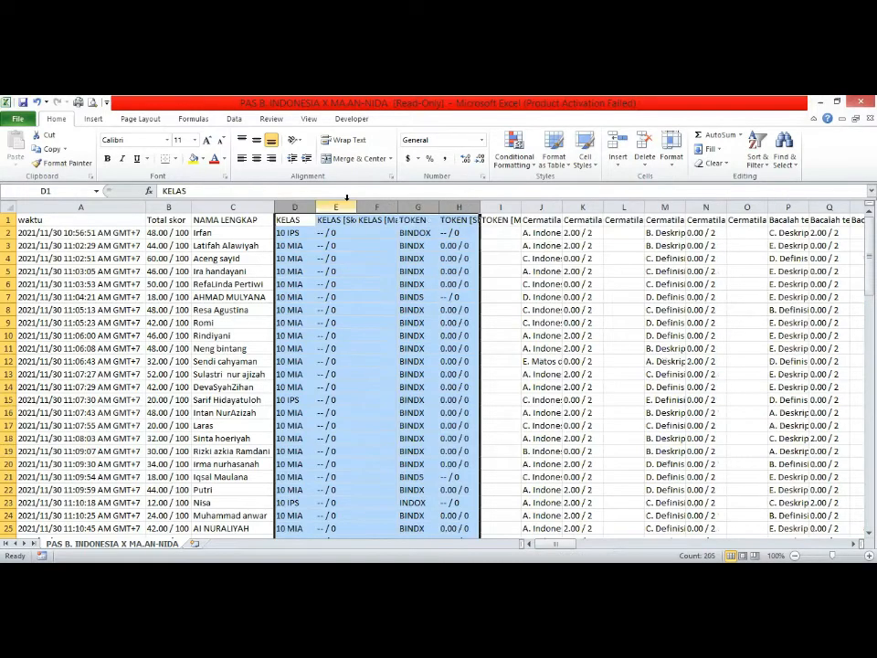
Delete columns E to J, from KELAS [Skor] through the TOKEN columns and the first question's answer column
{"action": "left_click", "coordinate": [347, 199]}
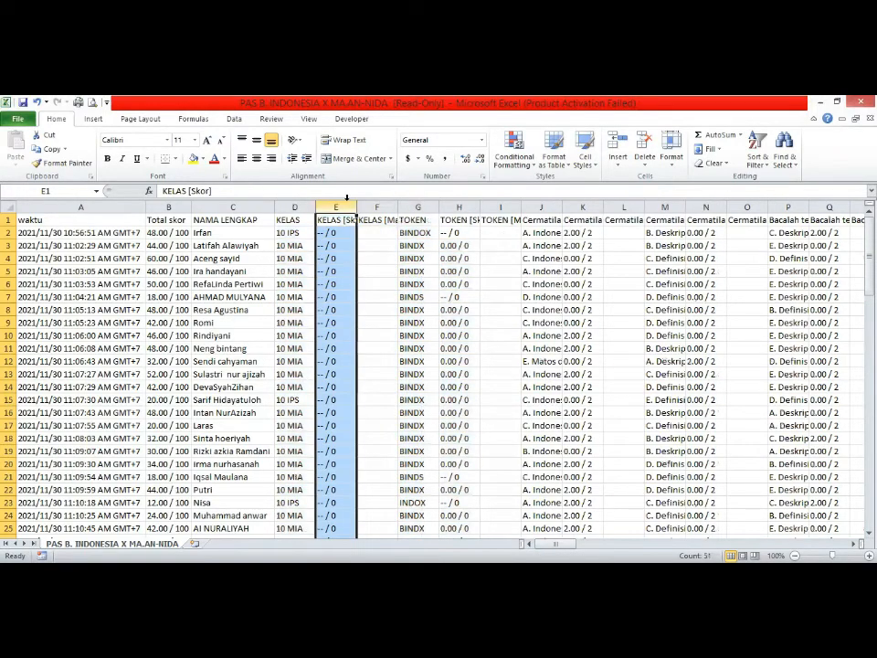
{"action": "left_click_drag", "start_coordinate": [347, 199], "coordinate": [429, 207]}
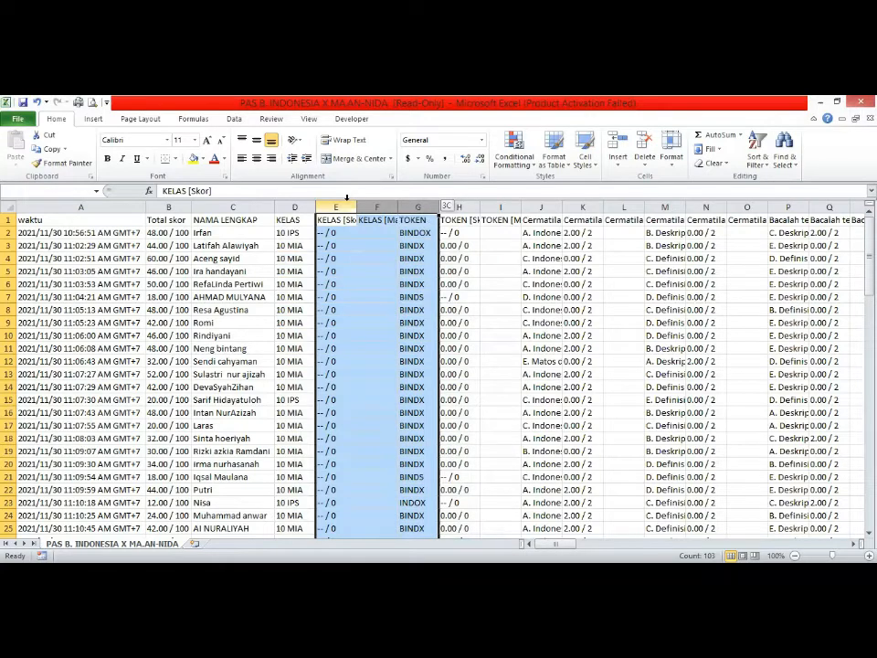
{"action": "left_click_drag", "start_coordinate": [347, 197], "coordinate": [486, 307]}
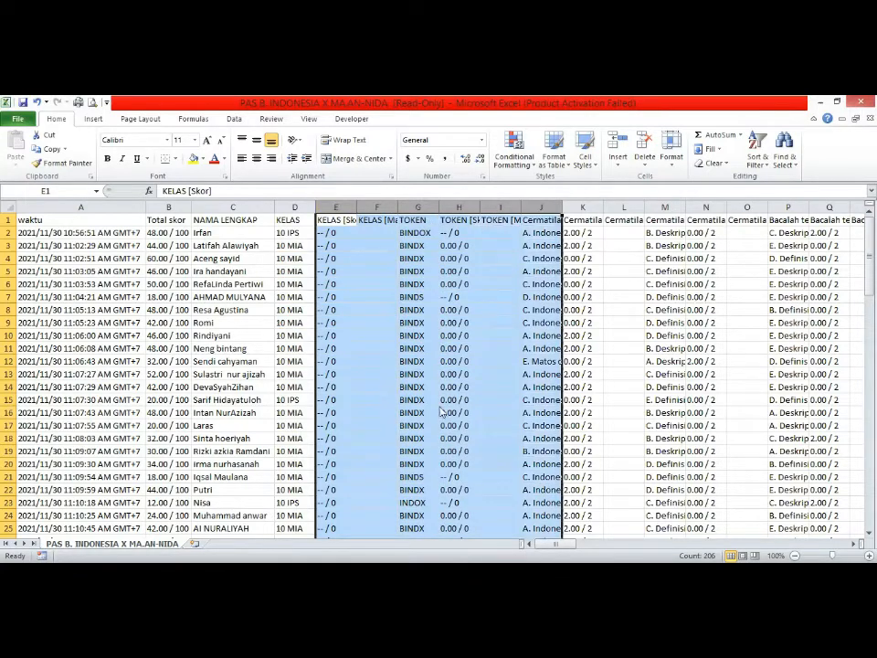
{"action": "right_click", "coordinate": [396, 306]}
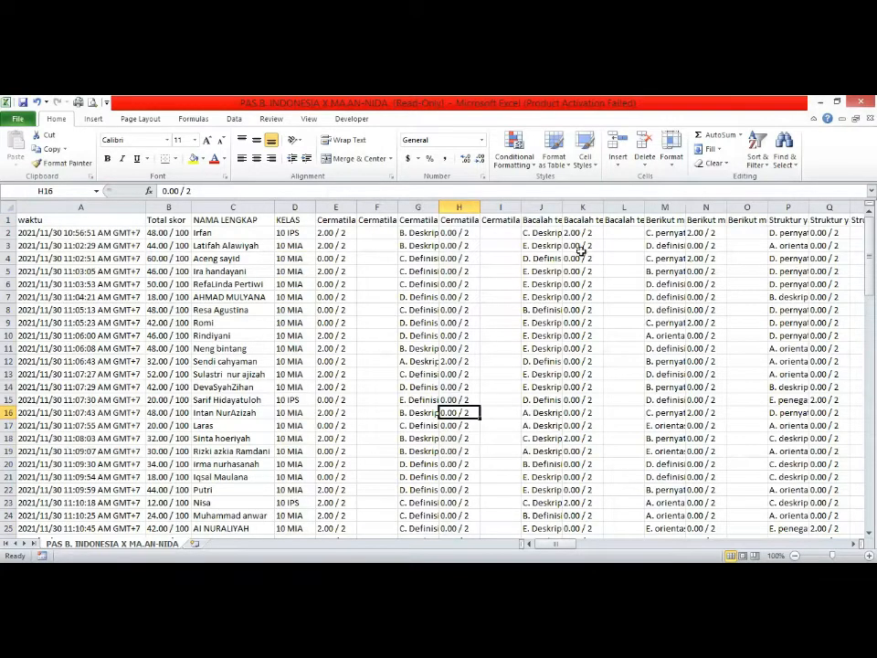
Delete columns F and G, the empty Cermatilah column and the following Cermatilah answer column
{"action": "left_click", "coordinate": [378, 205]}
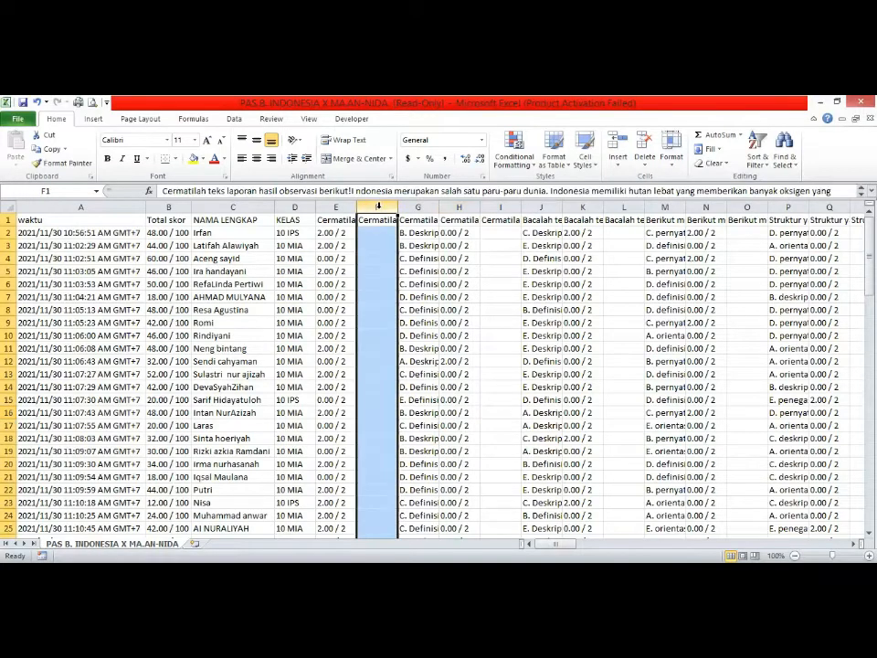
{"action": "key", "text": "shift+Right"}
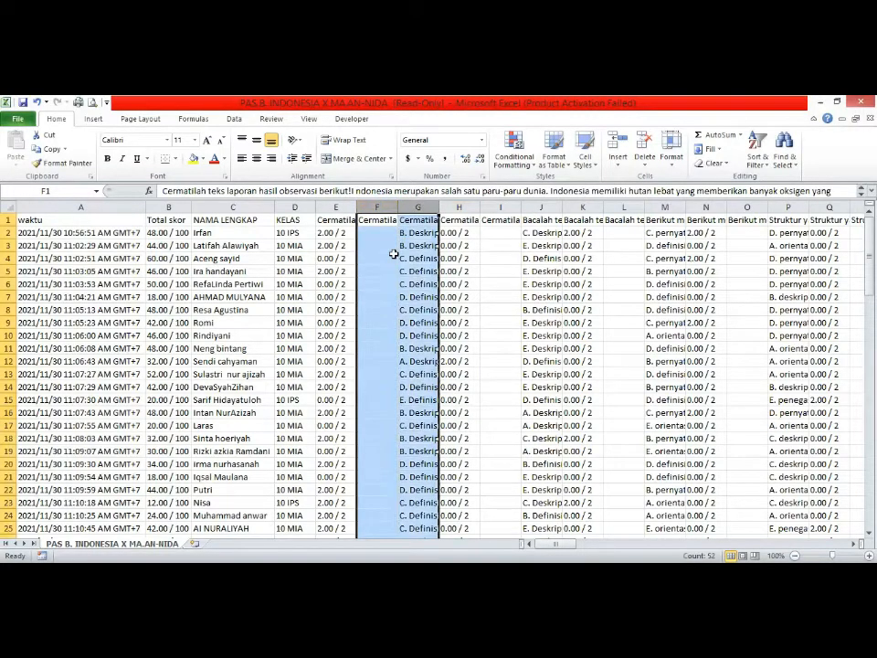
{"action": "right_click", "coordinate": [390, 254]}
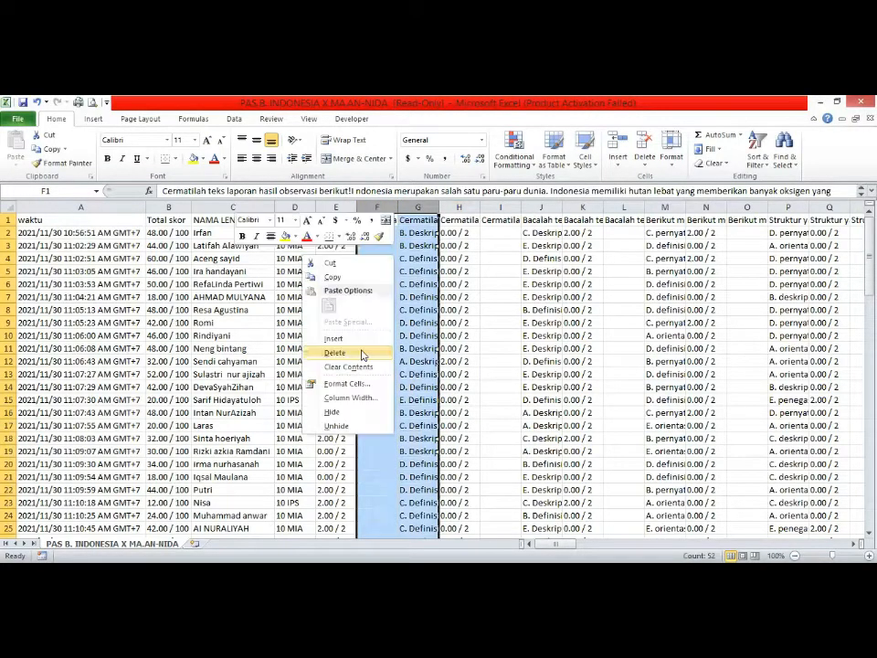
Delete columns G and H, the empty Cermatilah column and the Bacalah teks answer column
{"action": "left_click", "coordinate": [417, 203]}
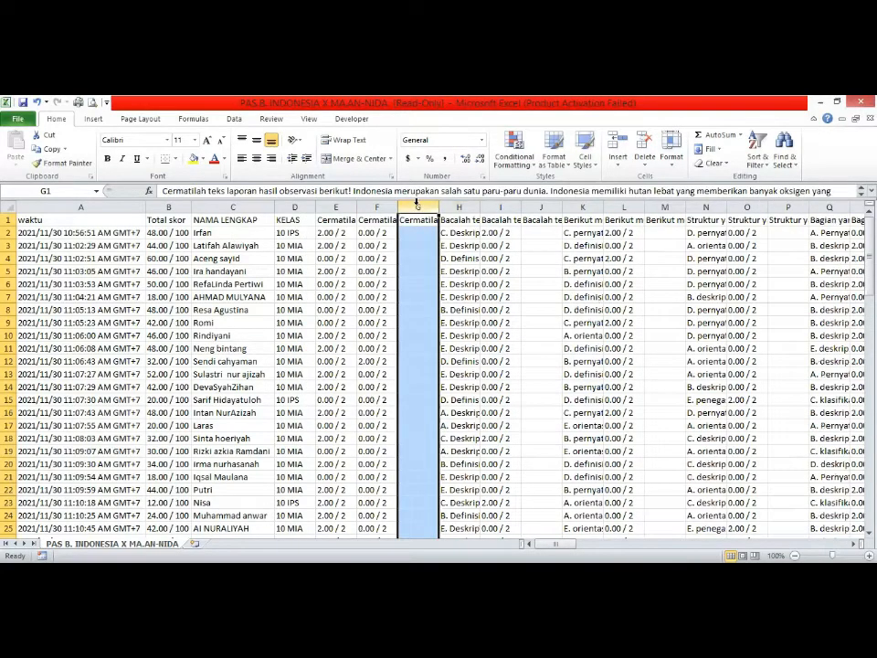
{"action": "key", "text": "shift+Right"}
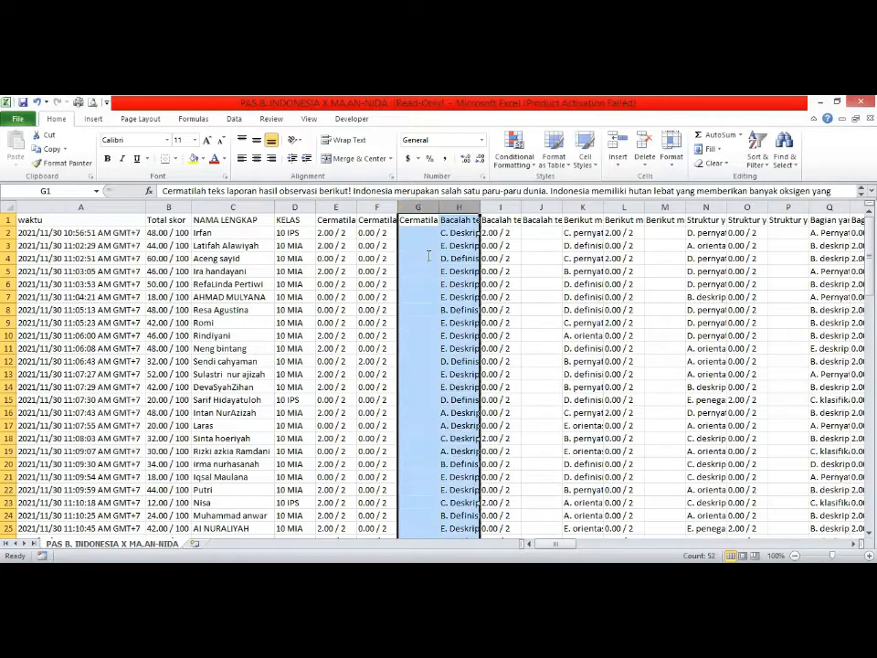
{"action": "double_click", "coordinate": [421, 258]}
{"action": "left_click", "coordinate": [418, 201]}
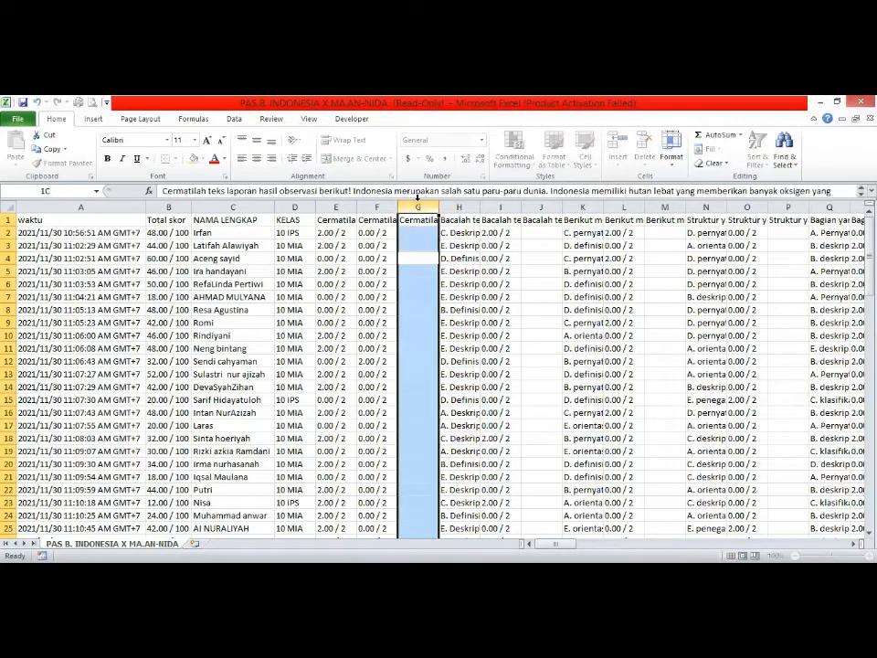
{"action": "key", "text": "shift+Right"}
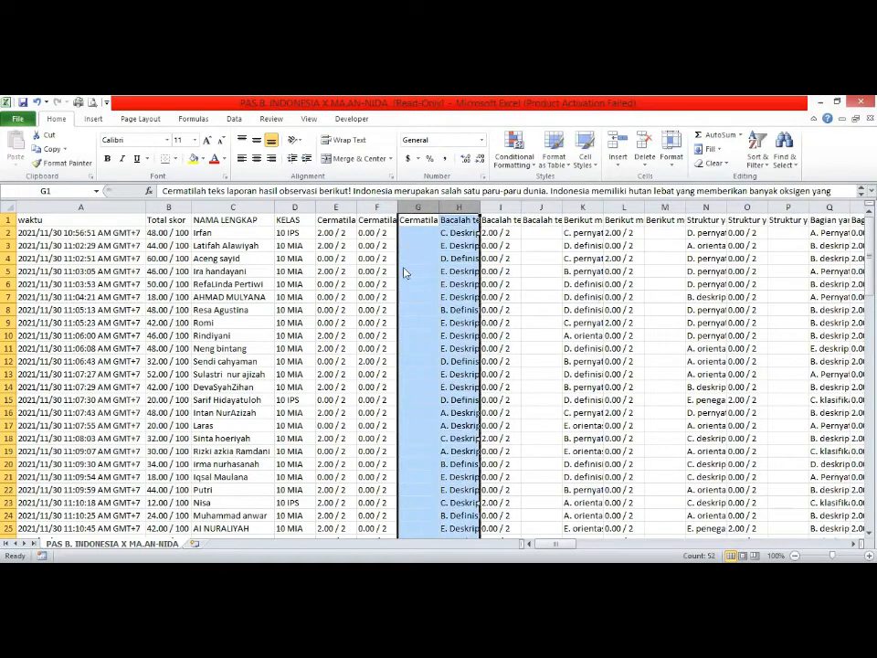
{"action": "right_click", "coordinate": [408, 244]}
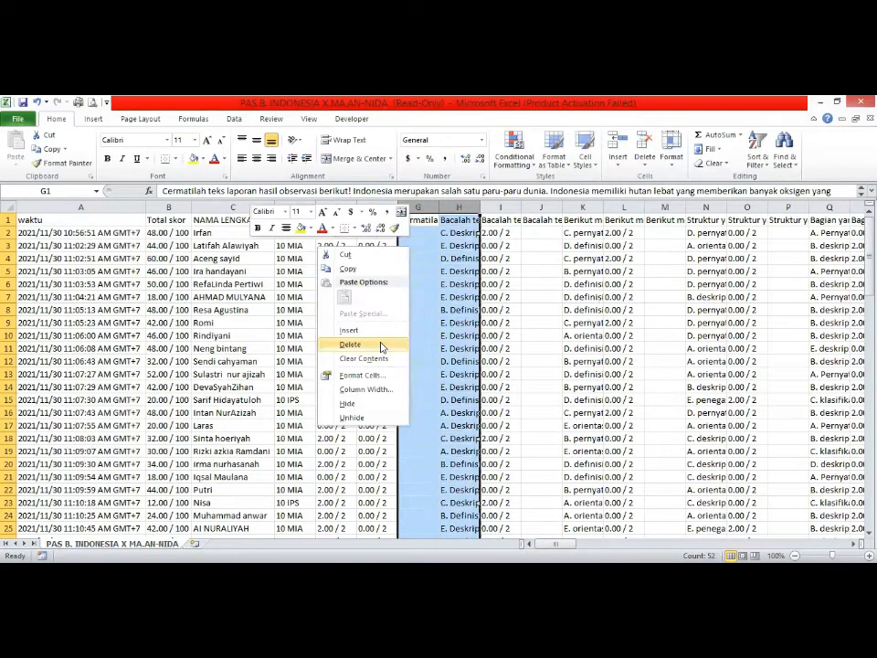
{"action": "left_click", "coordinate": [381, 346]}
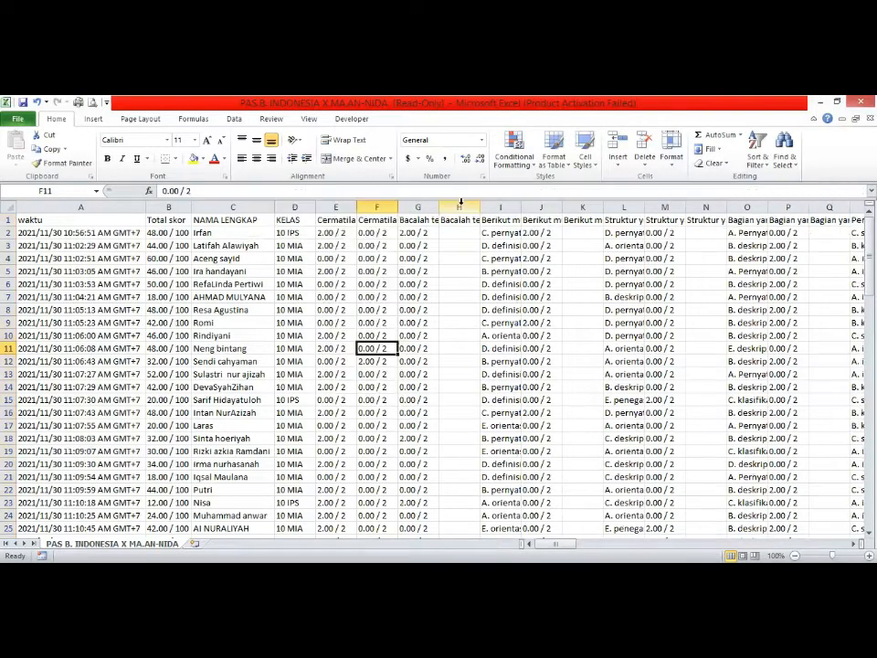
Delete the empty Bacalah teks and Berikut answer columns H and I, then the empty Berikut and Struktur answer columns I and J
{"action": "left_click", "coordinate": [460, 208]}
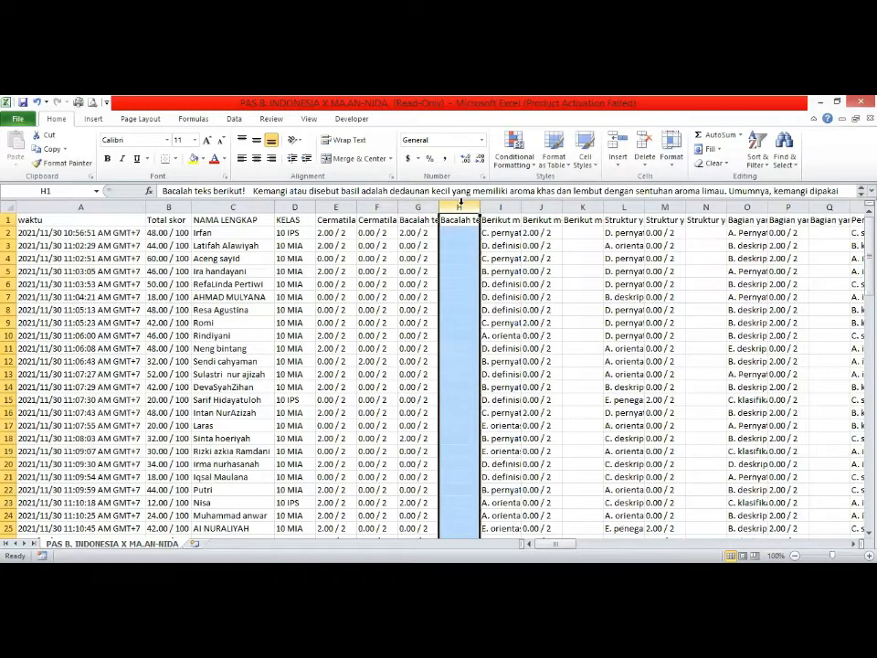
{"action": "left_click_drag", "start_coordinate": [462, 203], "coordinate": [487, 242]}
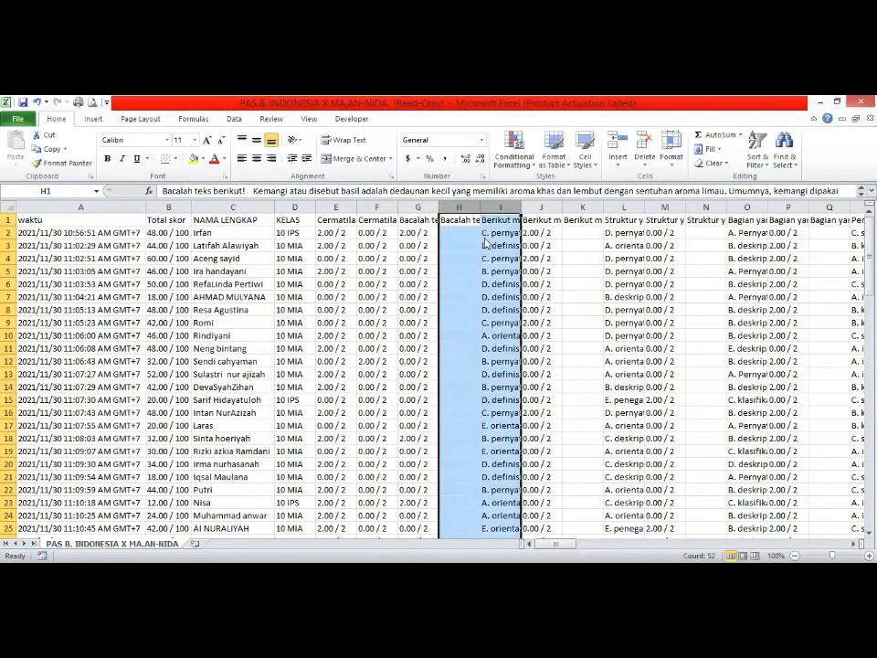
{"action": "right_click", "coordinate": [502, 207]}
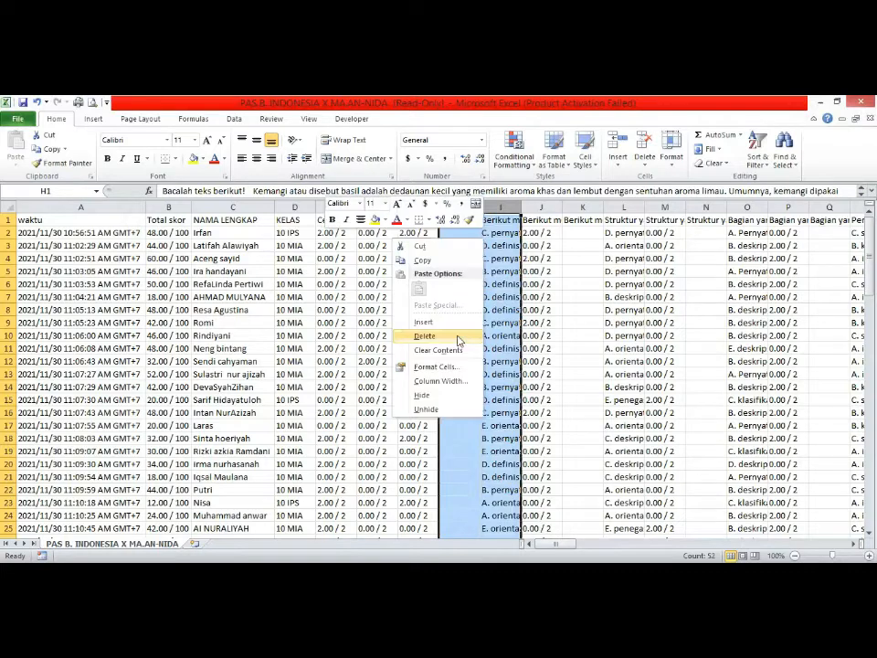
{"action": "key", "text": "Return"}
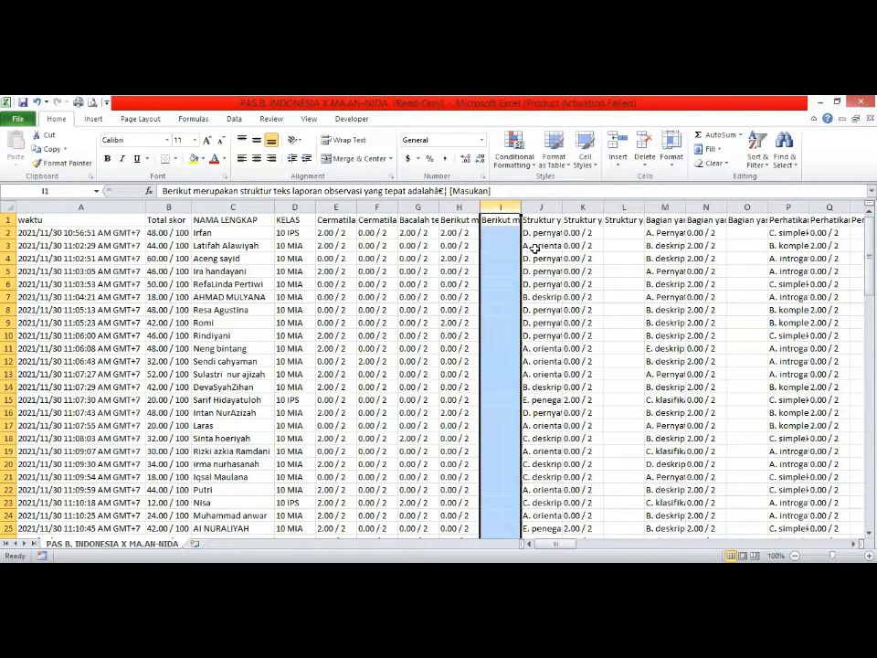
{"action": "key", "text": "shift+Right"}
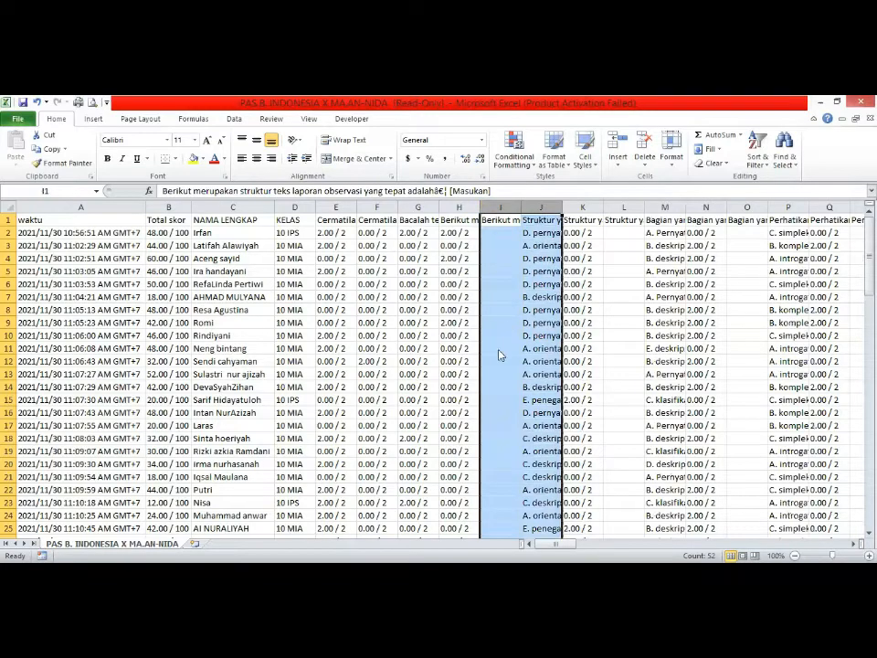
{"action": "right_click", "coordinate": [540, 205]}
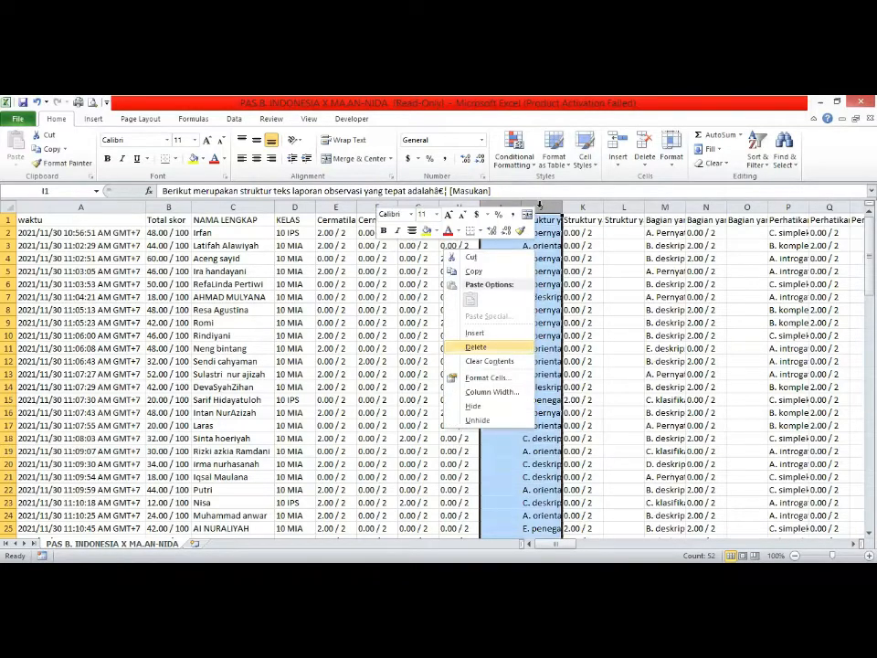
{"action": "key", "text": "Return"}
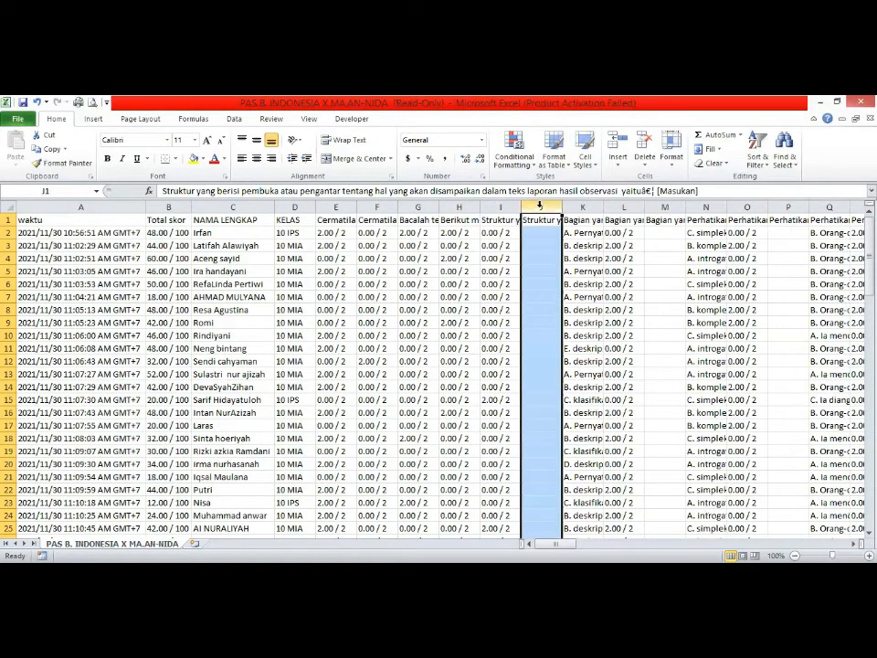
Delete the empty Struktur and Bagian answer columns J and K, then the empty Bagian and Perhatikan answer columns K and L
{"action": "key", "text": "shift+Right"}
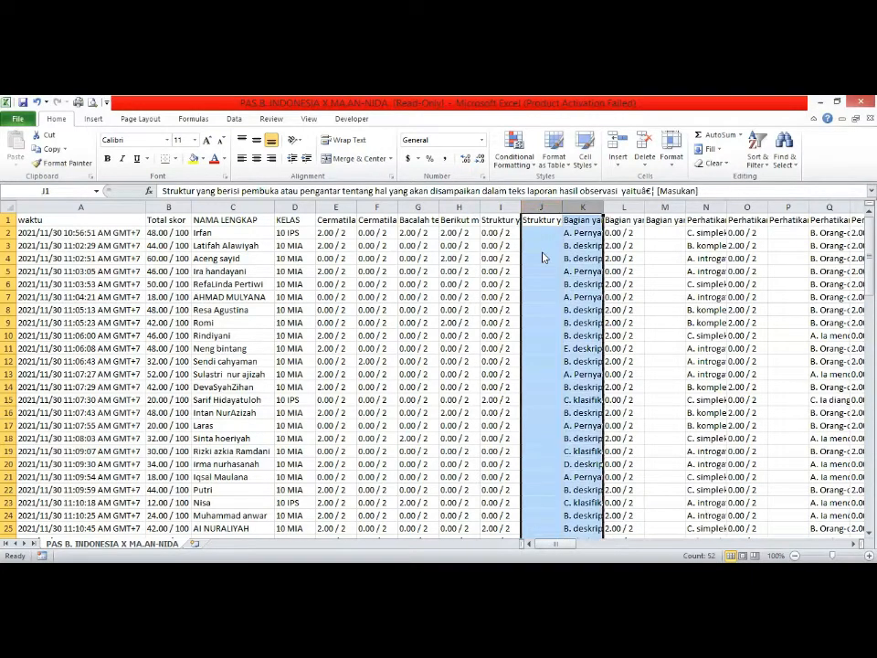
{"action": "right_click", "coordinate": [542, 263]}
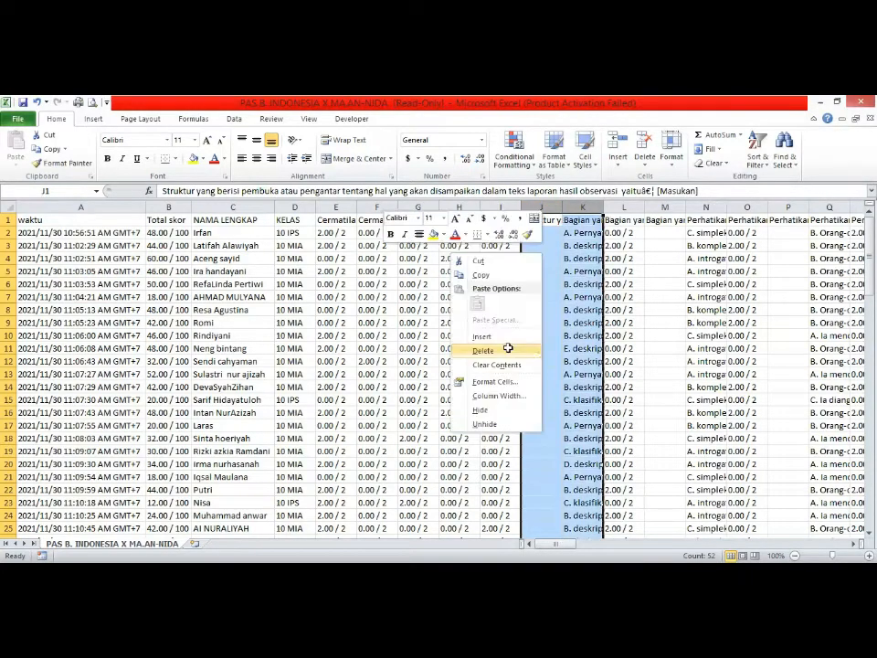
{"action": "left_click", "coordinate": [508, 348]}
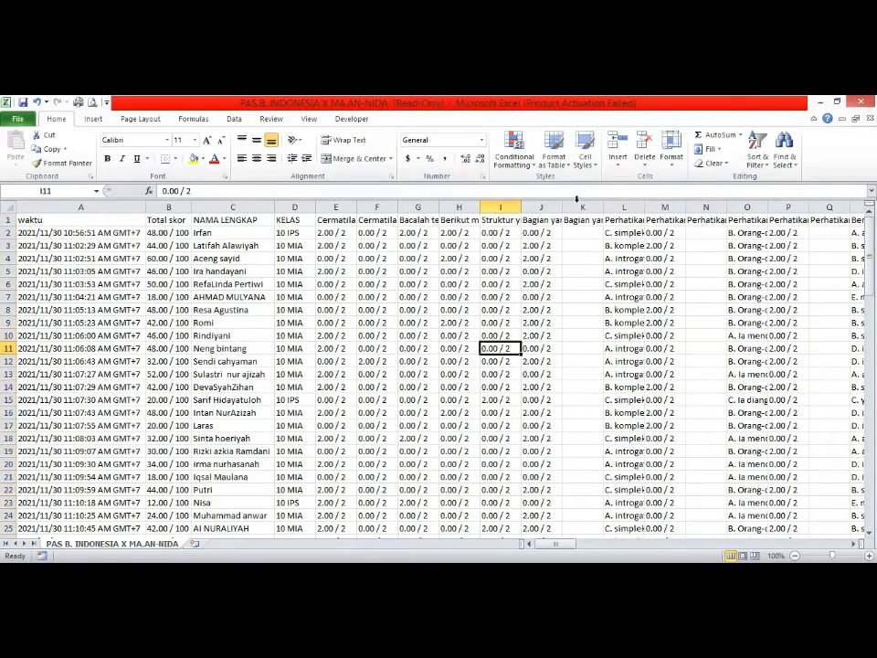
{"action": "left_click", "coordinate": [577, 201]}
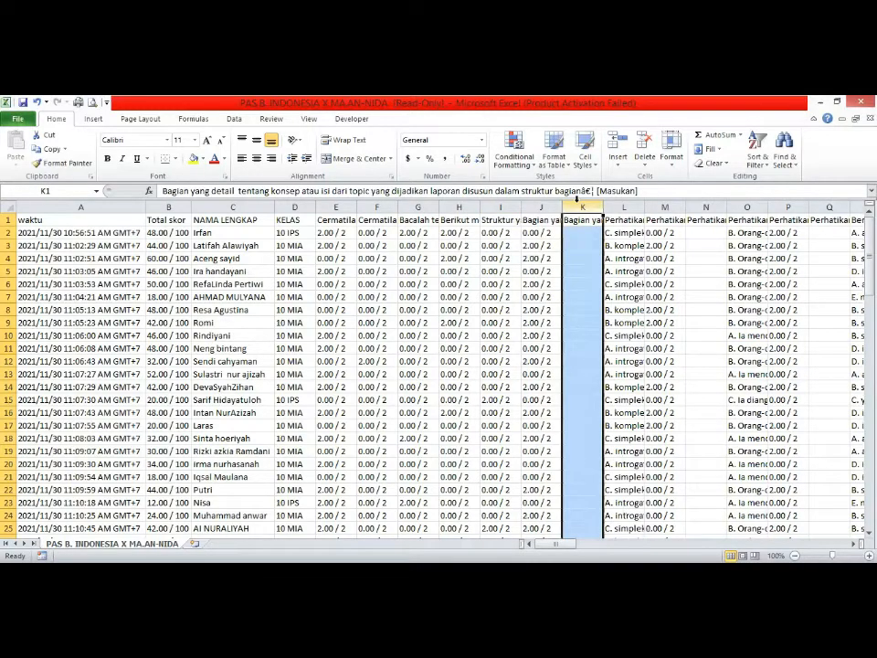
{"action": "key", "text": "shift+Right"}
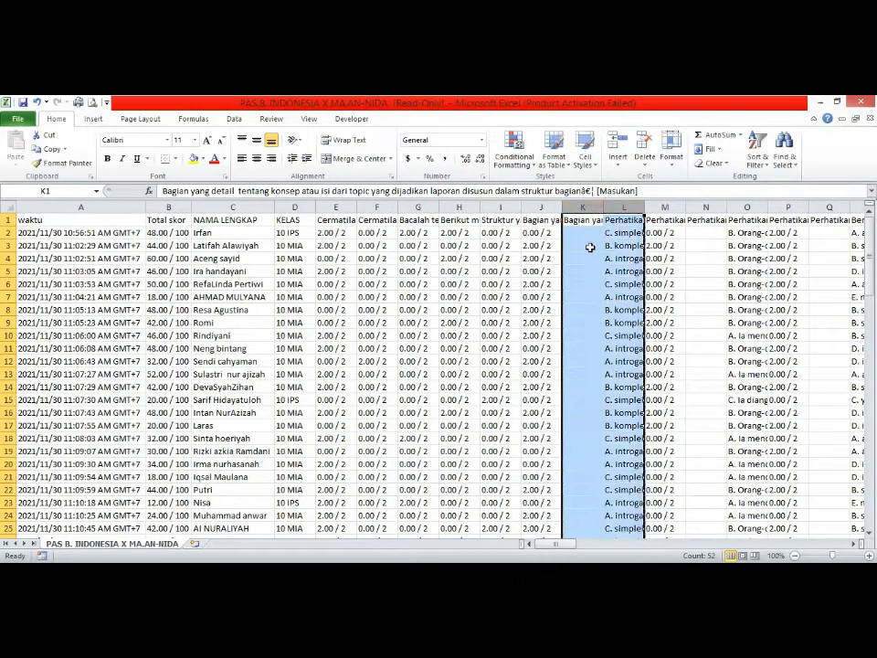
{"action": "right_click", "coordinate": [590, 247]}
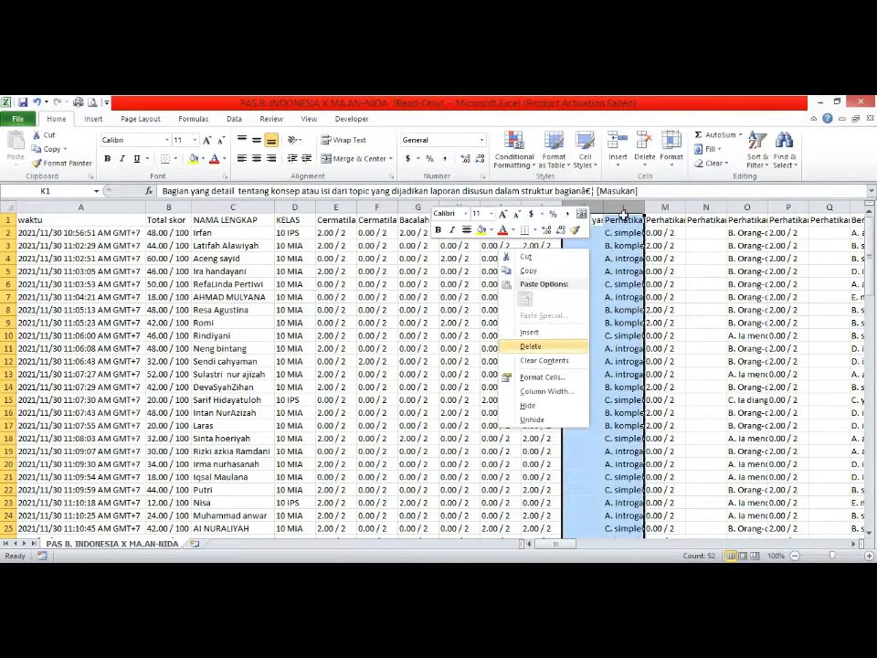
{"action": "left_click", "coordinate": [535, 347]}
Delete the empty Perhatikan and next Perhatikan answer columns L and M, then the empty Perhatikan and Berikut answer columns M and N
{"action": "left_click", "coordinate": [617, 206]}
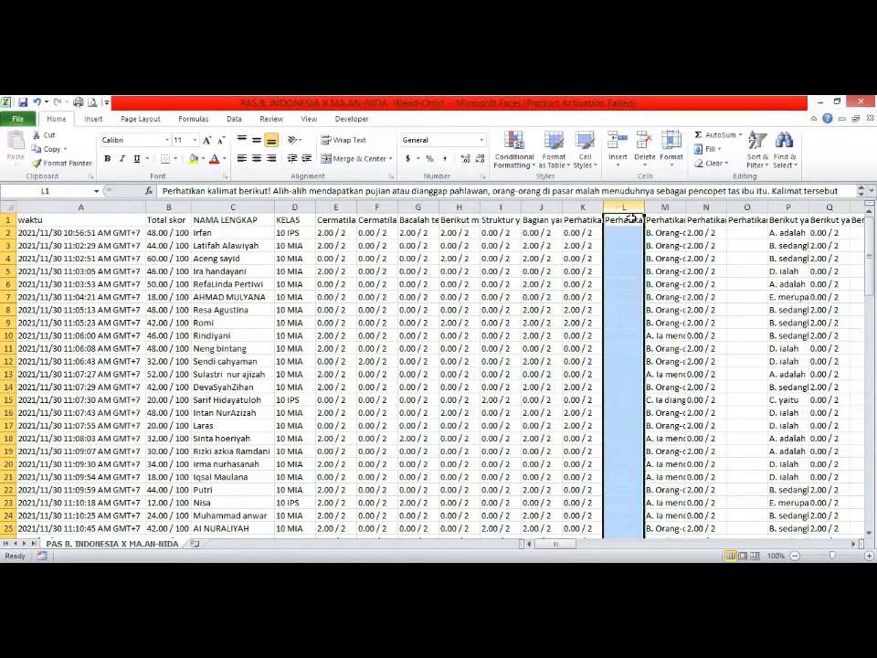
{"action": "key", "text": "shift+Right"}
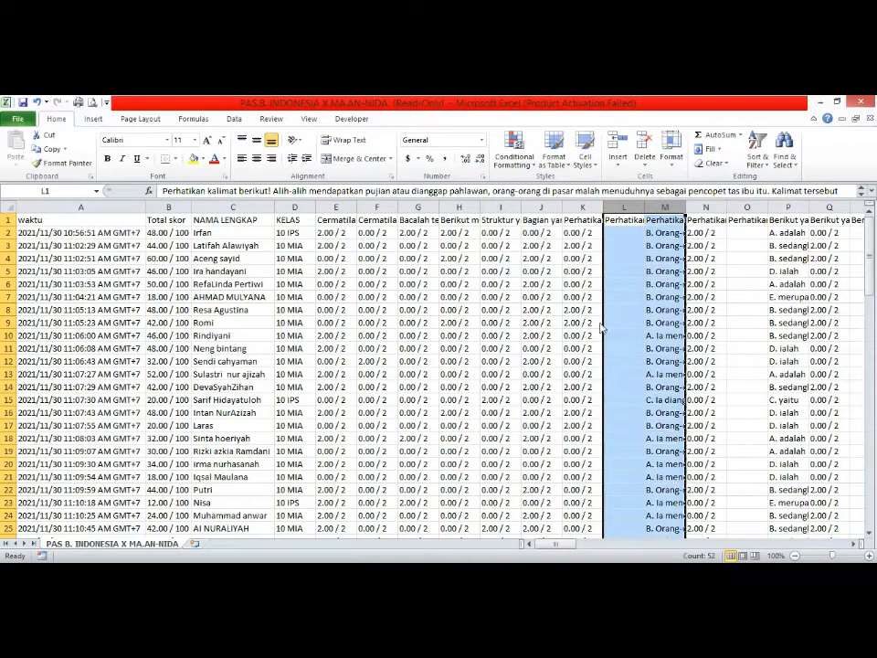
{"action": "right_click", "coordinate": [632, 241]}
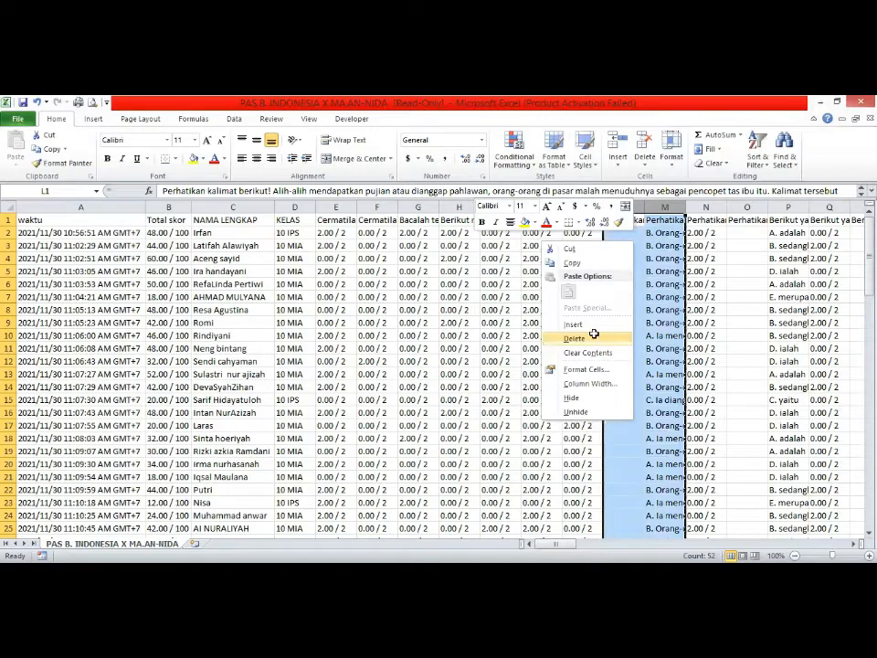
{"action": "left_click", "coordinate": [666, 206]}
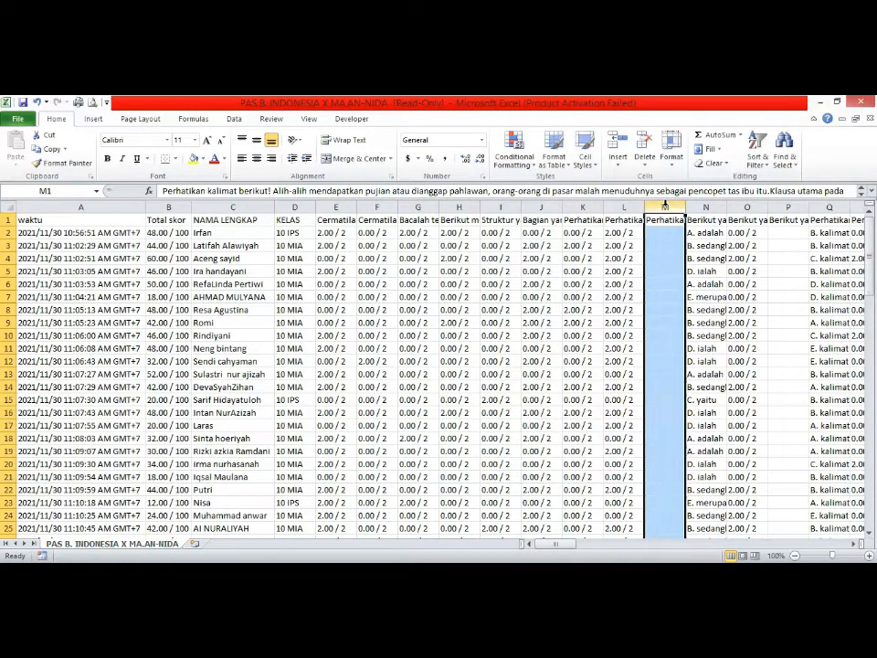
{"action": "key", "text": "shift+Right"}
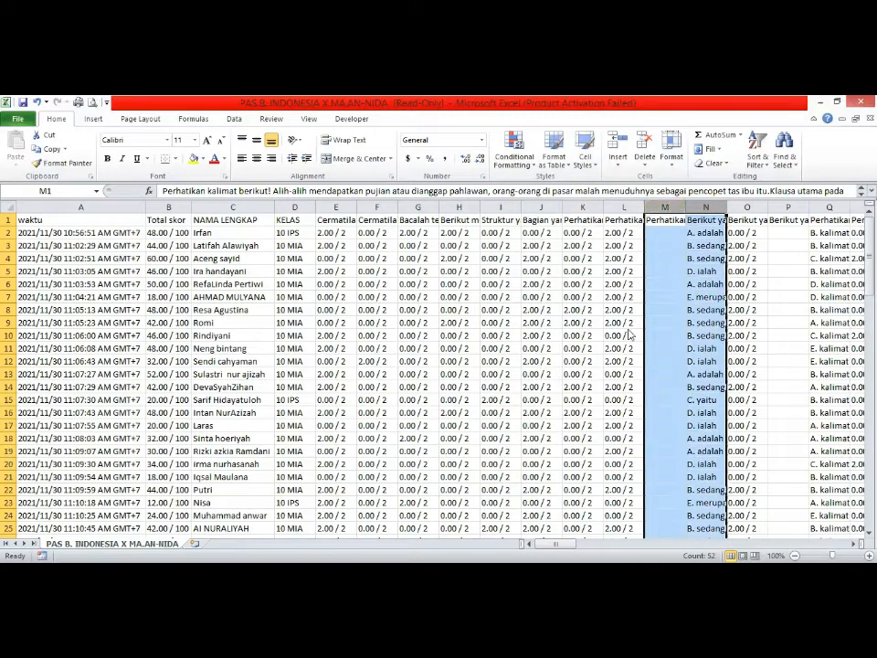
{"action": "right_click", "coordinate": [673, 251]}
{"action": "left_click", "coordinate": [624, 342]}
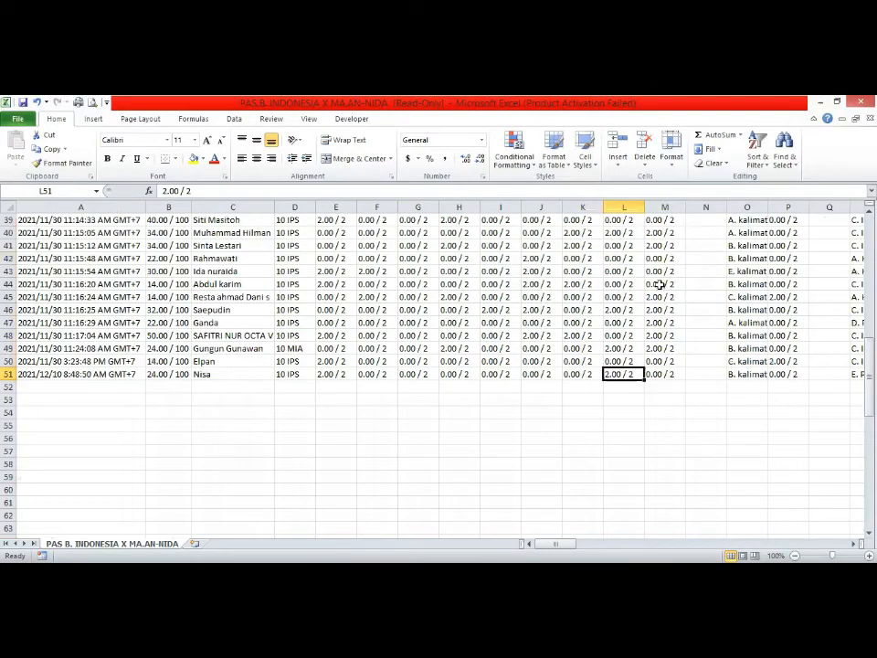
Delete each remaining pair of empty and answer columns, from columns N and O through columns AR and AS, keeping the score columns
{"action": "scroll", "coordinate": [659, 284], "scroll_direction": "up", "scroll_amount": 11}
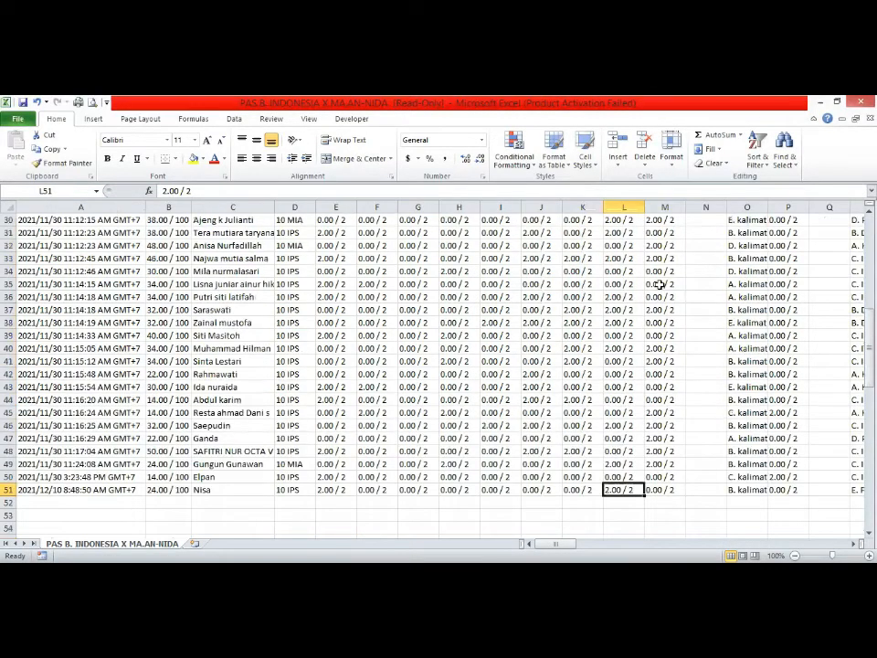
{"action": "scroll", "coordinate": [736, 231], "scroll_direction": "up", "scroll_amount": 2}
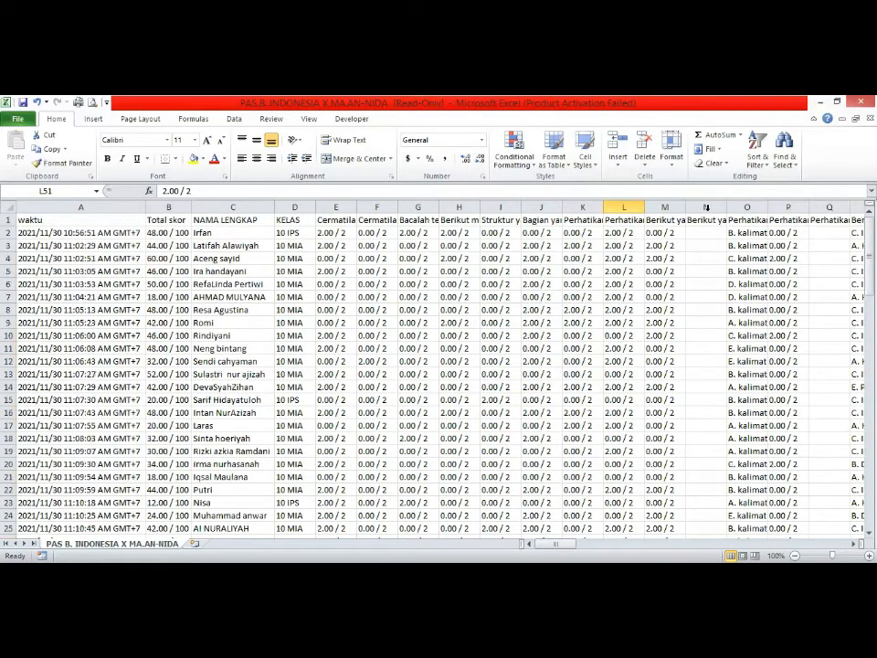
{"action": "left_click", "coordinate": [706, 208]}
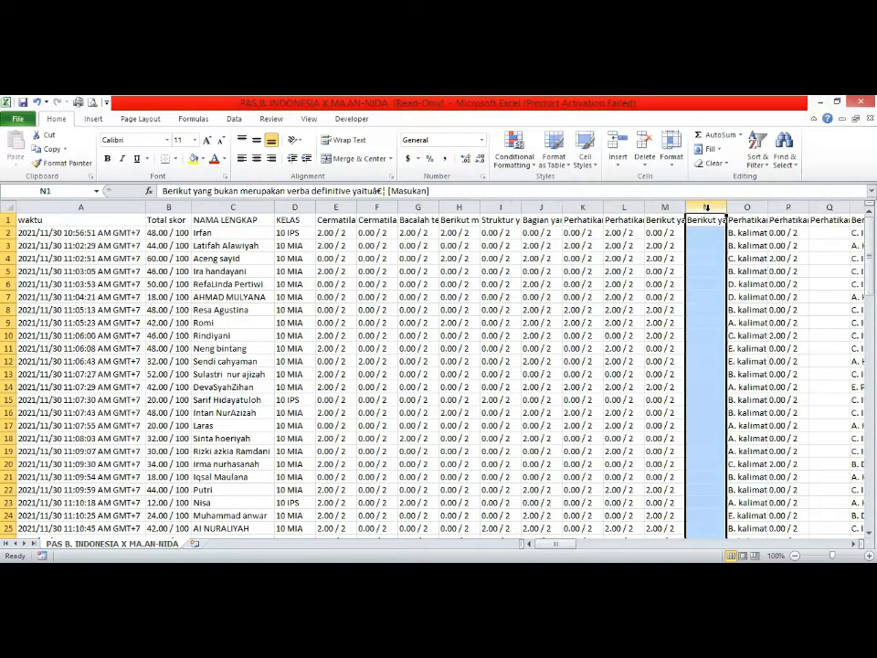
{"action": "key", "text": "shift+Right"}
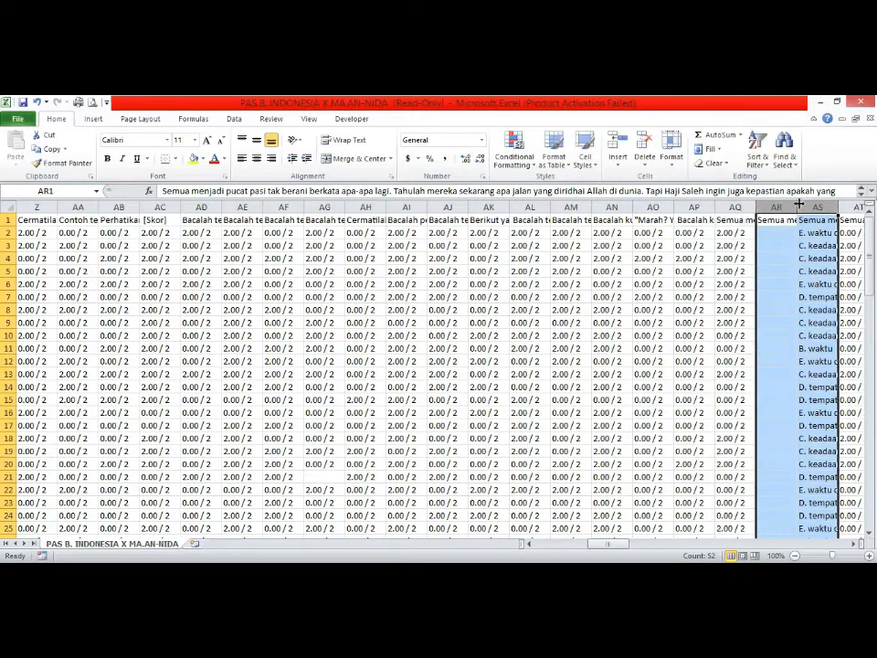
{"action": "key", "text": "ctrl+minus"}
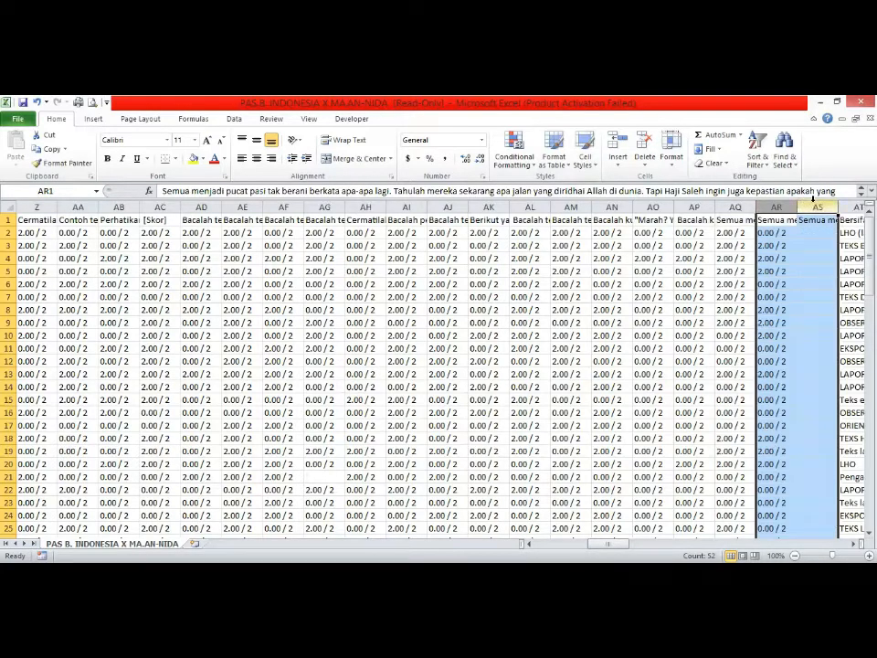
Delete the empty Semua and Bersifat answer columns AS and AT, then the empty Bersifat and Untuk answer columns AT and AU
{"action": "left_click", "coordinate": [812, 199]}
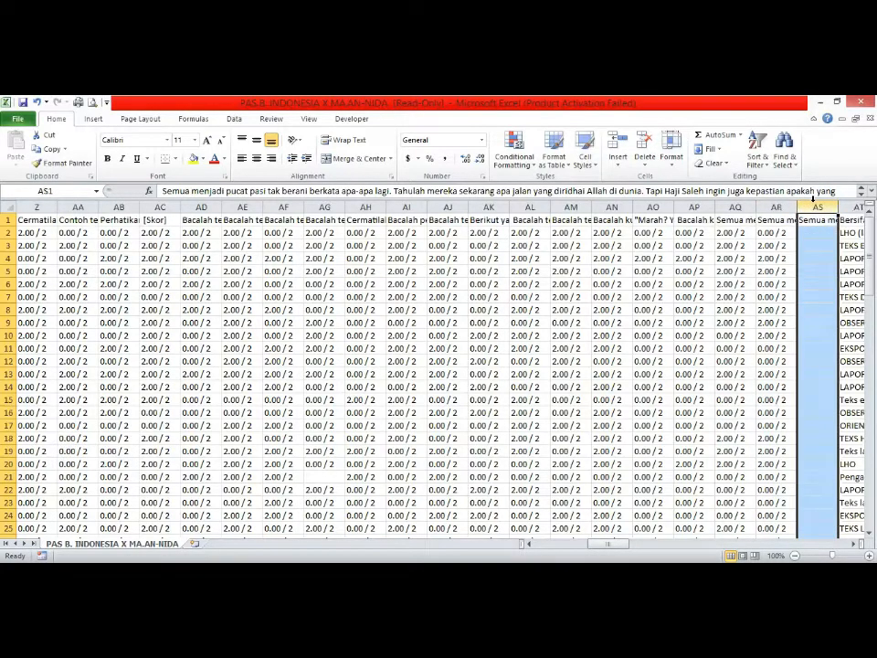
{"action": "key", "text": "shift+Right"}
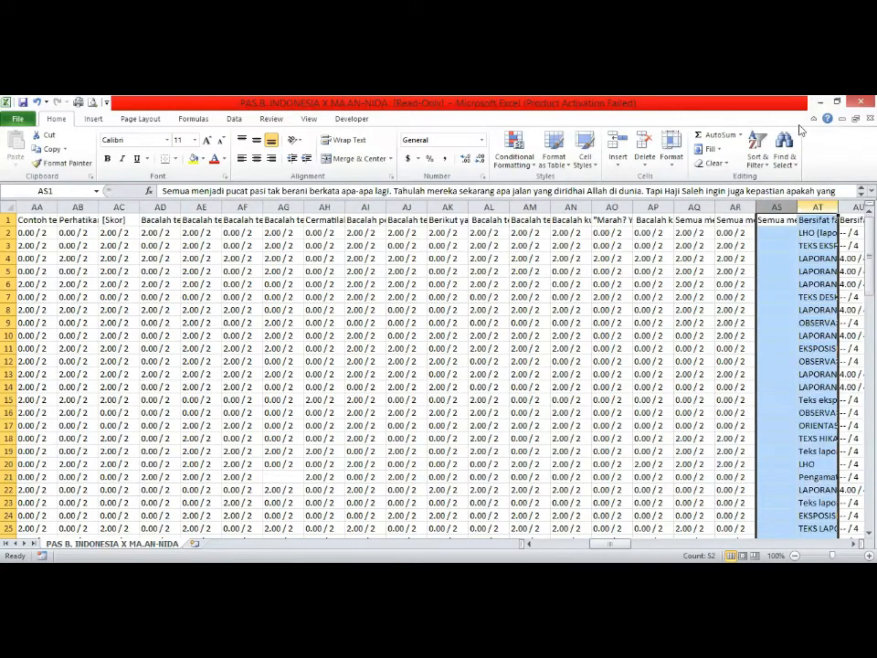
{"action": "right_click", "coordinate": [776, 261]}
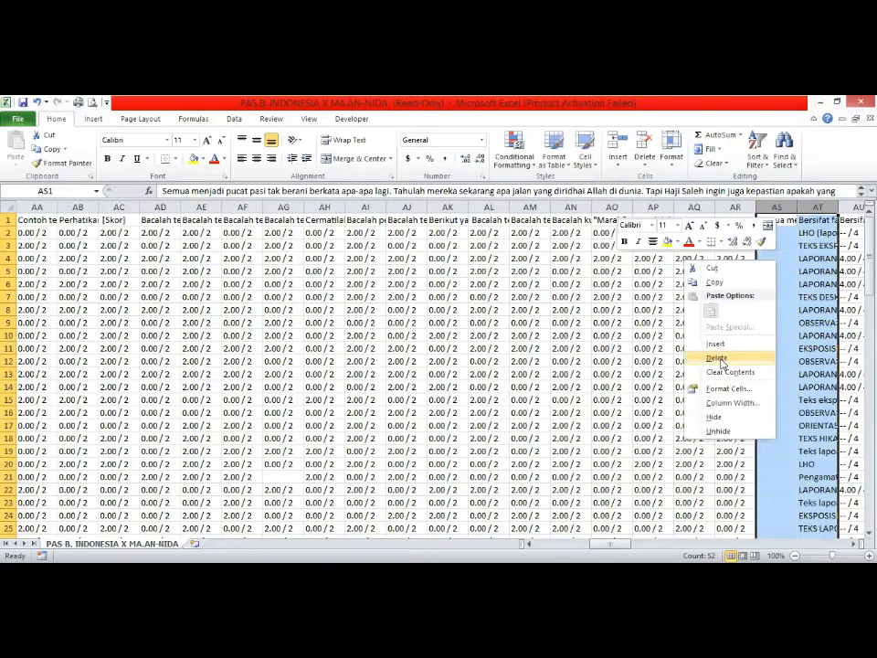
{"action": "left_click", "coordinate": [721, 360]}
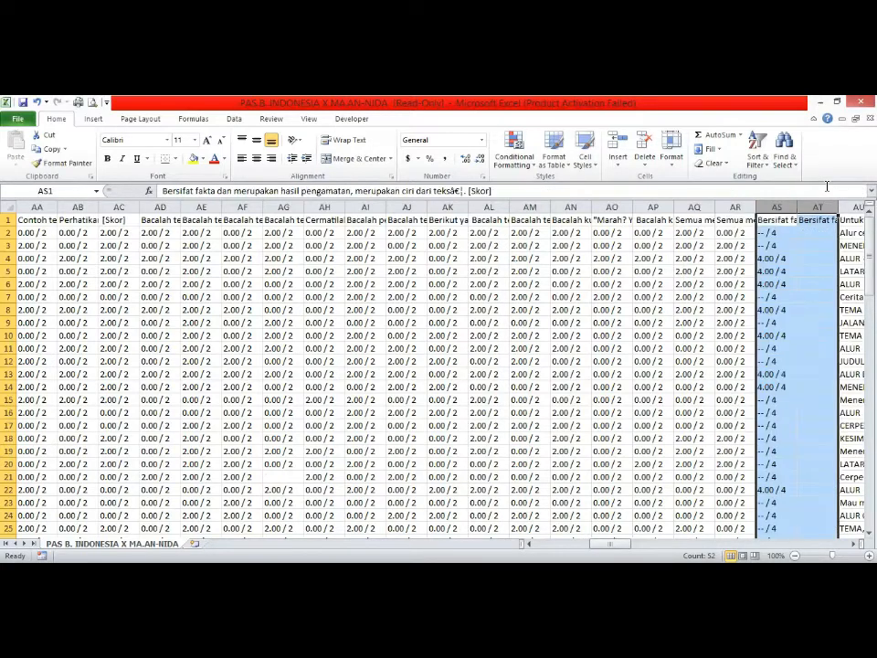
{"action": "left_click", "coordinate": [824, 207]}
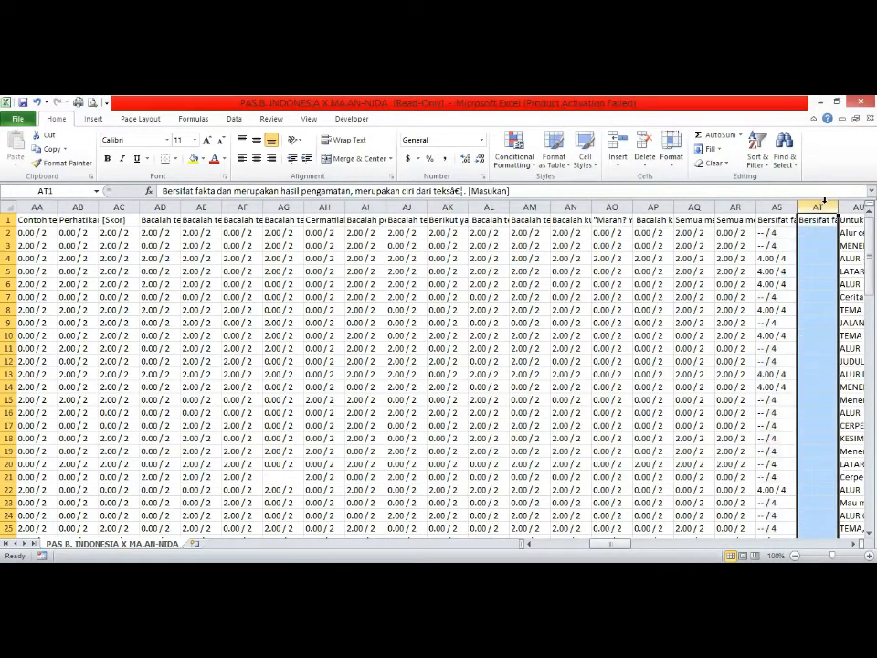
{"action": "left_click_drag", "start_coordinate": [824, 200], "coordinate": [858, 206]}
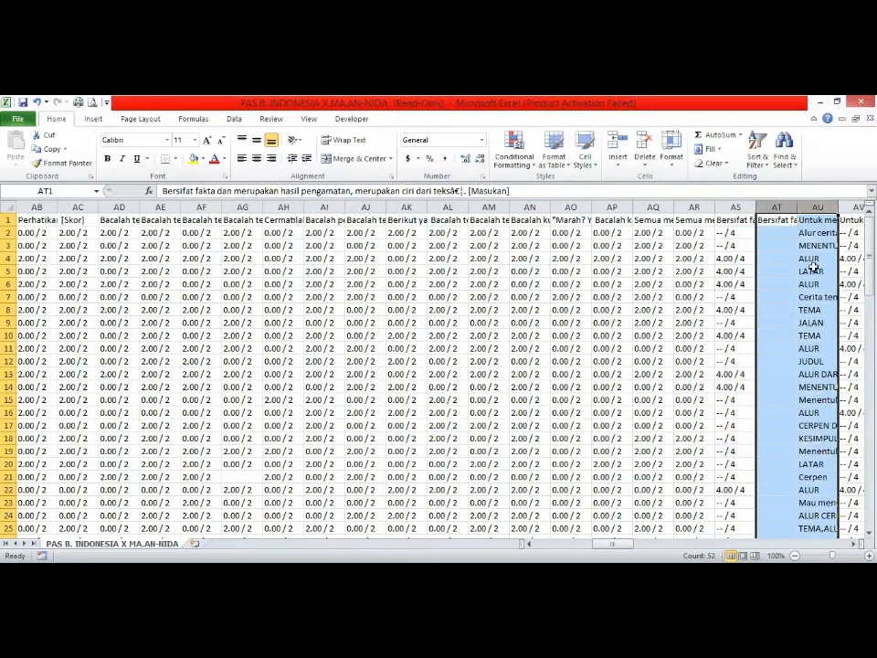
{"action": "right_click", "coordinate": [777, 370]}
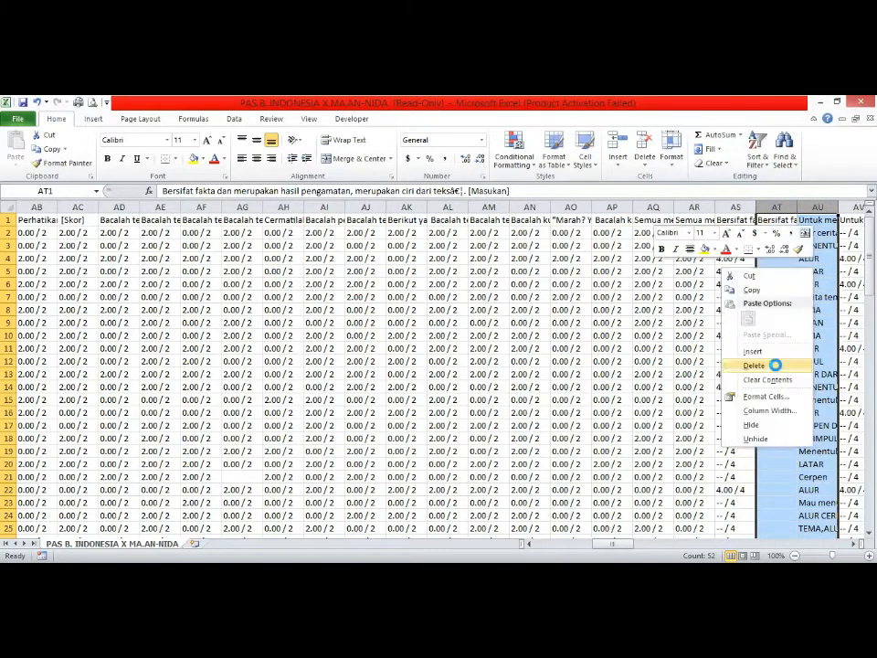
{"action": "left_click", "coordinate": [755, 366]}
Delete the empty Untuk and Ceita answer columns AU and AV, then the empty Ceita and Bagian answer columns AV and AW
{"action": "left_click", "coordinate": [819, 207]}
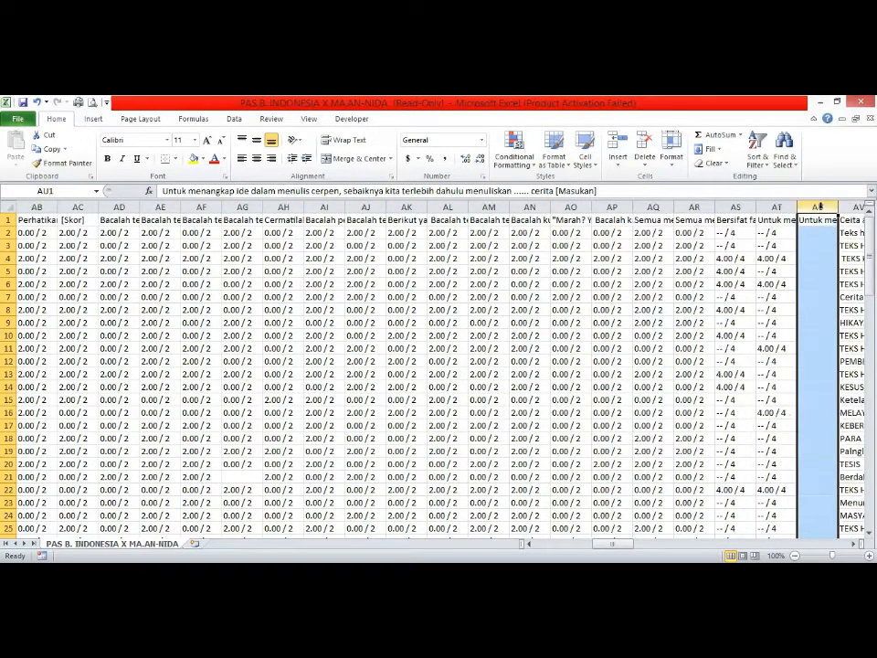
{"action": "left_click_drag", "start_coordinate": [821, 207], "coordinate": [821, 207]}
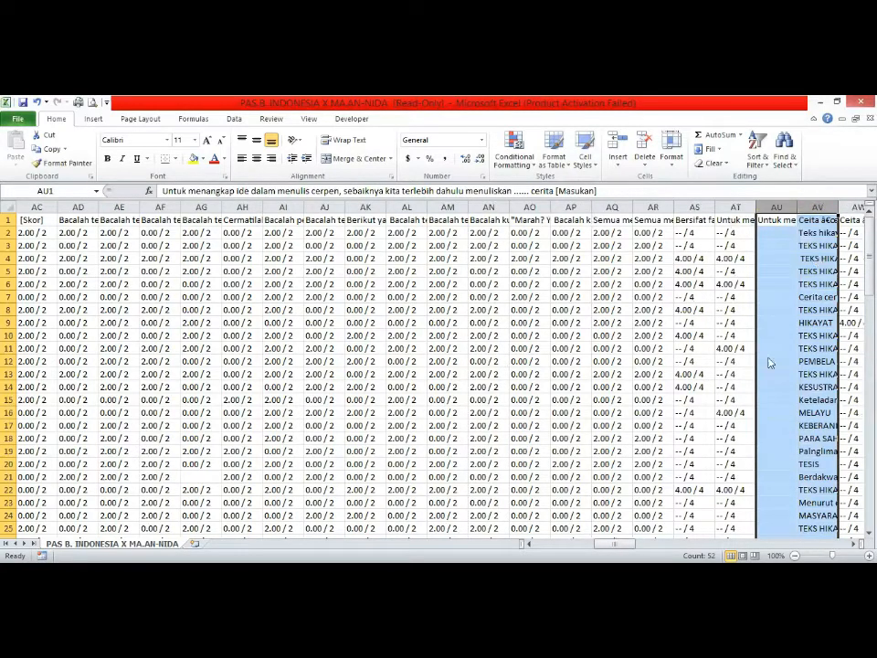
{"action": "key", "text": "ctrl+minus"}
{"action": "left_click", "coordinate": [813, 203]}
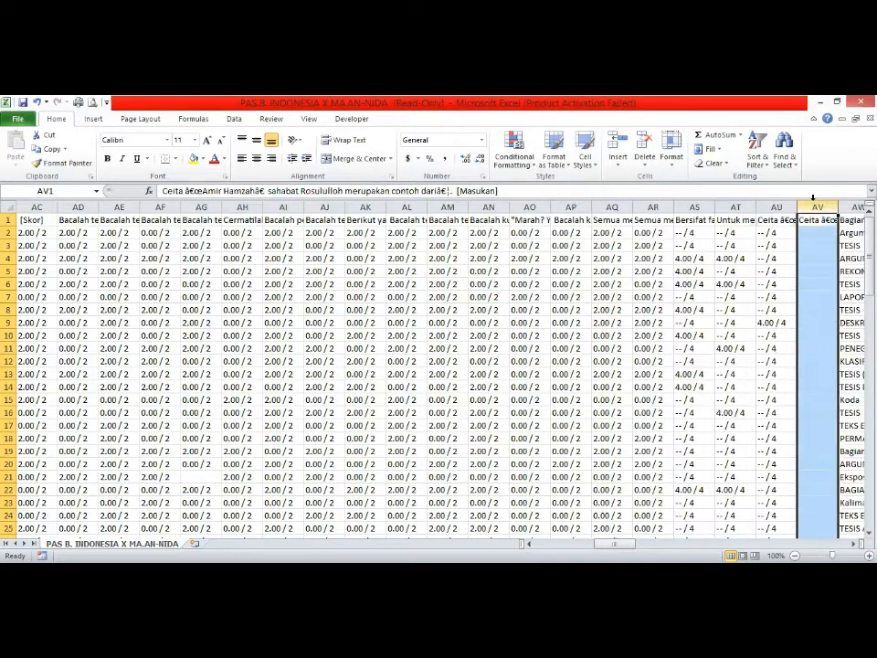
{"action": "left_click_drag", "start_coordinate": [813, 201], "coordinate": [813, 201]}
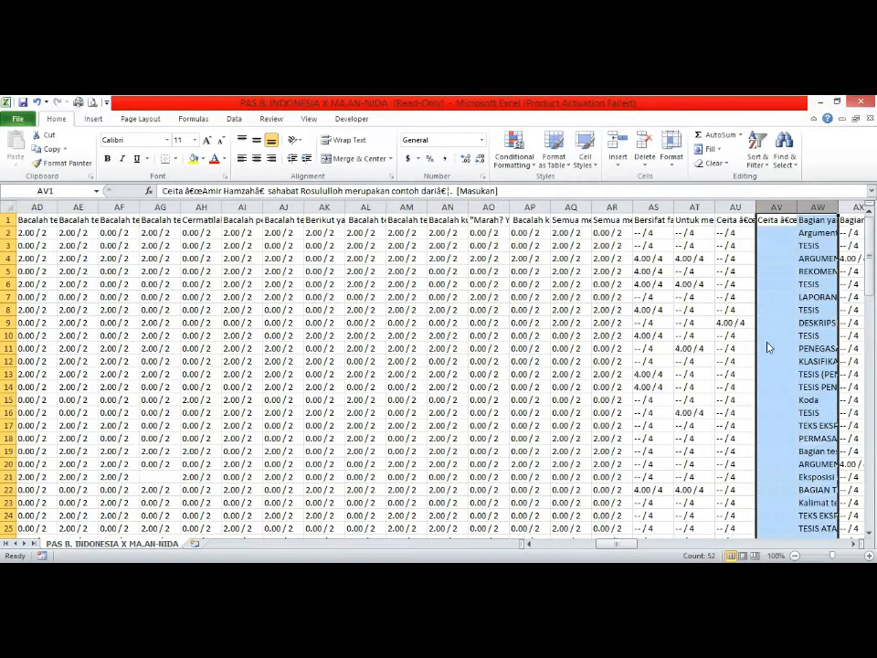
{"action": "right_click", "coordinate": [795, 249]}
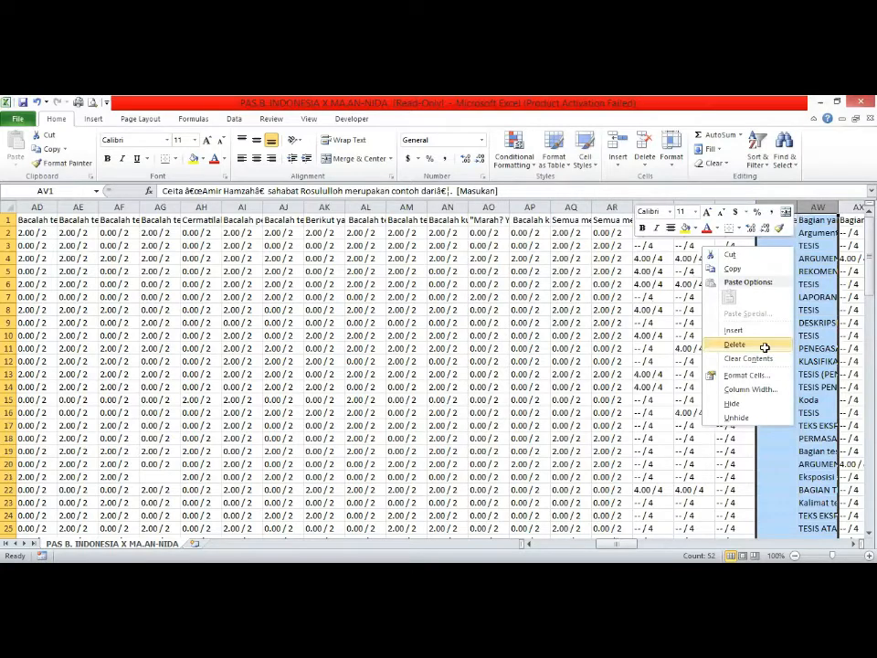
{"action": "left_click", "coordinate": [764, 347]}
Delete the empty Bagian column AW together with the Teks yang answer column AX, keeping the score column
{"action": "left_click", "coordinate": [808, 202]}
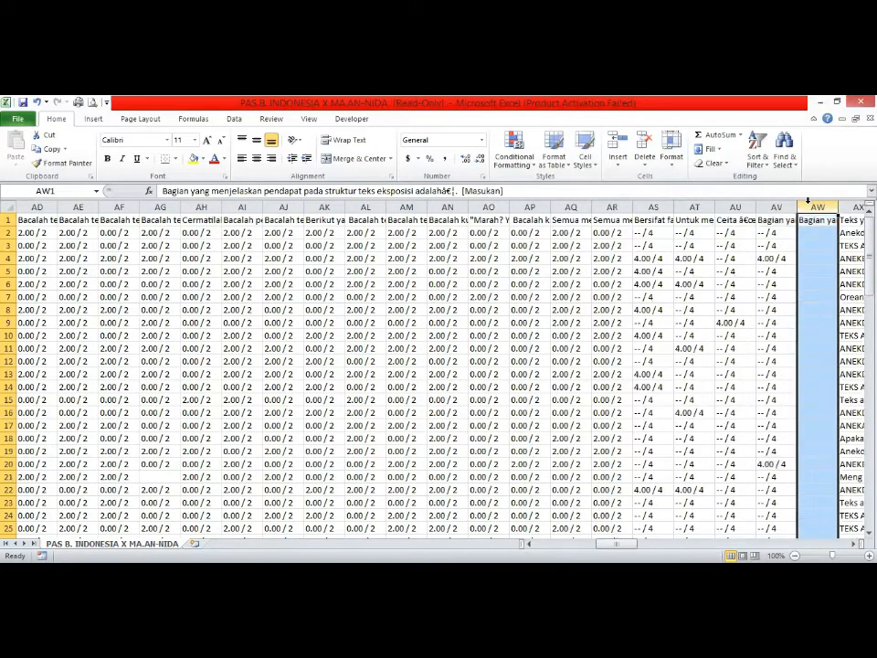
{"action": "key", "text": "shift+Right"}
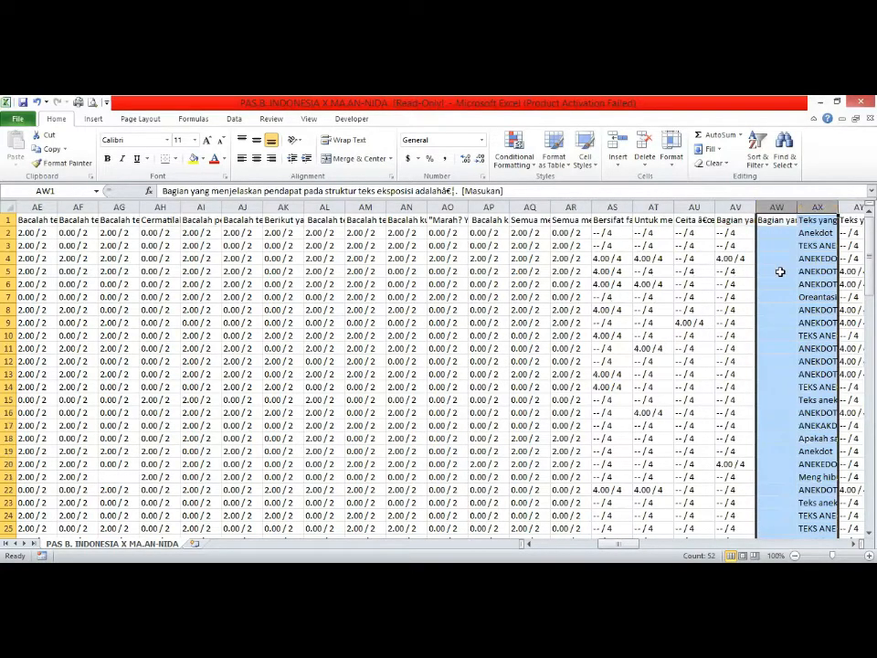
{"action": "right_click", "coordinate": [747, 344]}
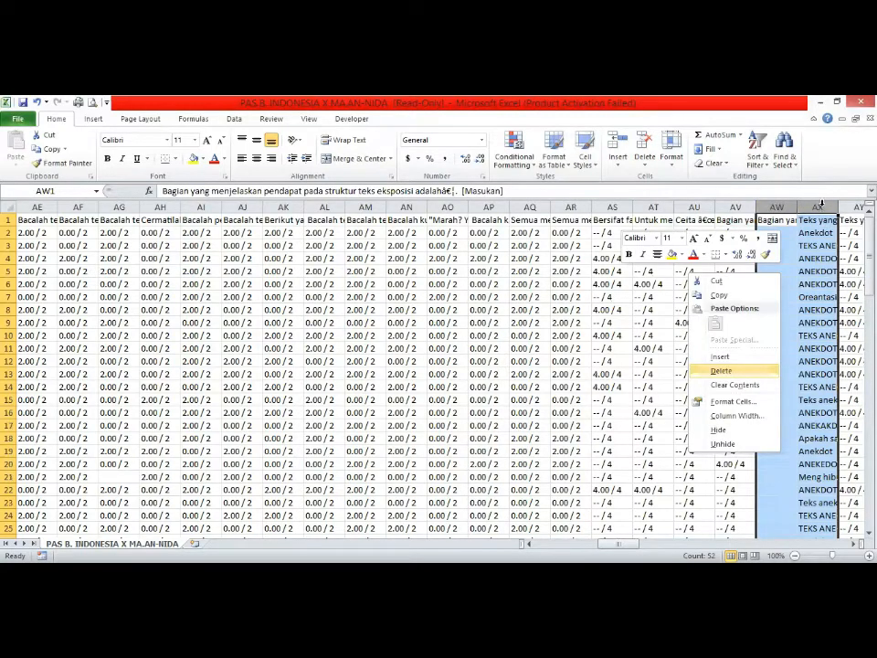
{"action": "left_click", "coordinate": [748, 373]}
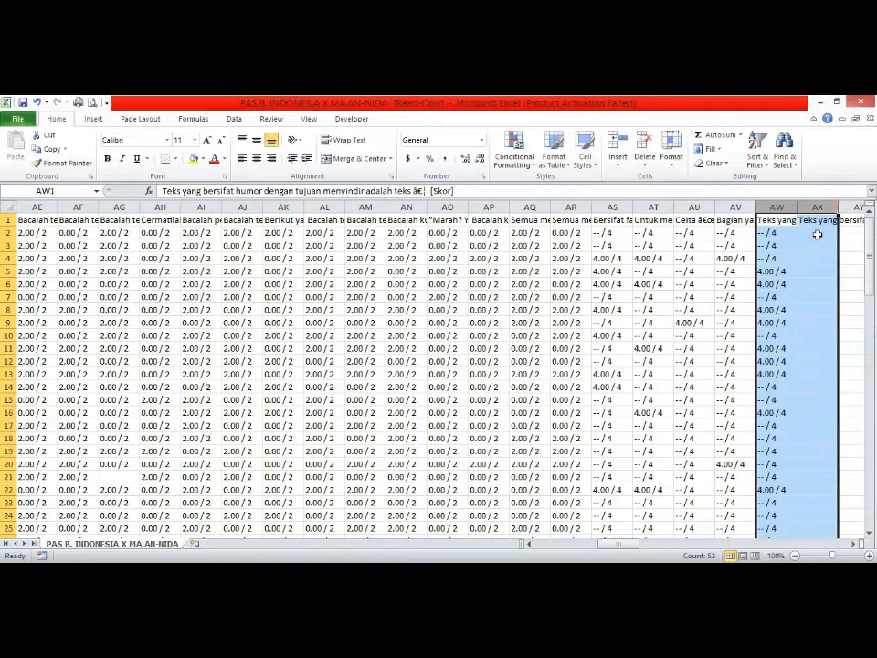
{"action": "left_click", "coordinate": [834, 227]}
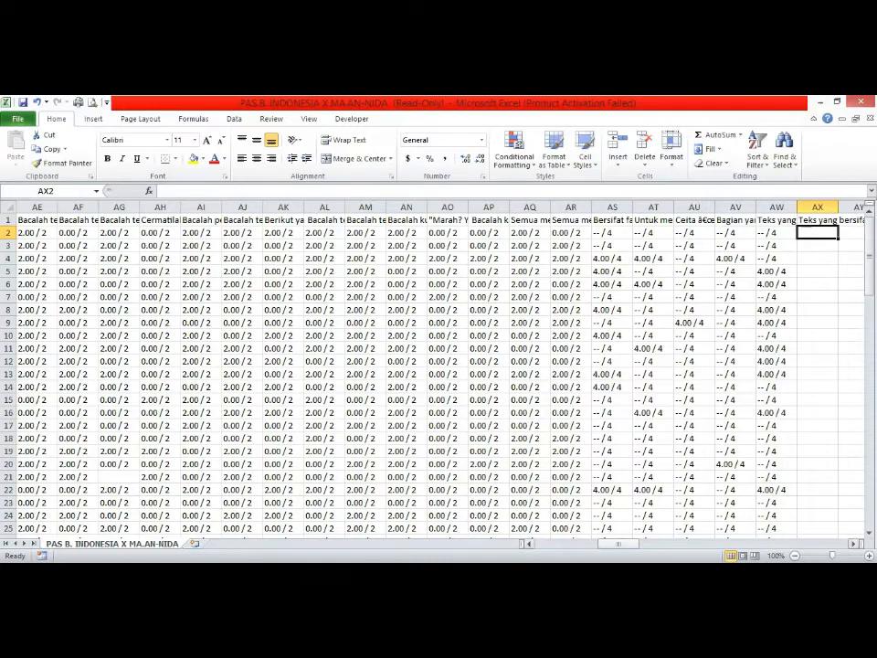
Insert a blank row above the header row at the start of the sheet
{"action": "left_click_drag", "start_coordinate": [619, 544], "coordinate": [598, 544]}
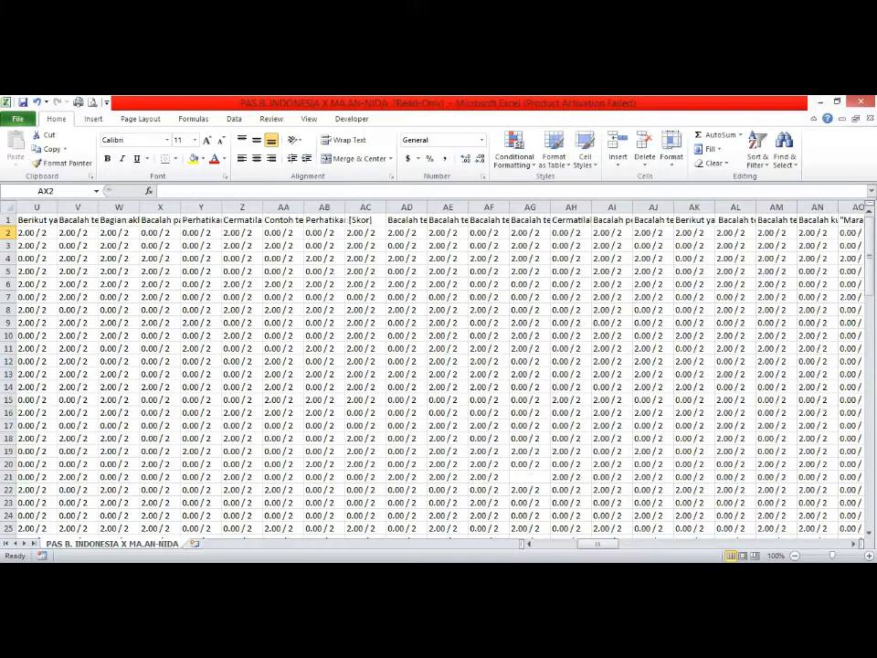
{"action": "left_click_drag", "start_coordinate": [598, 544], "coordinate": [555, 543]}
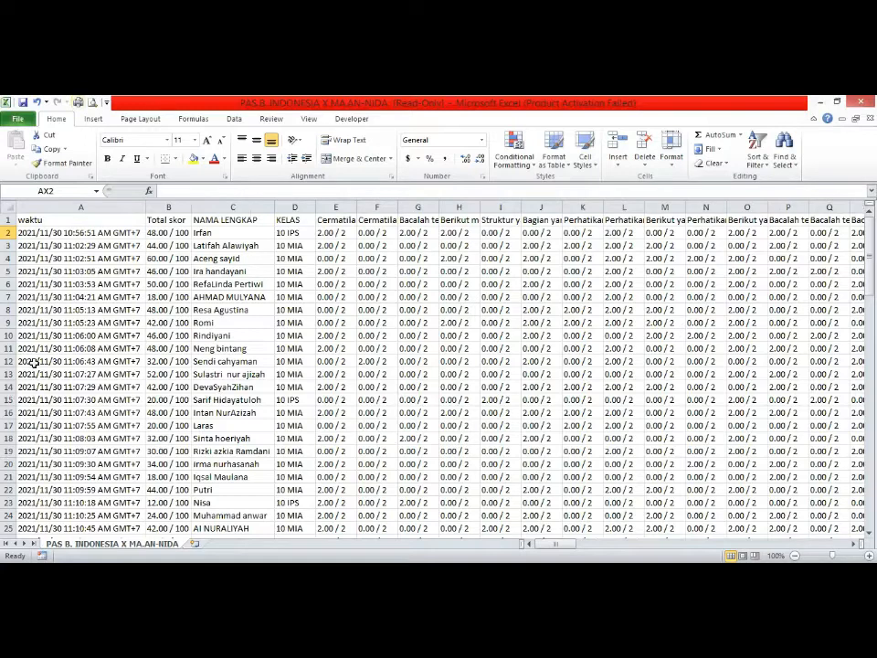
{"action": "left_click", "coordinate": [9, 220]}
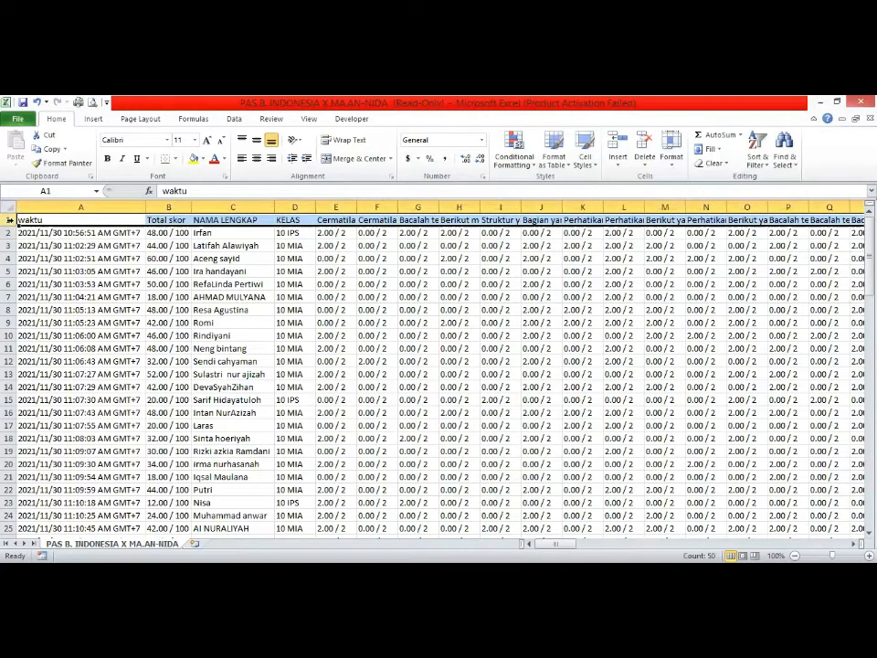
{"action": "right_click", "coordinate": [9, 220]}
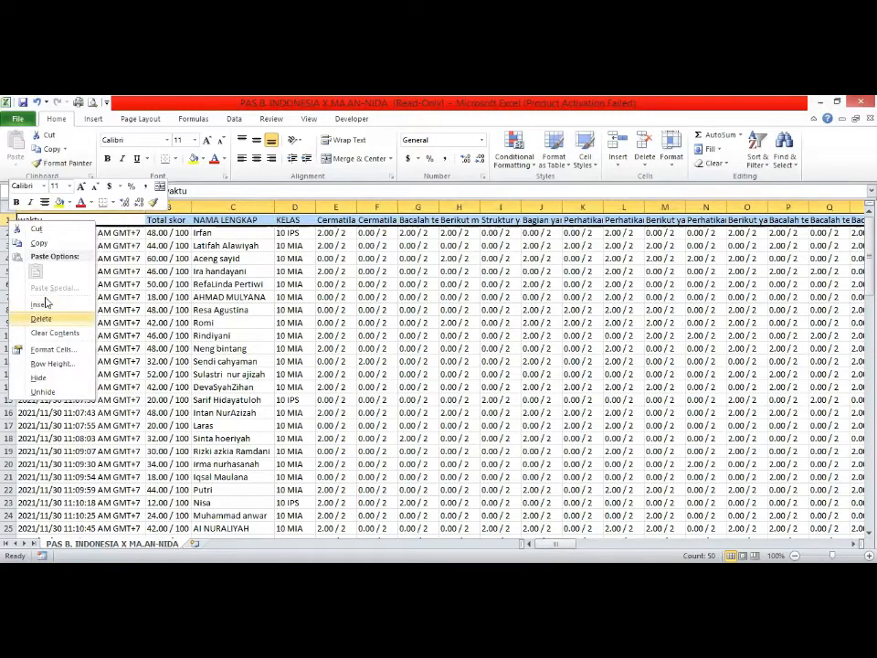
{"action": "left_click", "coordinate": [40, 305]}
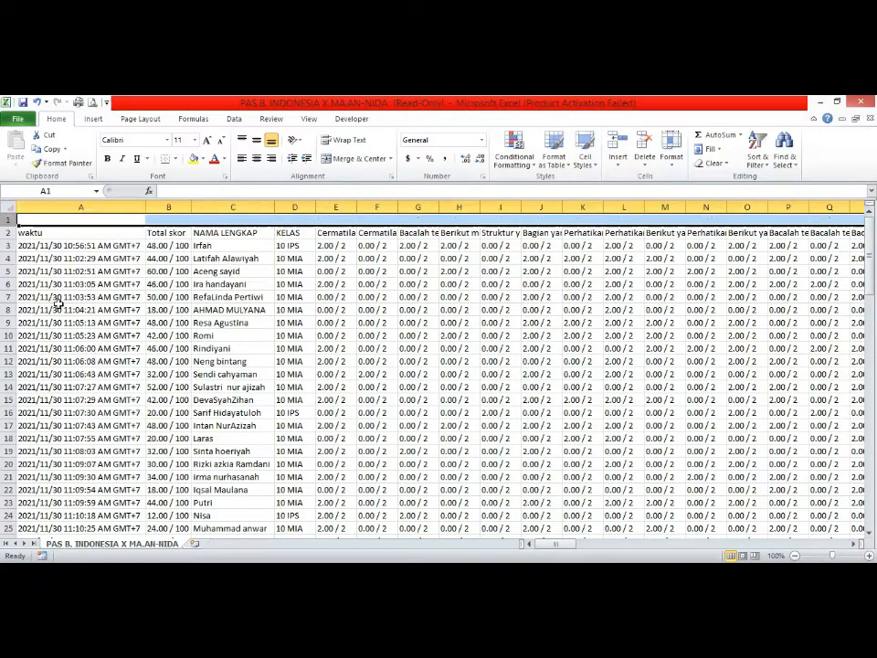
Replace the question text in header cell E2 with "2.00 / 2"
{"action": "left_click", "coordinate": [337, 233]}
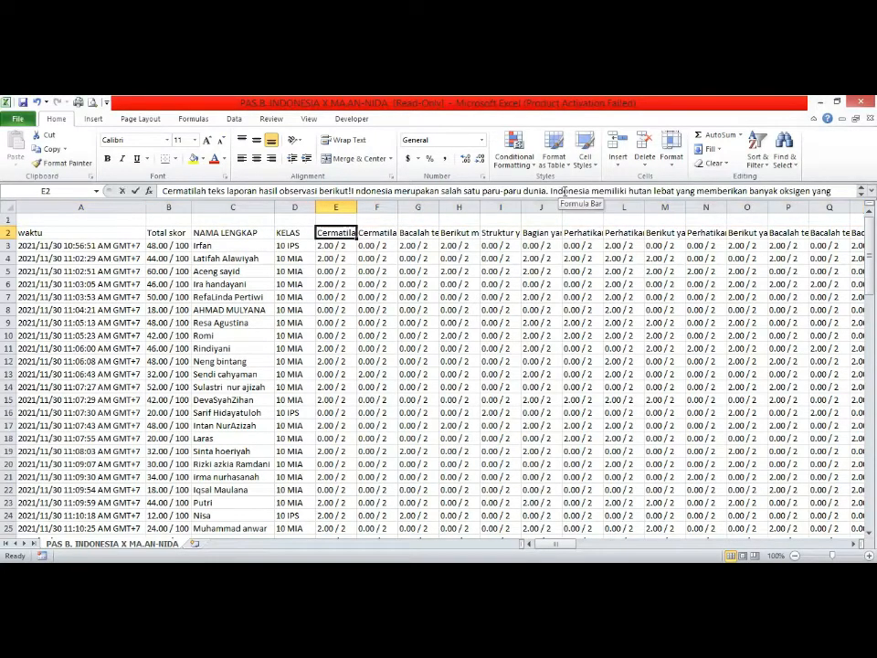
{"action": "type", "text": "2."}
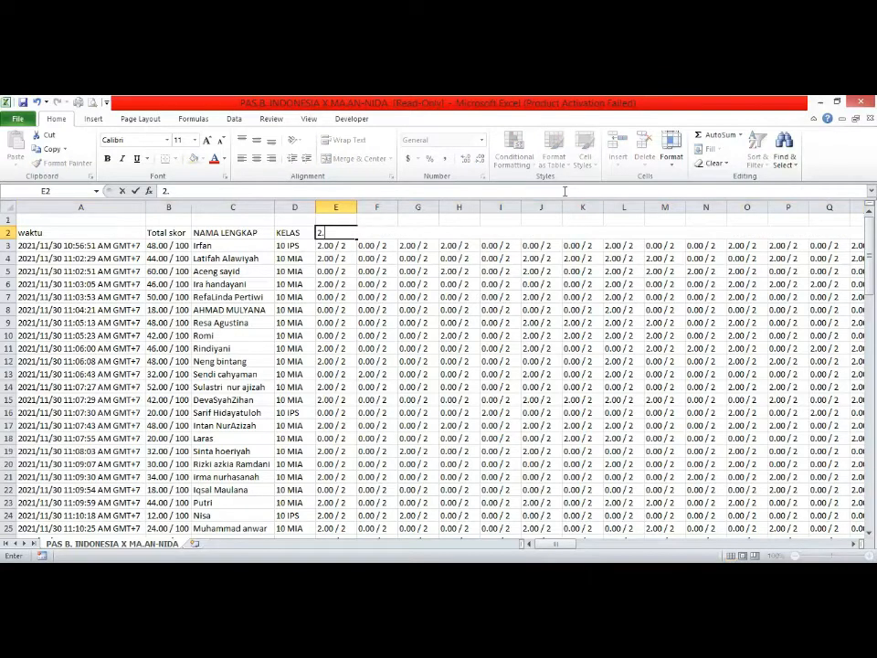
{"action": "type", "text": "00 / 2"}
{"action": "left_click", "coordinate": [582, 310]}
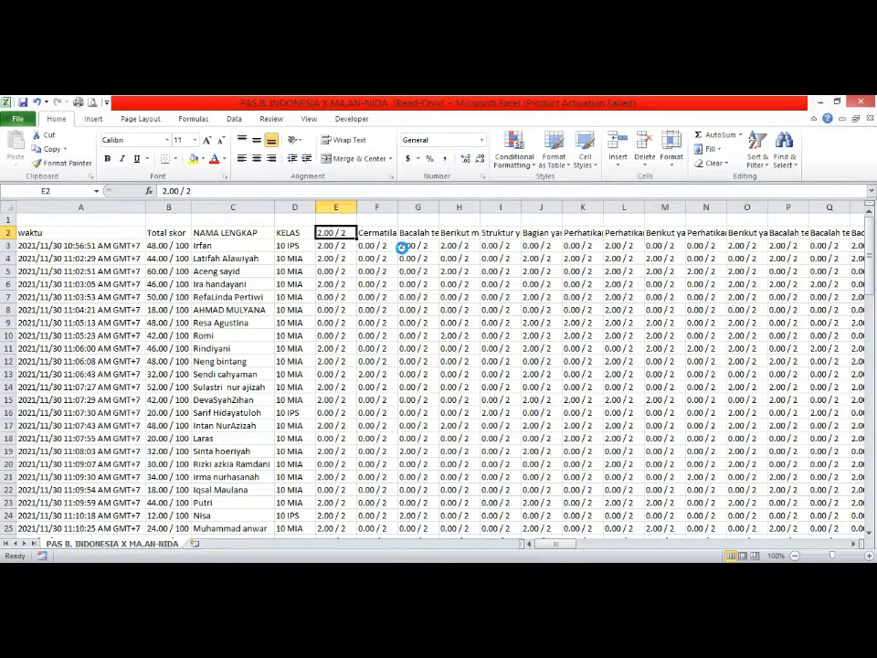
Copy the "2.00 / 2" header from E2 over the question texts in cells F2 through L2
{"action": "key", "text": "ctrl+c"}
{"action": "left_click", "coordinate": [388, 230]}
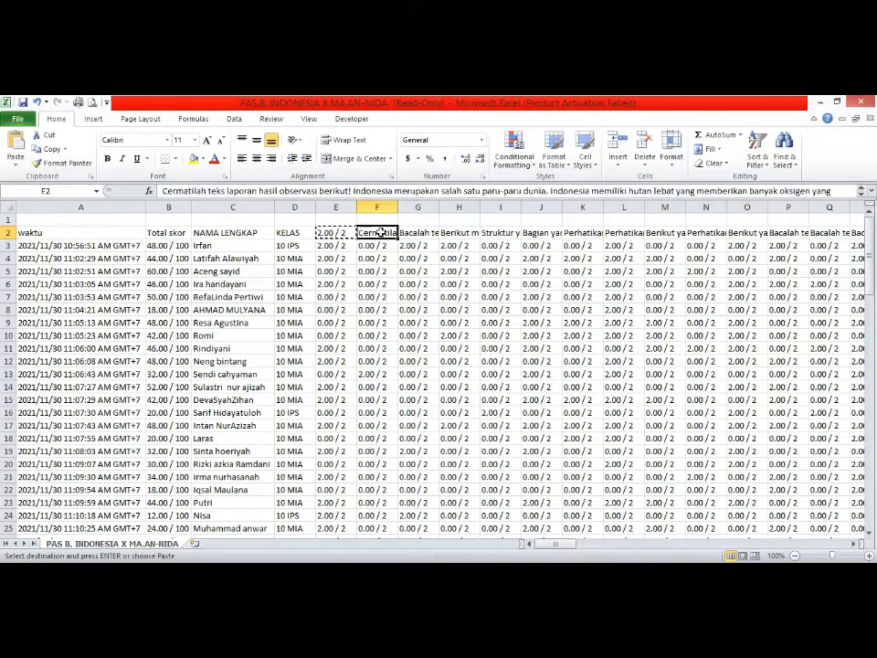
{"action": "key", "text": "ctrl+v"}
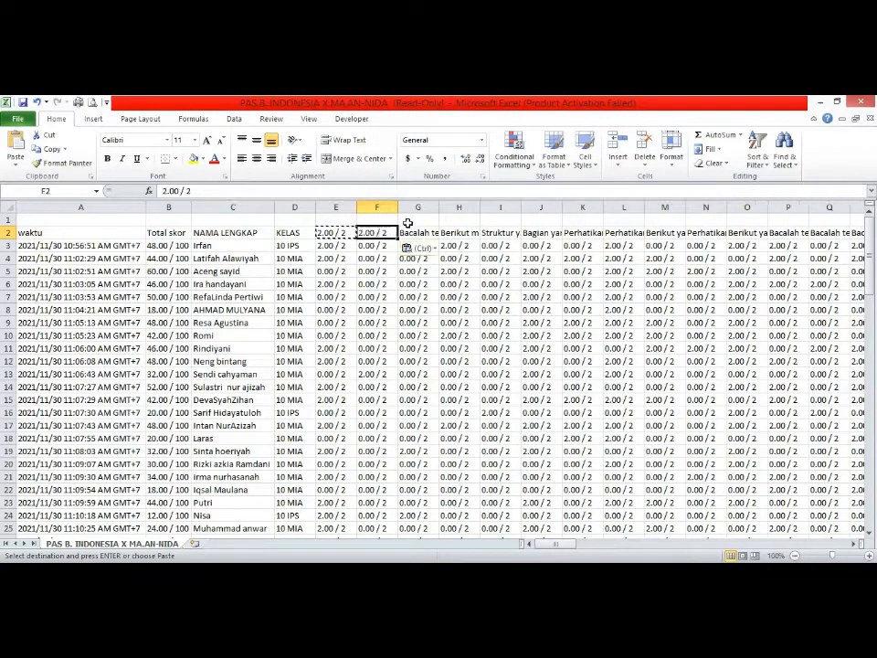
{"action": "left_click", "coordinate": [407, 234]}
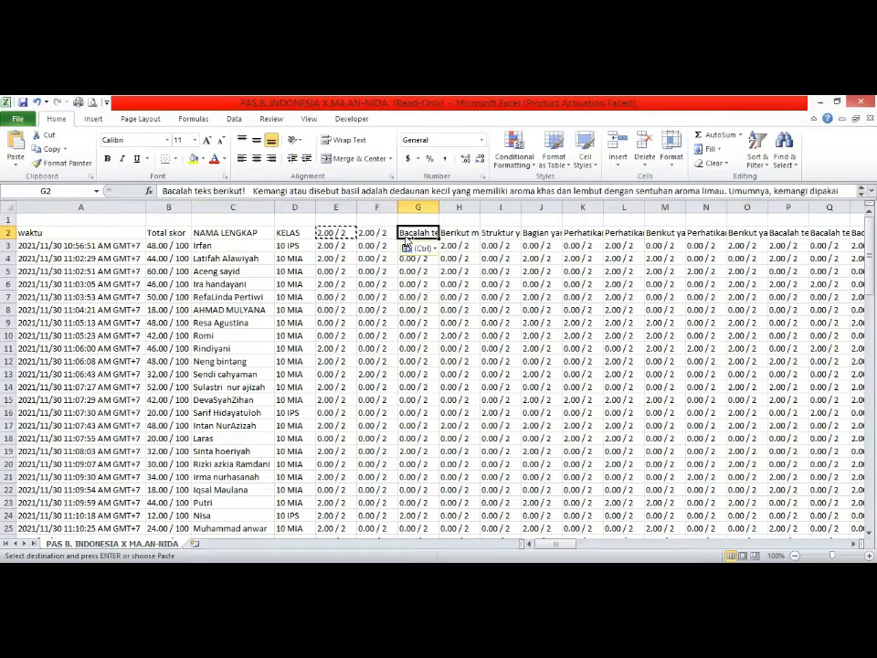
{"action": "key", "text": "ctrl+v"}
{"action": "left_click", "coordinate": [462, 235]}
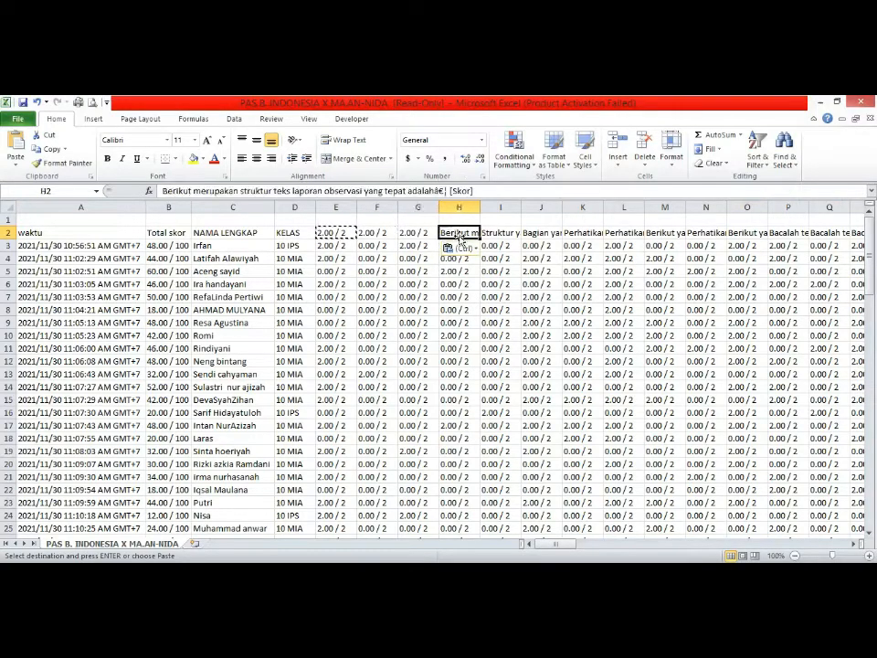
{"action": "key", "text": "ctrl+v"}
{"action": "left_click", "coordinate": [496, 235]}
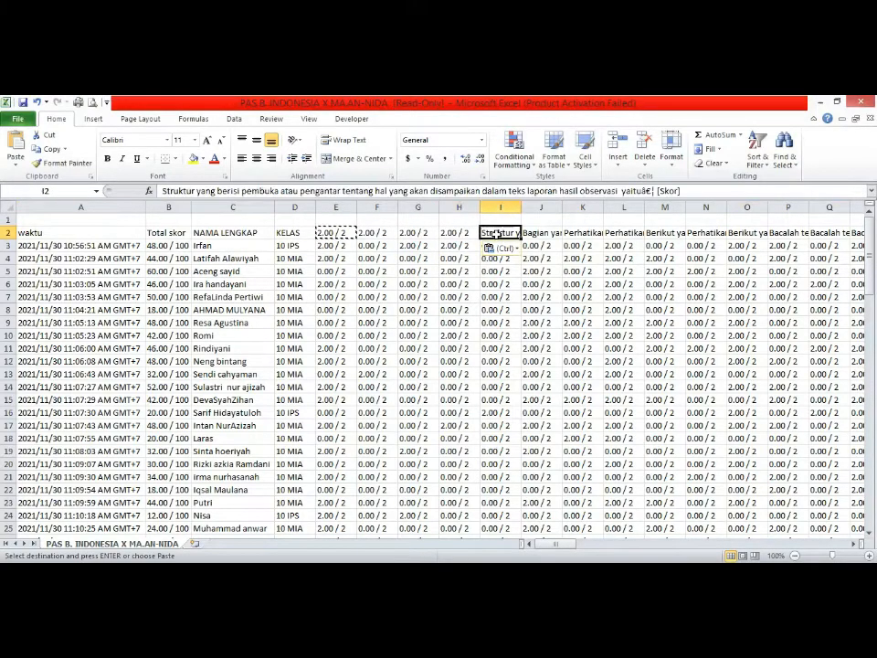
{"action": "key", "text": "ctrl+v"}
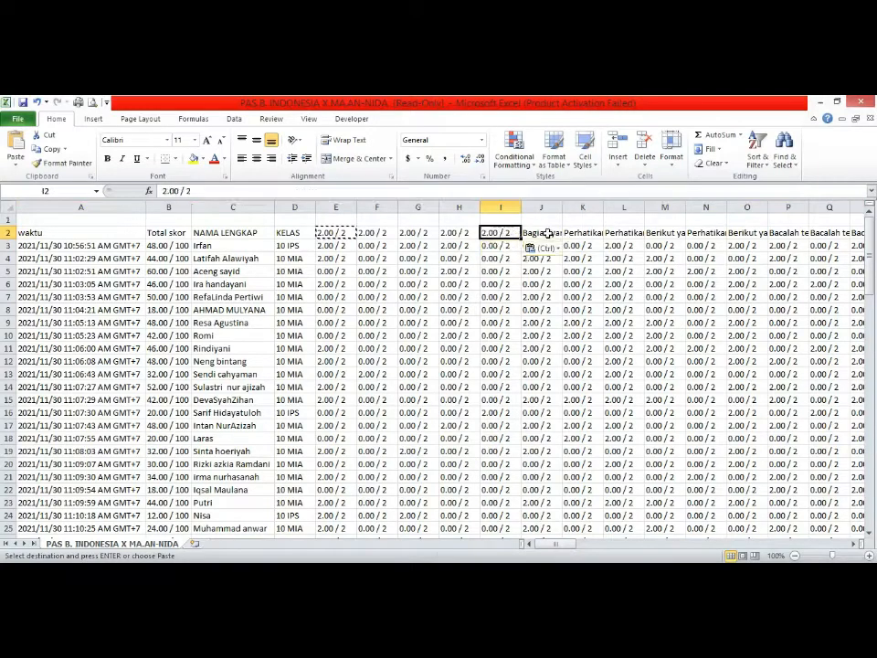
{"action": "left_click", "coordinate": [539, 235]}
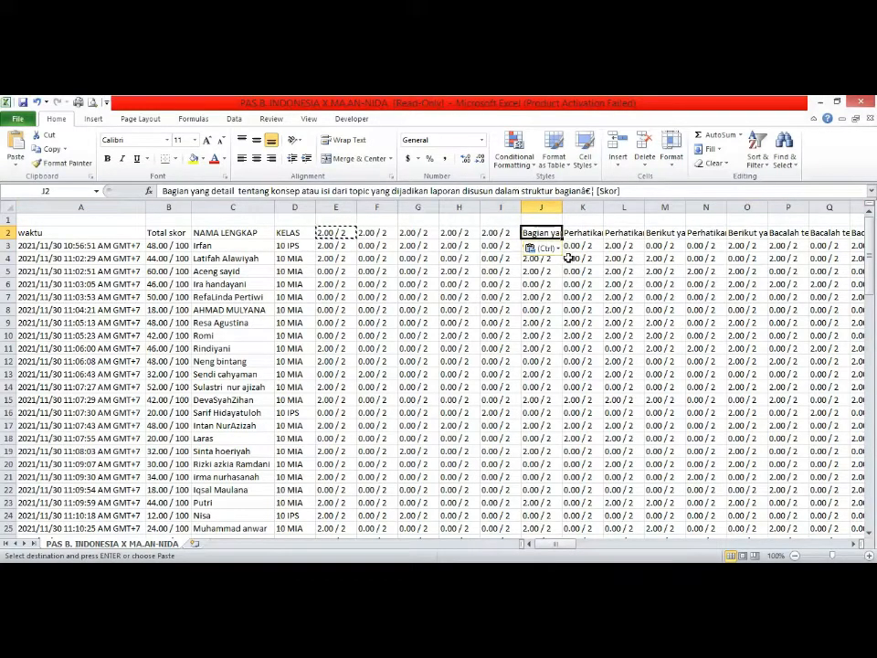
{"action": "key", "text": "ctrl+v"}
{"action": "key", "text": "Right"}
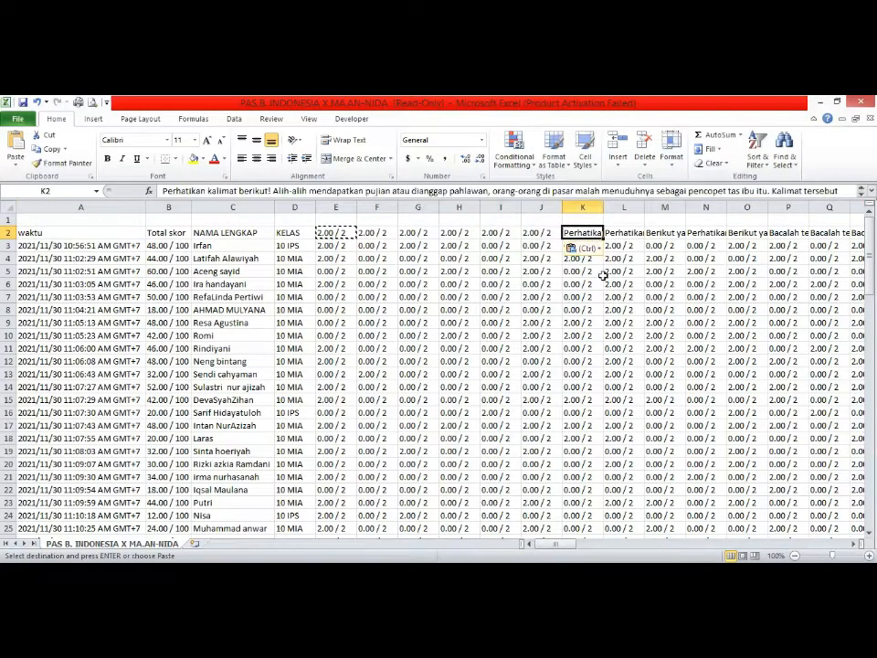
{"action": "key", "text": "ctrl+v"}
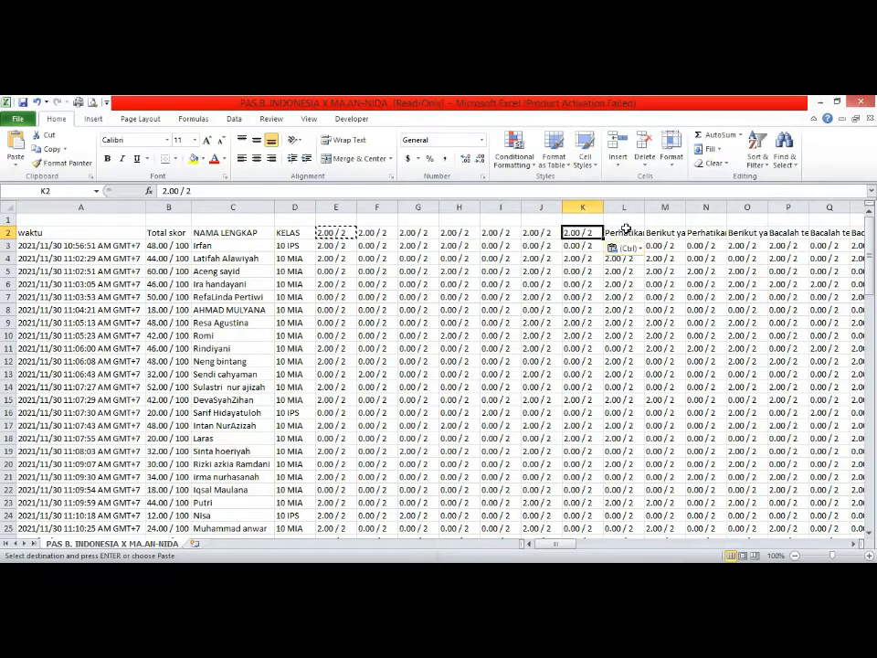
{"action": "key", "text": "Right"}
{"action": "key", "text": "ctrl+v"}
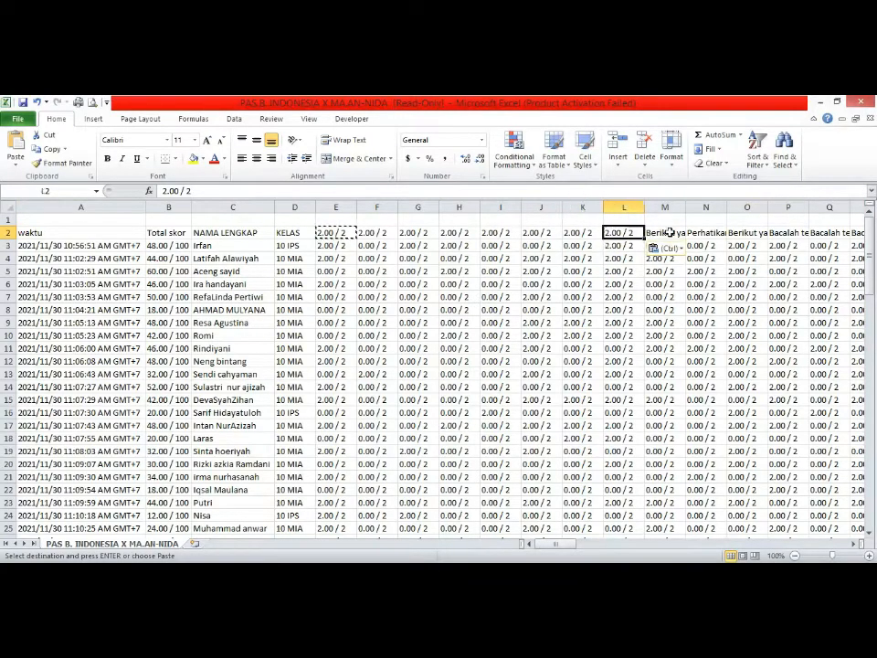
Fill the remaining question headers in row 2, from M2 through AW2, with the copied "2.00 / 2"
{"action": "key", "text": "Right"}
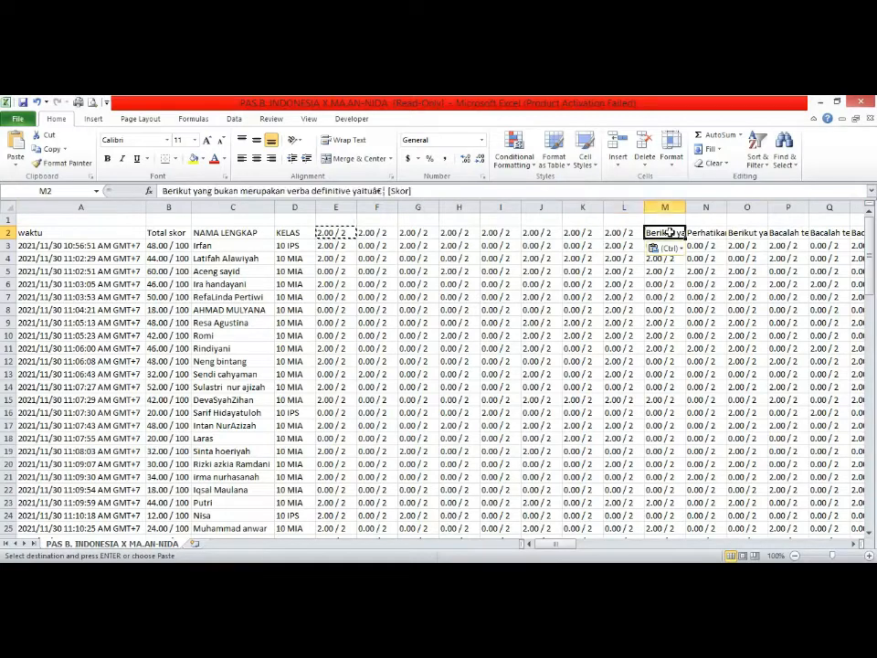
{"action": "key", "text": "ctrl+v"}
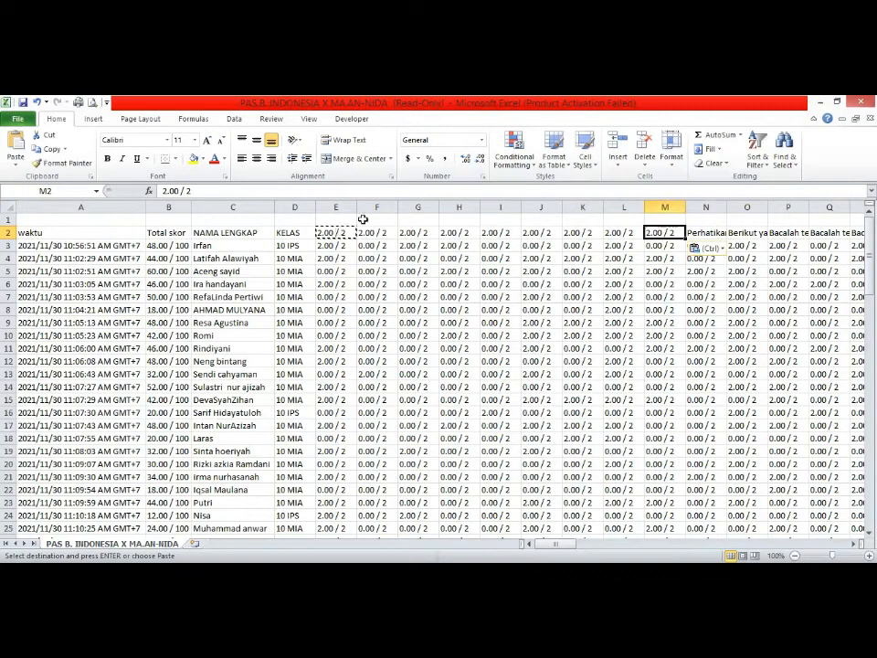
{"action": "left_click", "coordinate": [349, 232]}
{"action": "key", "text": "shift+Right"}
{"action": "key", "text": "shift+Right"}
{"action": "key", "text": "shift+Right"}
{"action": "key", "text": "shift+Right"}
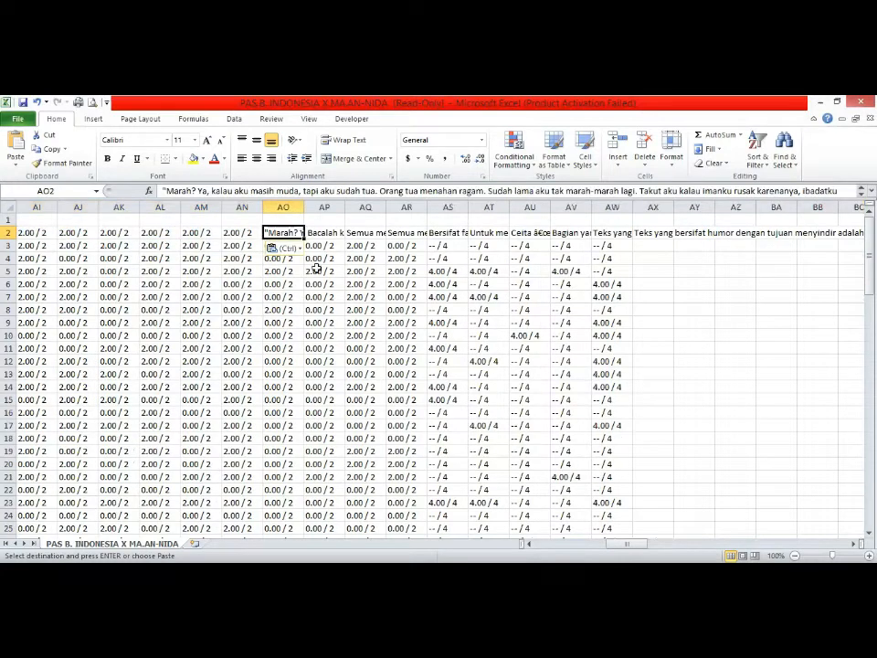
{"action": "key", "text": "ctrl+v"}
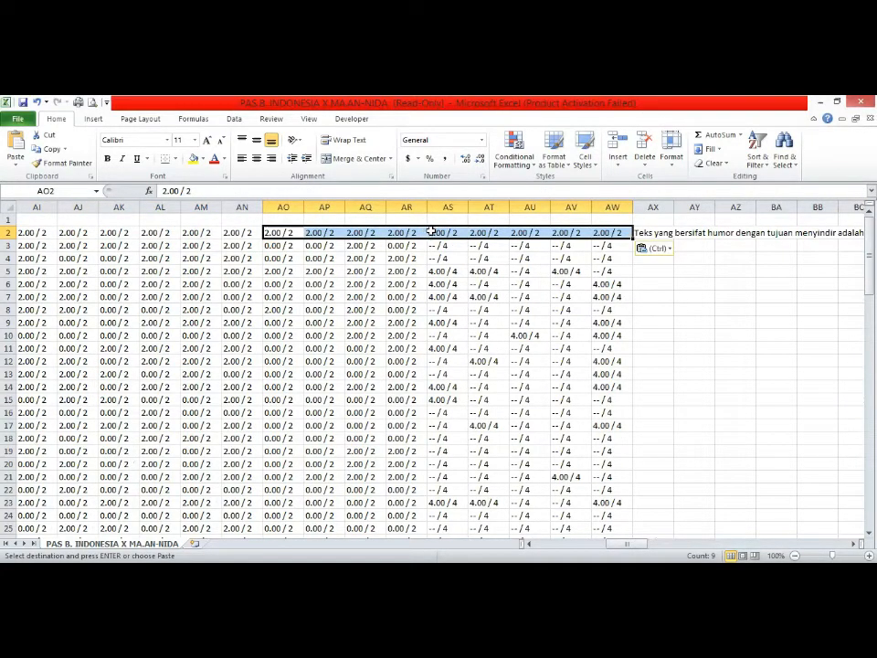
Change the header in cell AS2 to "4.00 / 4"
{"action": "left_click", "coordinate": [430, 232]}
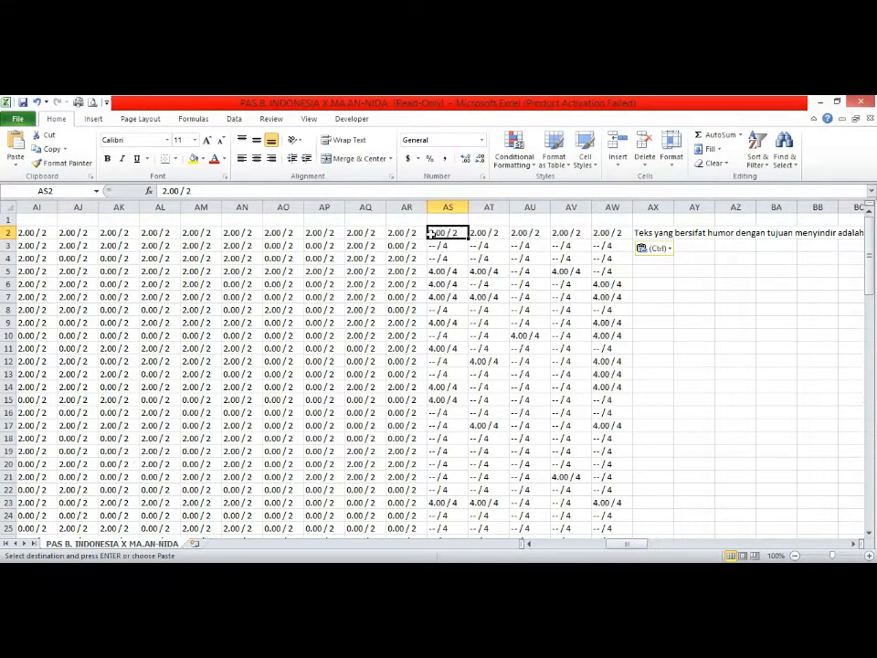
{"action": "double_click", "coordinate": [431, 232]}
{"action": "key", "text": "Delete"}
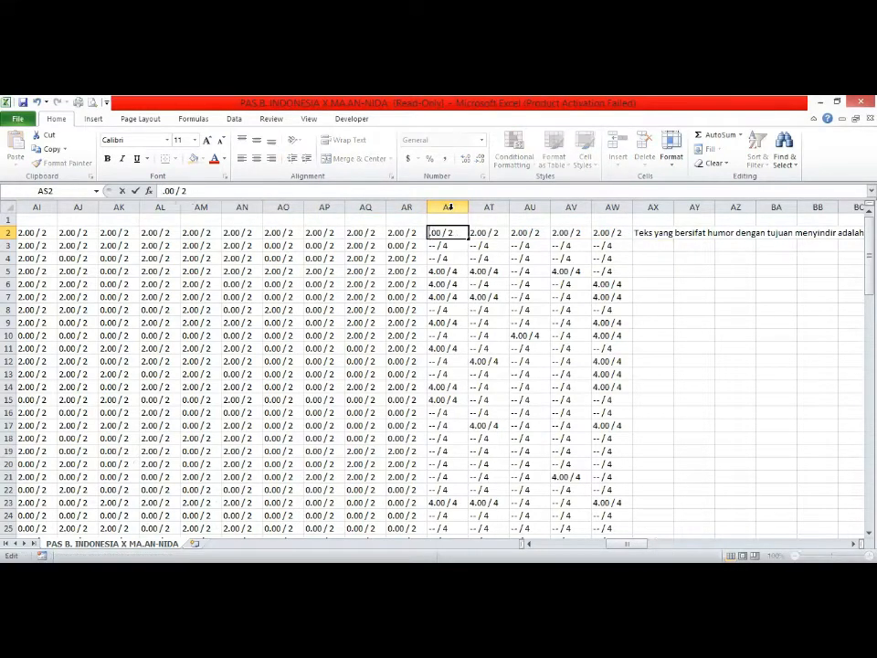
{"action": "type", "text": "4"}
{"action": "key", "text": "Right"}
{"action": "key", "text": "Right"}
{"action": "key", "text": "Right"}
{"action": "key", "text": "Delete"}
{"action": "type", "text": "4"}
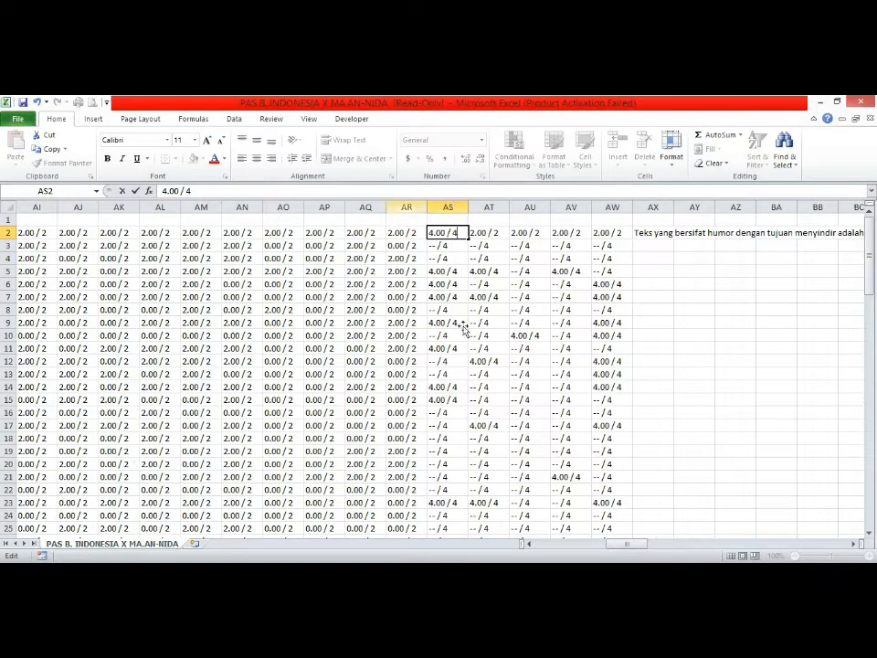
{"action": "left_click", "coordinate": [445, 322]}
Copy the "4.00 / 4" header from AS2 into AT2 through AW2 and clear the leftover question text in AX2
{"action": "left_click", "coordinate": [452, 234]}
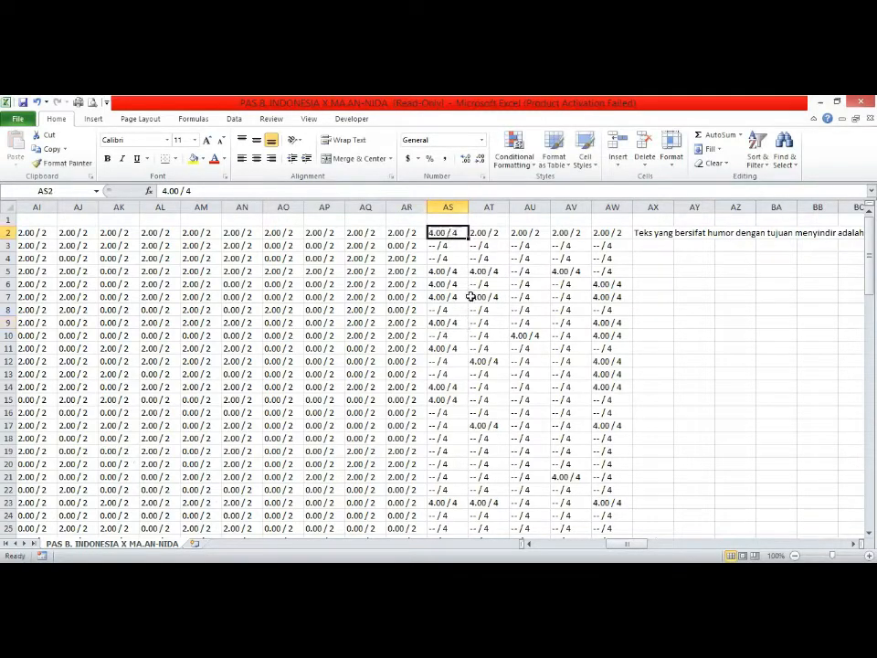
{"action": "key", "text": "ctrl+c"}
{"action": "left_click", "coordinate": [487, 232]}
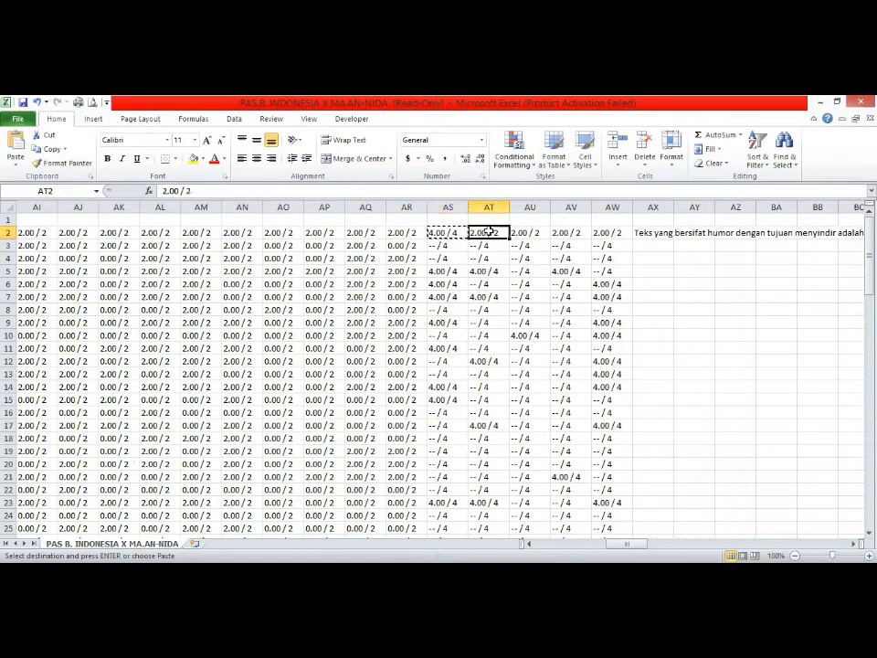
{"action": "key", "text": "ctrl+v"}
{"action": "left_click", "coordinate": [533, 233]}
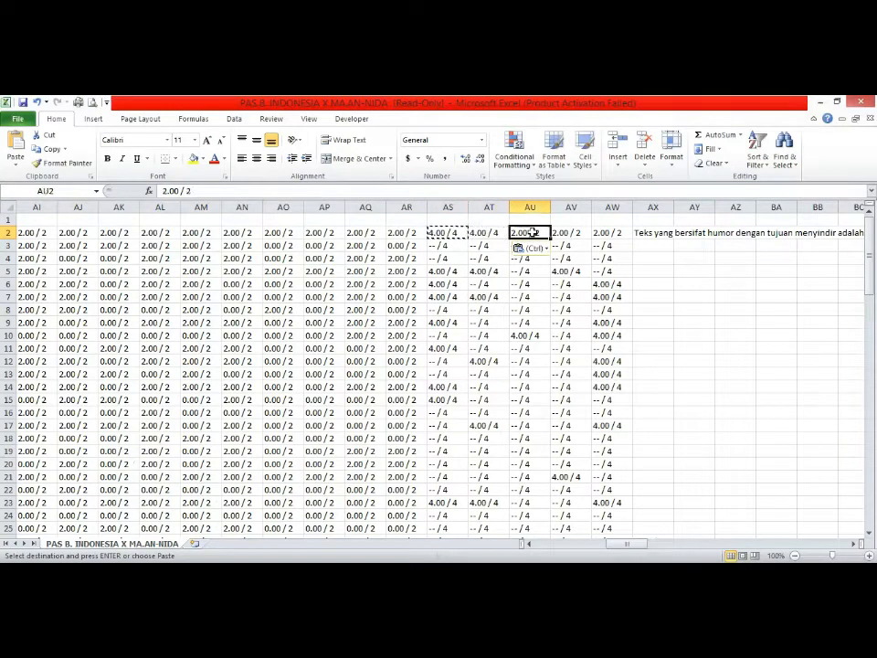
{"action": "key", "text": "ctrl+v"}
{"action": "left_click", "coordinate": [564, 232]}
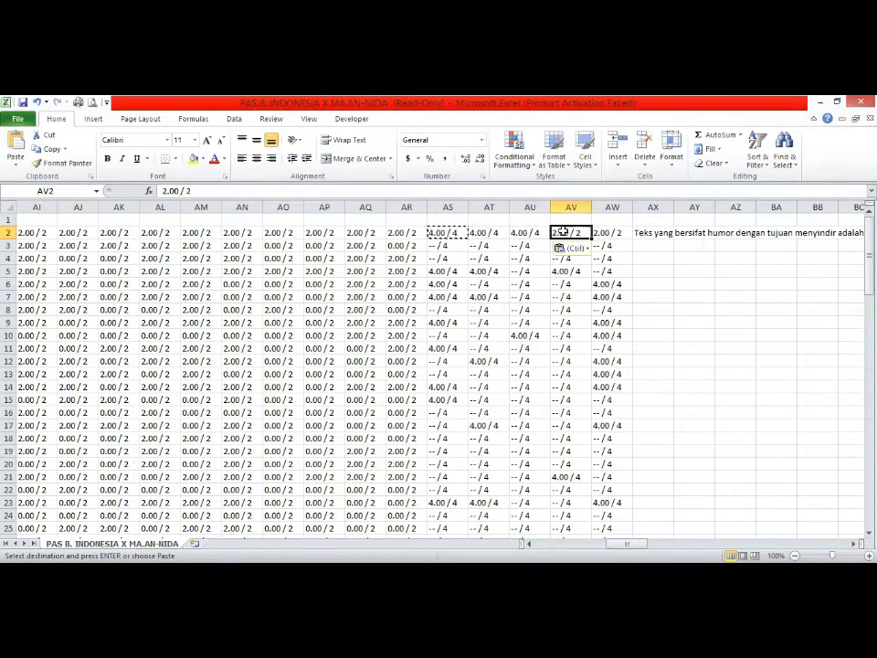
{"action": "key", "text": "ctrl+v"}
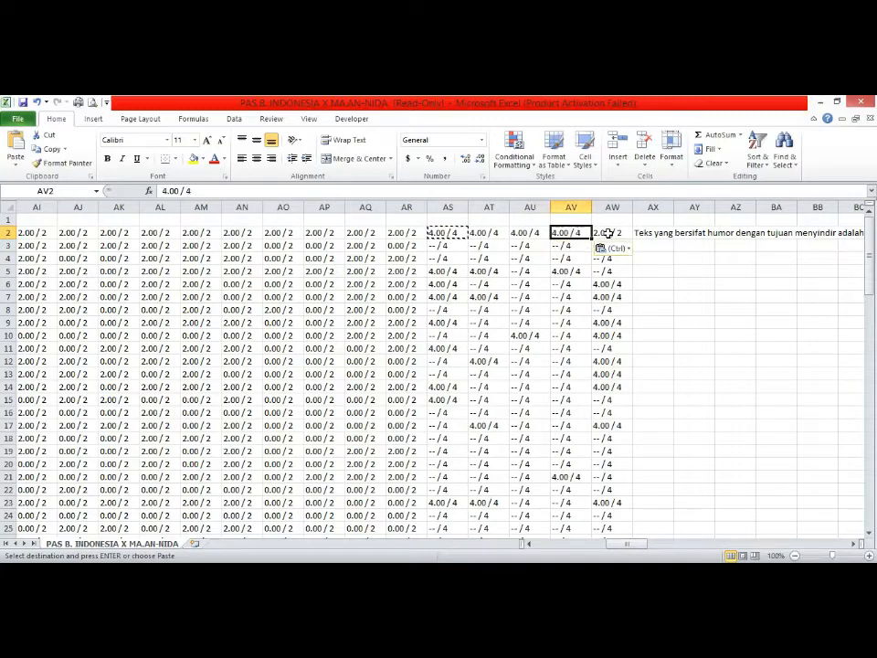
{"action": "left_click", "coordinate": [609, 234]}
{"action": "key", "text": "ctrl+v"}
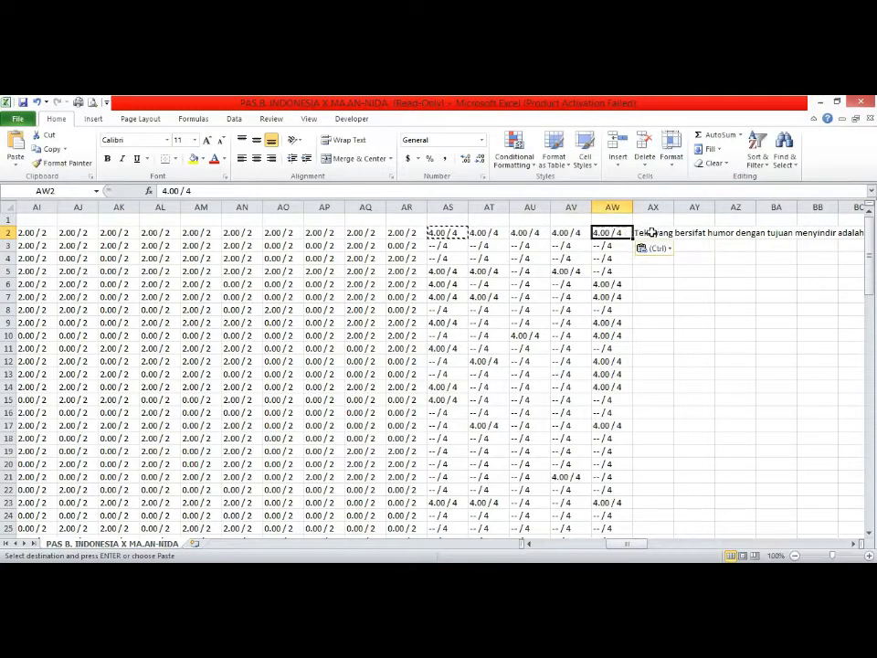
{"action": "left_click", "coordinate": [651, 233]}
{"action": "key", "text": "Delete"}
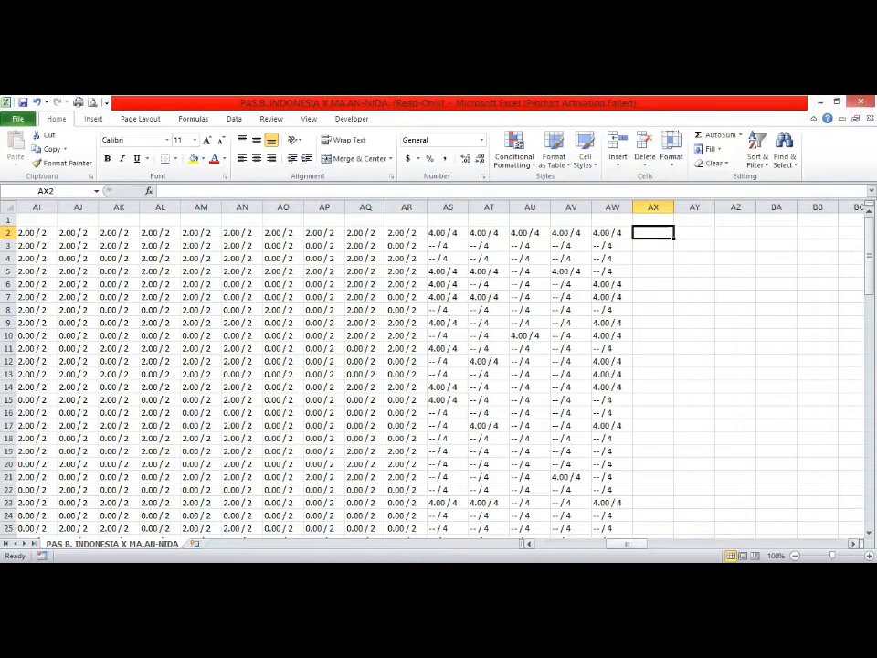
Number the score columns consecutively in row 1, from 1 in E1 through 45 in AW1
{"action": "left_click_drag", "start_coordinate": [627, 544], "coordinate": [591, 544]}
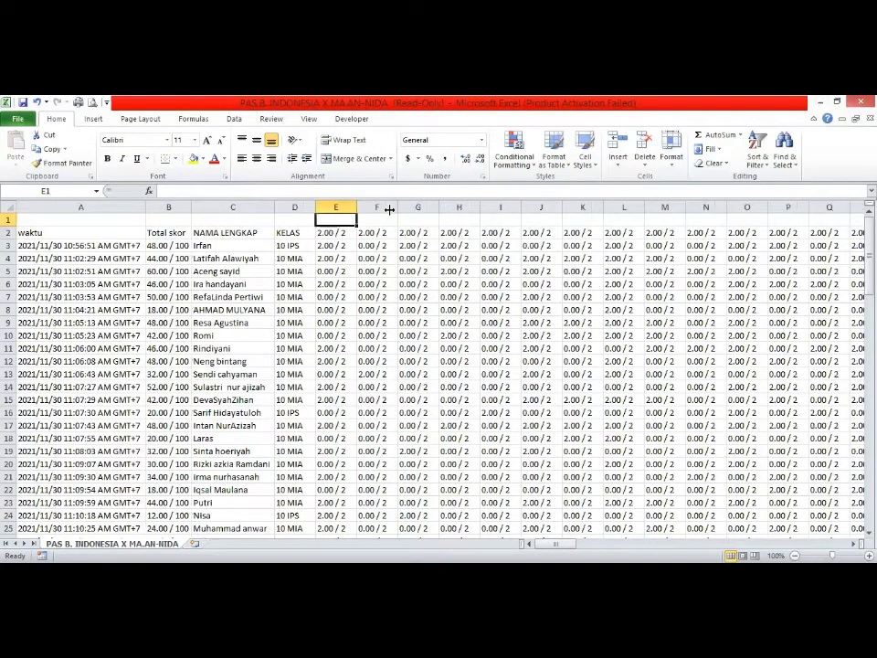
{"action": "type", "text": "1"}
{"action": "key", "text": "Tab"}
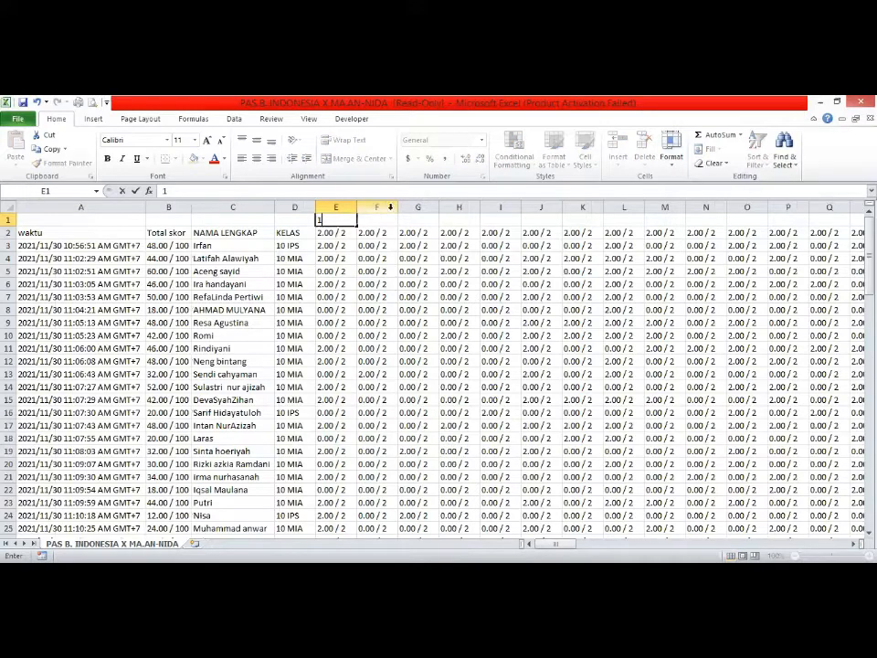
{"action": "type", "text": "2"}
{"action": "key", "text": "Tab"}
{"action": "type", "text": "3"}
{"action": "key", "text": "Tab"}
{"action": "type", "text": "4"}
{"action": "key", "text": "Tab"}
{"action": "type", "text": "5"}
{"action": "key", "text": "Tab"}
{"action": "type", "text": "6"}
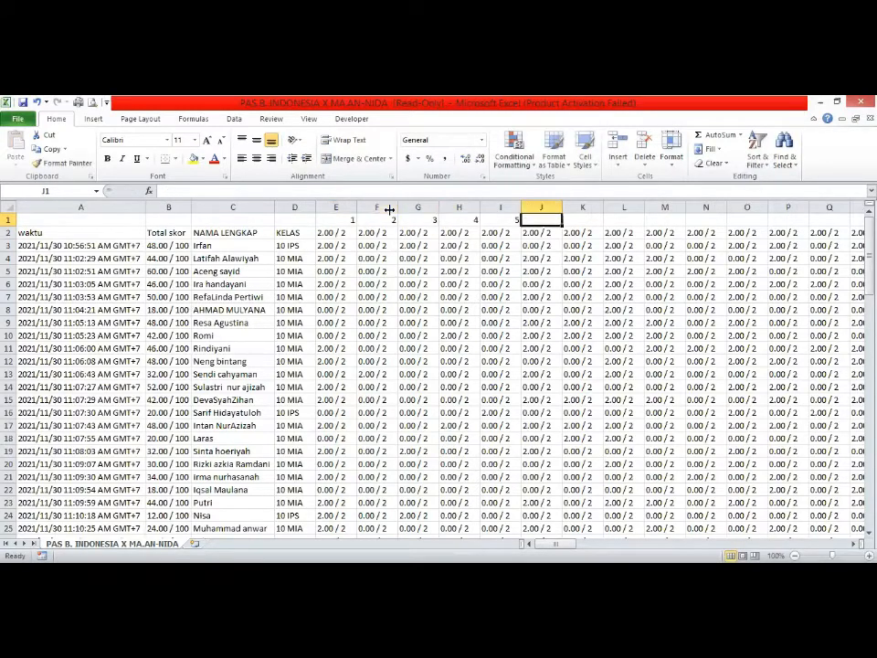
{"action": "key", "text": "Tab"}
{"action": "type", "text": "7"}
{"action": "key", "text": "Tab"}
{"action": "type", "text": "8"}
{"action": "key", "text": "Tab"}
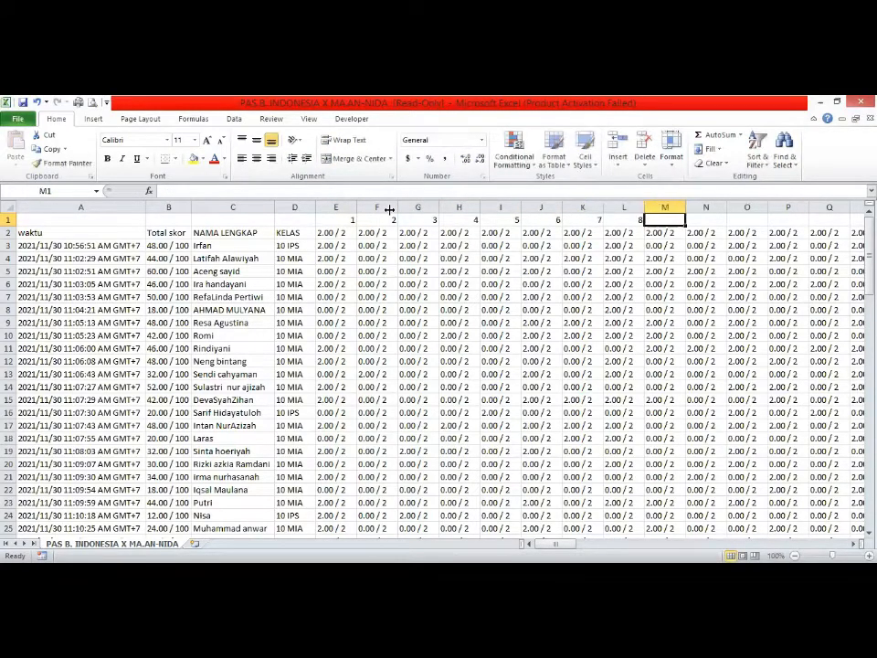
{"action": "type", "text": "9"}
{"action": "key", "text": "Tab"}
{"action": "type", "text": "1"}
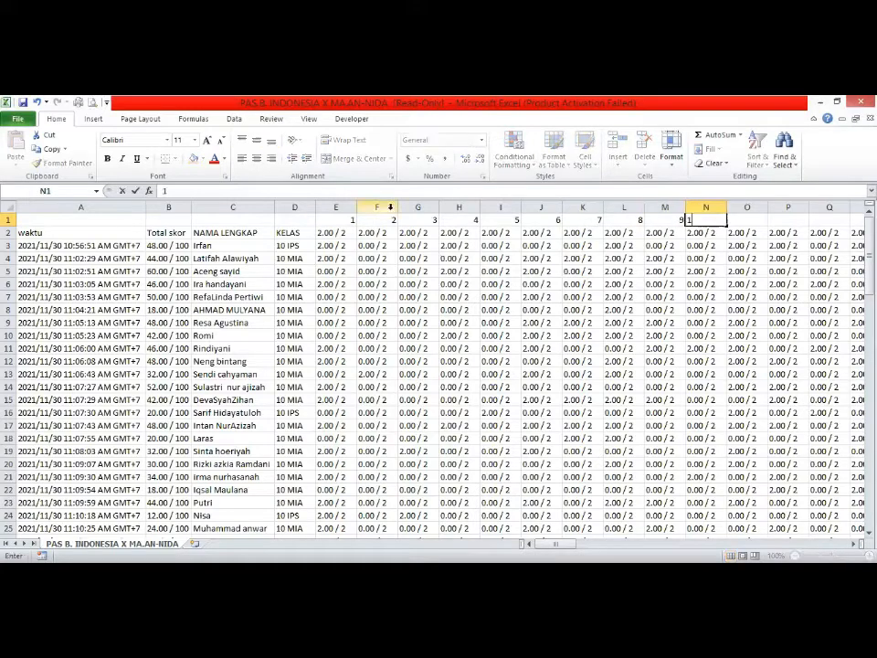
{"action": "type", "text": "0"}
{"action": "key", "text": "Tab"}
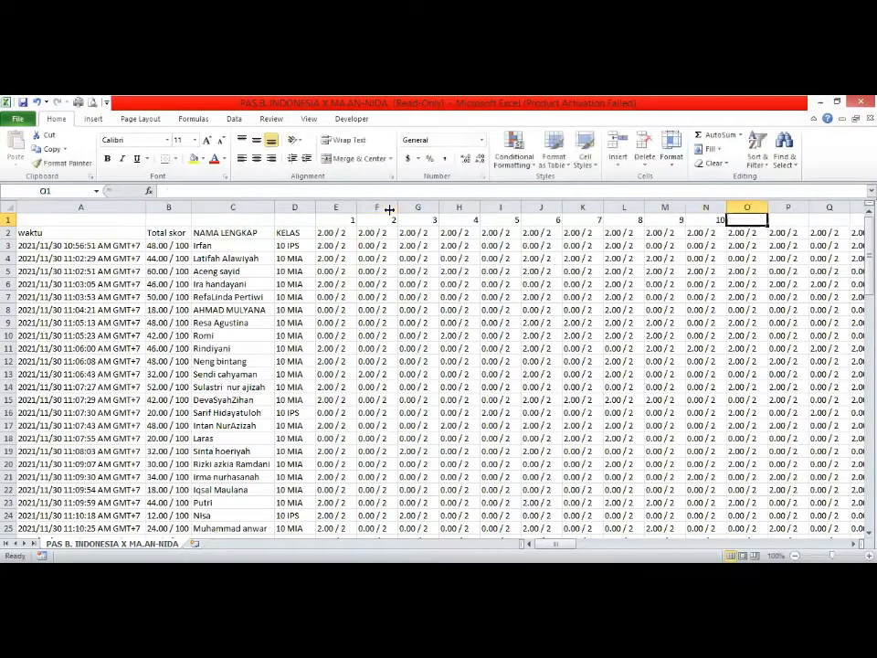
{"action": "type", "text": "11"}
{"action": "key", "text": "Tab"}
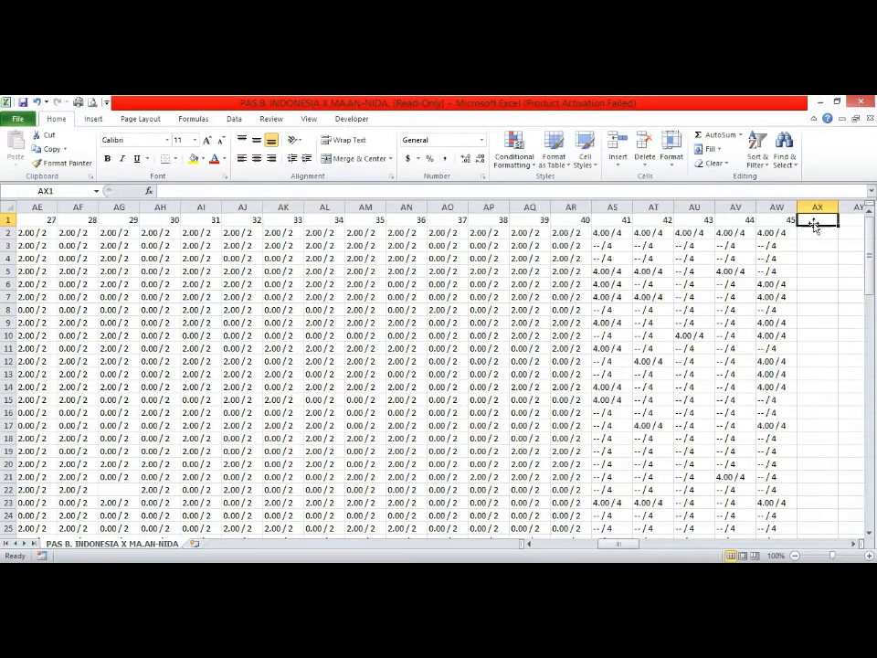
Fill the header cells A2 through AW2 with yellow
{"action": "left_click", "coordinate": [781, 232]}
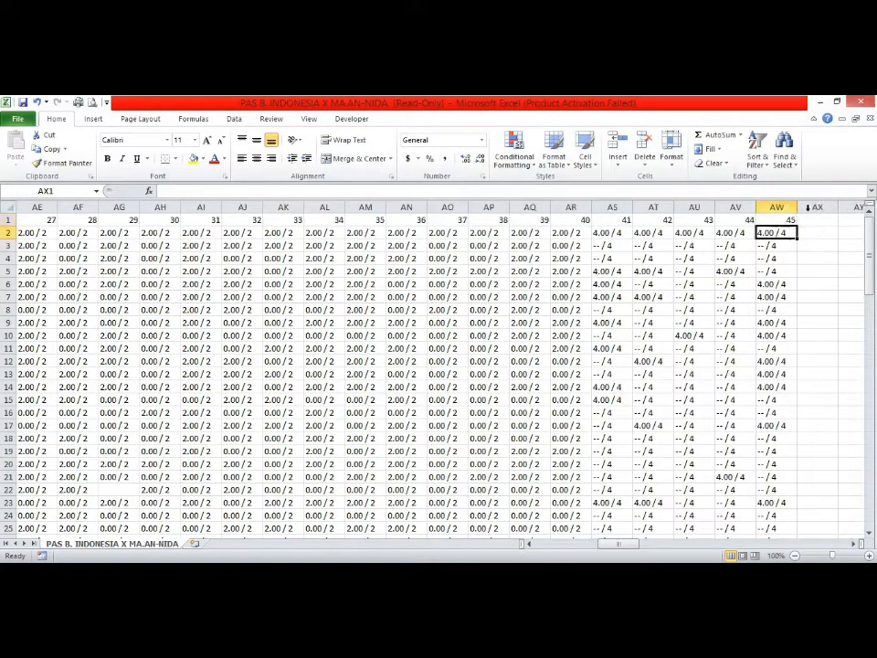
{"action": "key", "text": "shift+Left"}
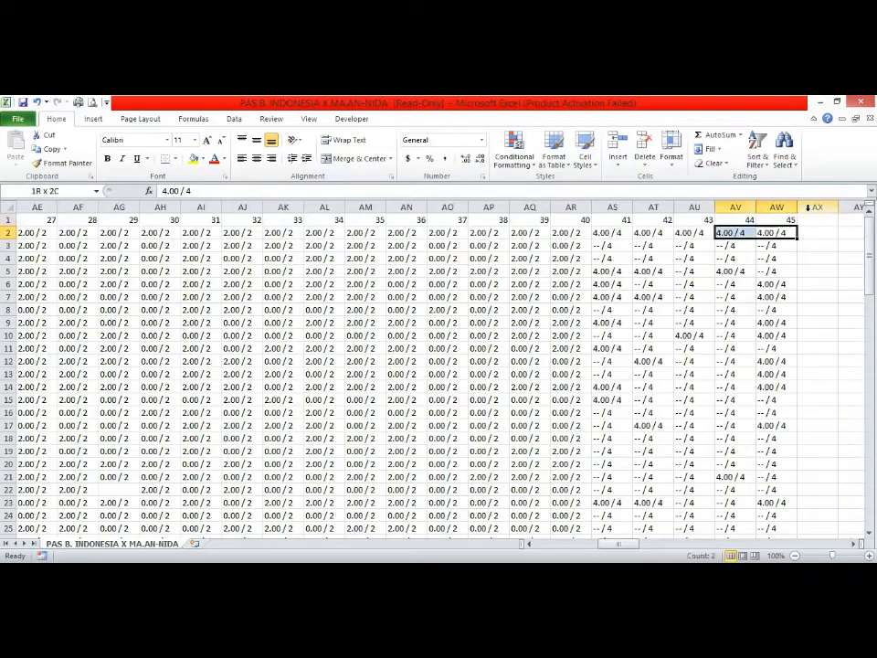
{"action": "key", "text": "shift+Left"}
{"action": "key", "text": "shift+Left"}
{"action": "key", "text": "shift+Left"}
{"action": "key", "text": "shift+Left"}
{"action": "key", "text": "shift+Left"}
{"action": "key", "text": "shift+Left"}
{"action": "key", "text": "shift+Left"}
{"action": "key", "text": "shift+Left"}
{"action": "key", "text": "shift+Left"}
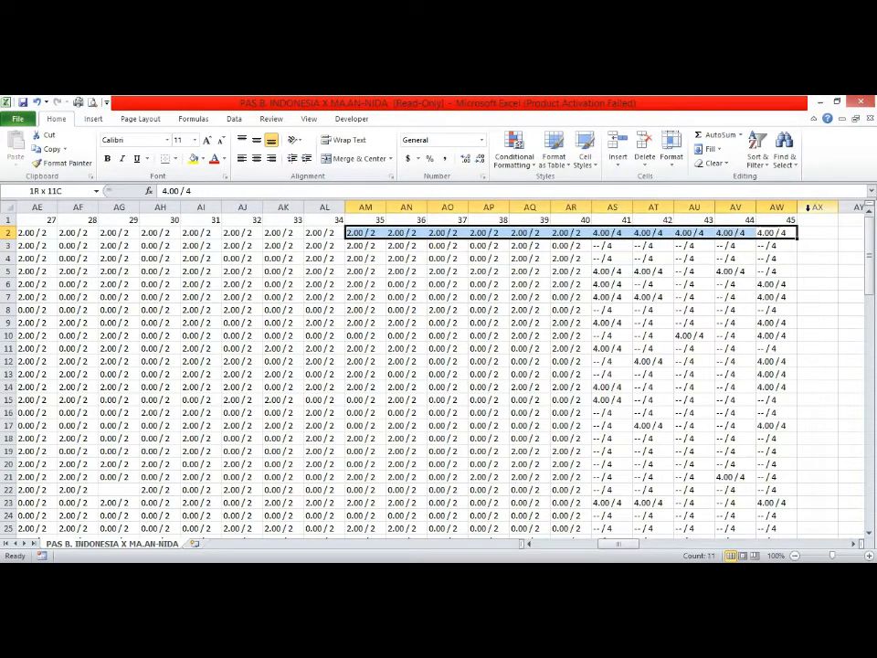
{"action": "key", "text": "shift+Left"}
{"action": "key", "text": "shift+Left"}
{"action": "key", "text": "shift+Left"}
{"action": "key", "text": "shift+Left"}
{"action": "key", "text": "shift+Left"}
{"action": "key", "text": "shift+Left"}
{"action": "key", "text": "shift+Left"}
{"action": "key", "text": "shift+Left"}
{"action": "key", "text": "shift+Left"}
{"action": "key", "text": "shift+Left"}
{"action": "key", "text": "shift+Left"}
{"action": "key", "text": "shift+Left"}
{"action": "key", "text": "shift+Left"}
{"action": "key", "text": "shift+Left"}
{"action": "key", "text": "shift+Left"}
{"action": "key", "text": "shift+Left"}
{"action": "key", "text": "shift+Left"}
{"action": "key", "text": "shift+Left"}
{"action": "key", "text": "shift+Left"}
{"action": "key", "text": "shift+Left"}
{"action": "key", "text": "shift+Left"}
{"action": "key", "text": "shift+Left"}
{"action": "key", "text": "shift+Left"}
{"action": "key", "text": "shift+Left"}
{"action": "key", "text": "shift+Left"}
{"action": "key", "text": "shift+Left"}
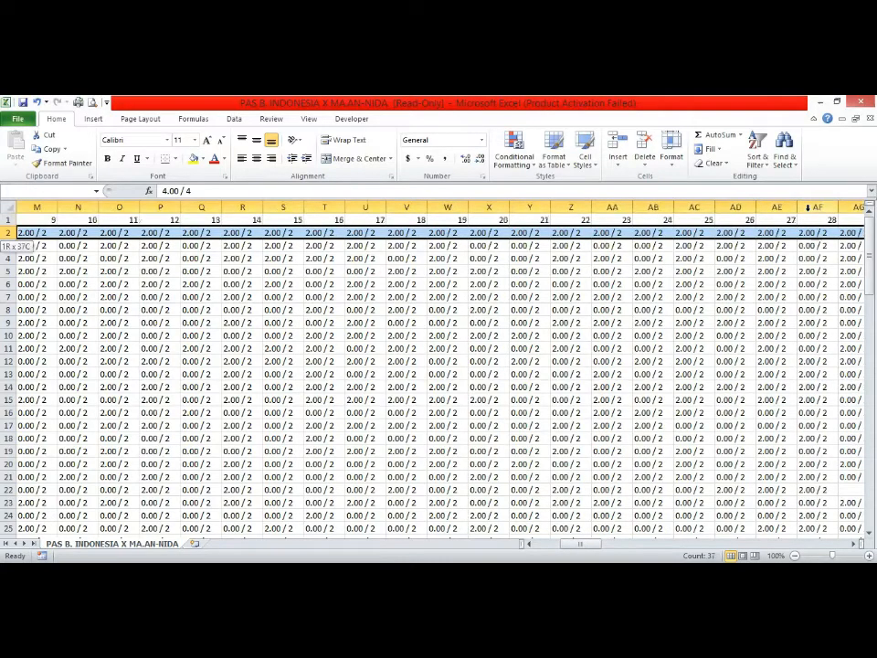
{"action": "key", "text": "shift+Left"}
{"action": "key", "text": "shift+Left"}
{"action": "key", "text": "shift+Left"}
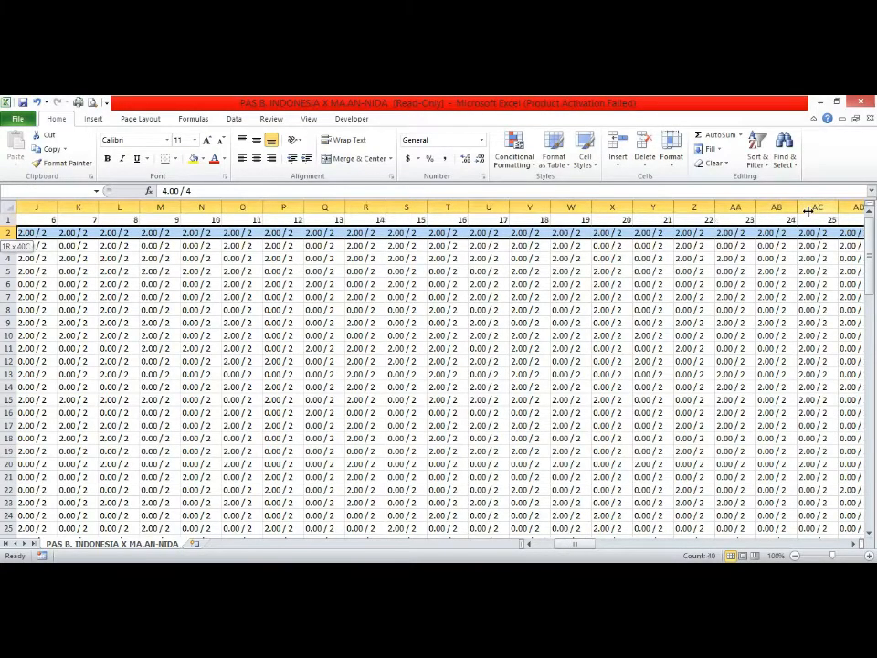
{"action": "key", "text": "shift+Left"}
{"action": "key", "text": "shift+Left"}
{"action": "key", "text": "shift+Left"}
{"action": "key", "text": "shift+Left"}
{"action": "key", "text": "shift+Left"}
{"action": "key", "text": "shift+Left"}
{"action": "key", "text": "shift+Left"}
{"action": "key", "text": "shift+Left"}
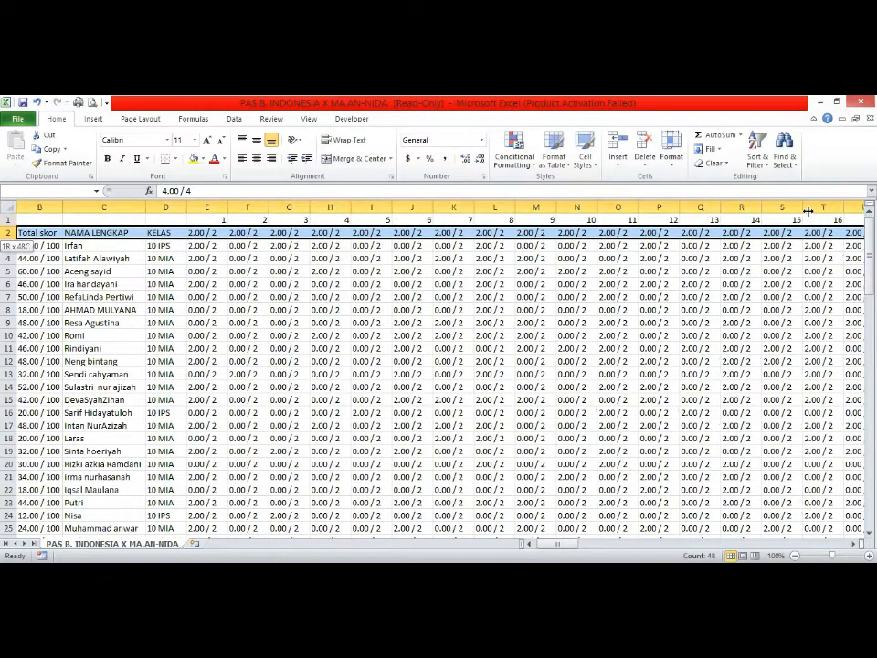
{"action": "key", "text": "shift+Left"}
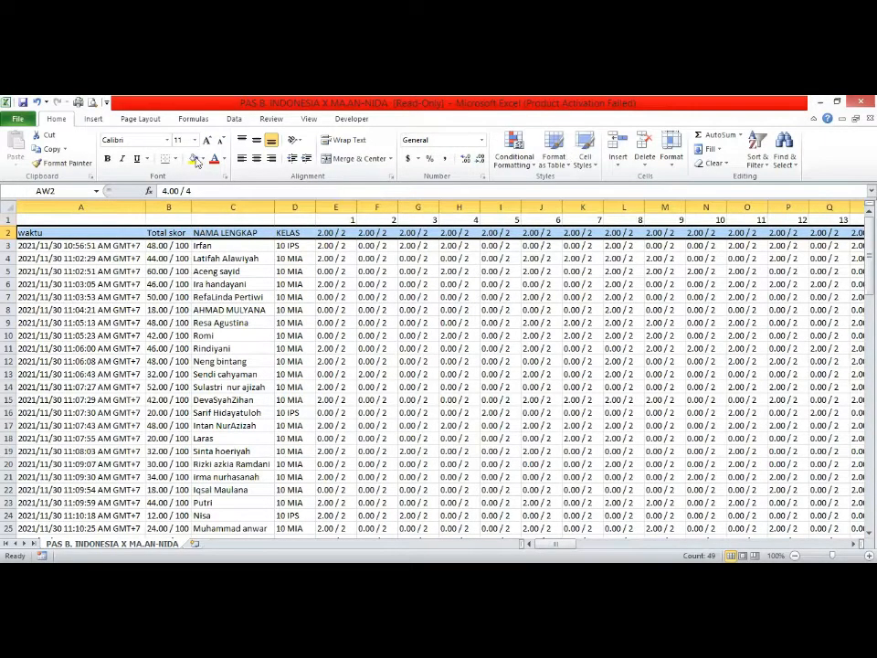
{"action": "left_click", "coordinate": [196, 161]}
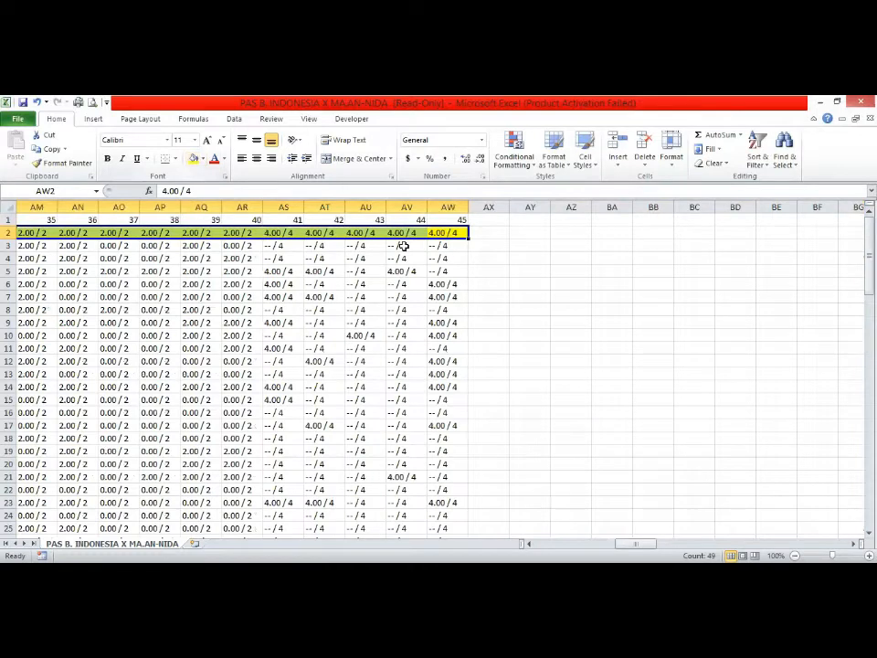
Copy the question numbers 1 through 45 from E1:AW1 and paste them into row 2 starting at AX2
{"action": "left_click", "coordinate": [462, 219]}
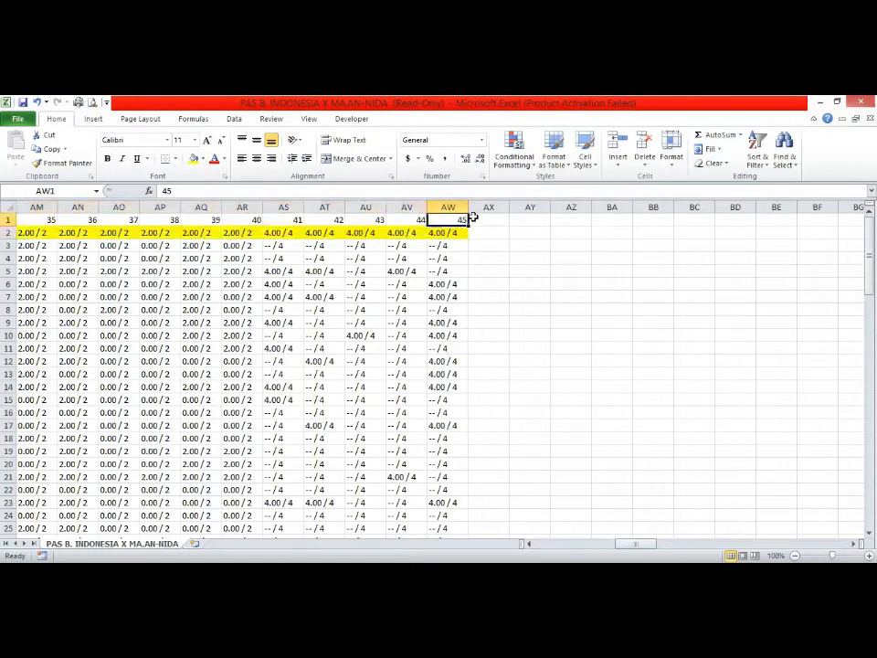
{"action": "key", "text": "shift+Left"}
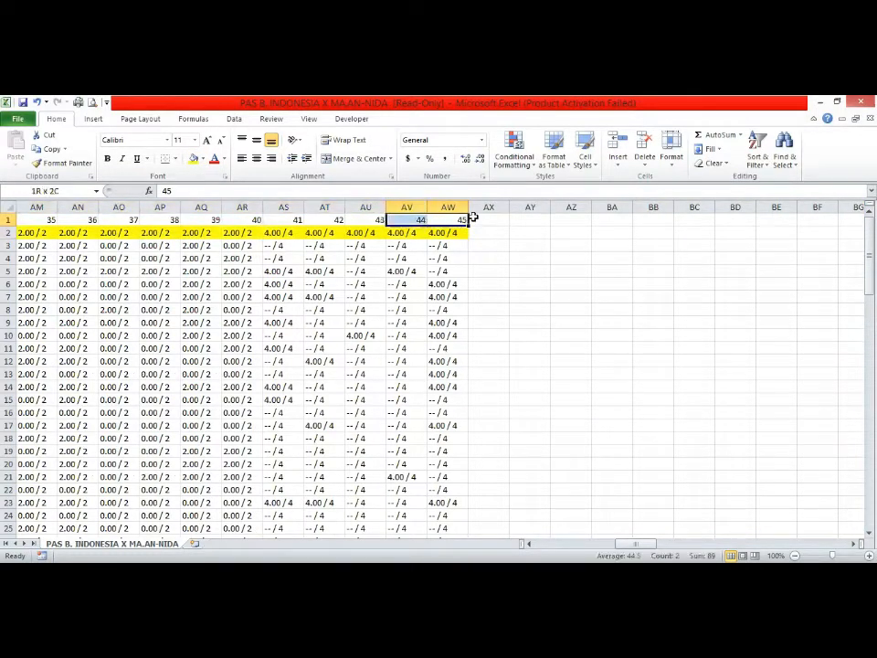
{"action": "key", "text": "shift+Left"}
{"action": "key", "text": "shift+Left"}
{"action": "key", "text": "shift+Left"}
{"action": "key", "text": "shift+Left"}
{"action": "key", "text": "shift+Left"}
{"action": "key", "text": "shift+Left"}
{"action": "key", "text": "shift+Left"}
{"action": "key", "text": "shift+Left"}
{"action": "key", "text": "shift+Left"}
{"action": "key", "text": "shift+Left"}
{"action": "key", "text": "shift+Left"}
{"action": "key", "text": "shift+Left"}
{"action": "key", "text": "shift+Left"}
{"action": "key", "text": "shift+Left"}
{"action": "key", "text": "shift+Left"}
{"action": "key", "text": "shift+Left"}
{"action": "key", "text": "shift+Left"}
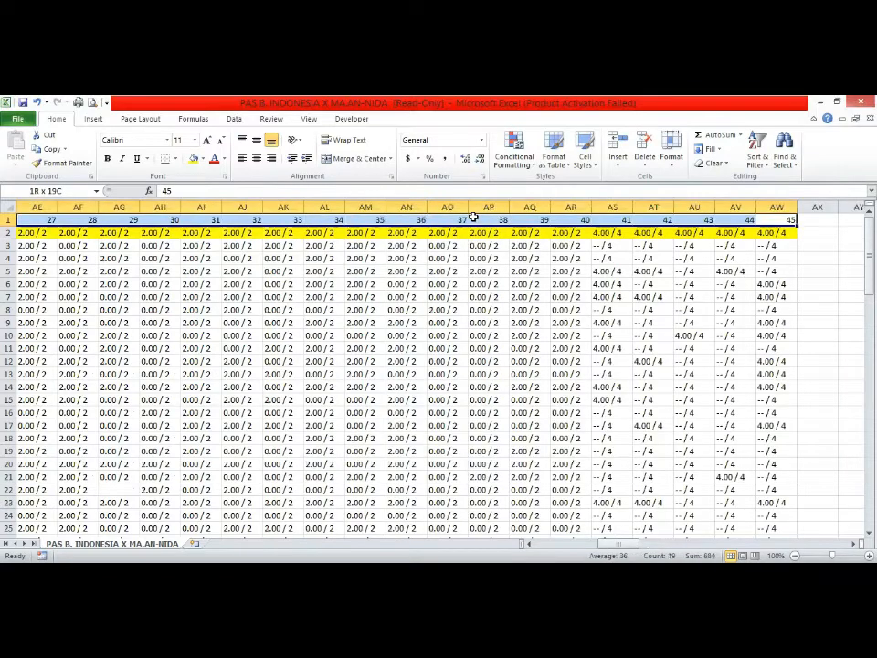
{"action": "key", "text": "shift+Left"}
{"action": "key", "text": "shift+Left"}
{"action": "key", "text": "shift+Left"}
{"action": "key", "text": "shift+Left"}
{"action": "key", "text": "shift+Left"}
{"action": "key", "text": "shift+Left"}
{"action": "key", "text": "shift+Left"}
{"action": "key", "text": "shift+Left"}
{"action": "key", "text": "shift+Left"}
{"action": "key", "text": "shift+Left"}
{"action": "key", "text": "shift+Left"}
{"action": "key", "text": "shift+Left"}
{"action": "key", "text": "shift+Left"}
{"action": "key", "text": "shift+Left"}
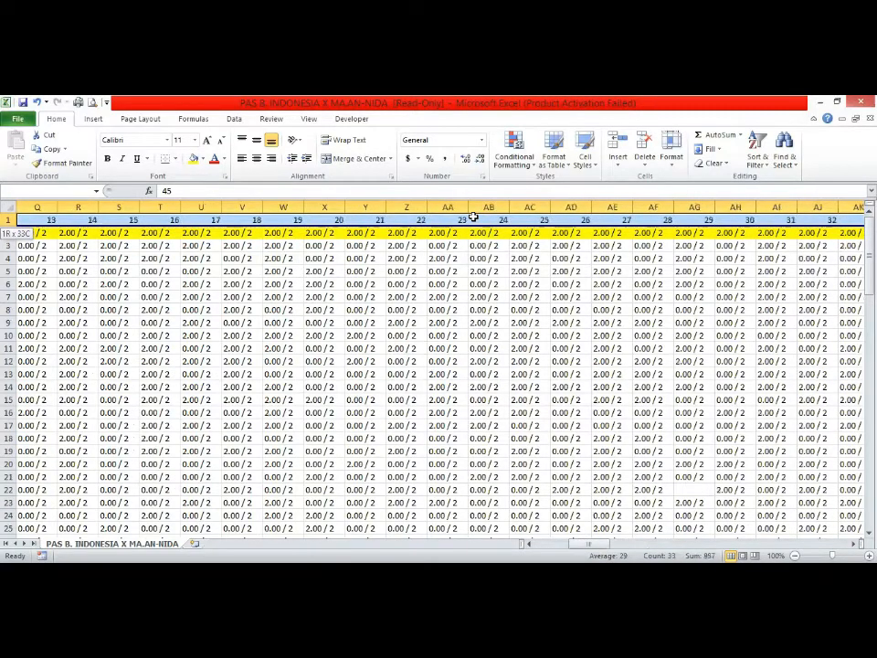
{"action": "key", "text": "shift+Left"}
{"action": "key", "text": "shift+Left"}
{"action": "key", "text": "shift+Left"}
{"action": "key", "text": "shift+Left"}
{"action": "key", "text": "shift+Left"}
{"action": "key", "text": "shift+Left"}
{"action": "key", "text": "shift+Left"}
{"action": "key", "text": "shift+Left"}
{"action": "key", "text": "shift+Left"}
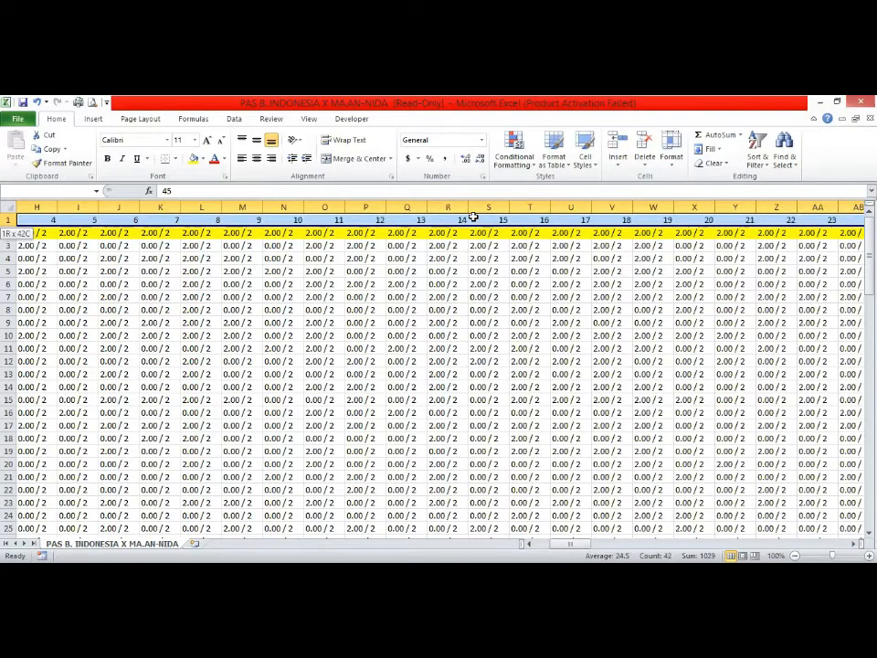
{"action": "key", "text": "shift+Left"}
{"action": "key", "text": "shift+Left"}
{"action": "key", "text": "shift+Left"}
{"action": "key", "text": "ctrl+c"}
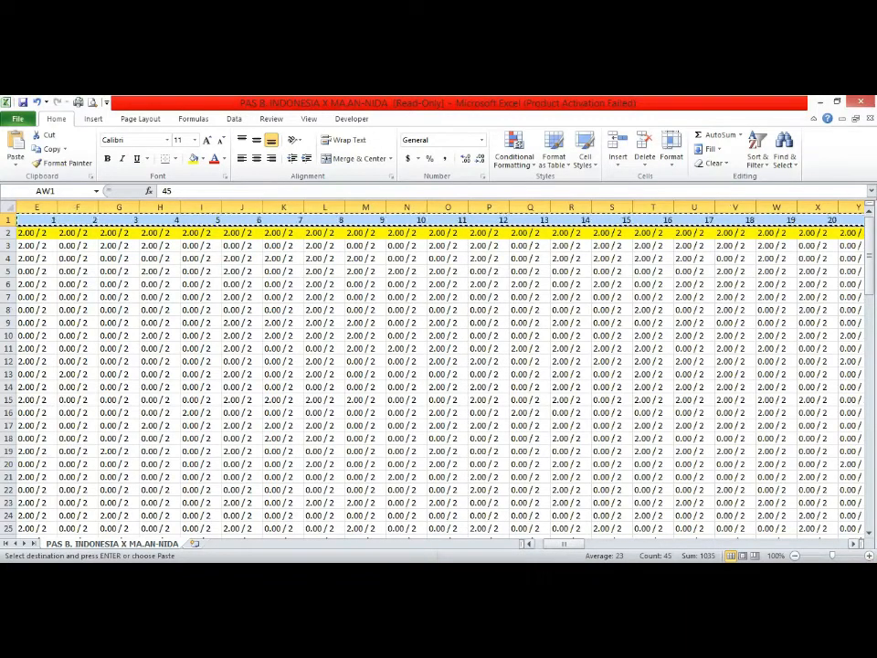
{"action": "scroll", "coordinate": [438, 374], "scroll_direction": "right", "scroll_amount": 3}
{"action": "scroll", "coordinate": [614, 236], "scroll_direction": "right", "scroll_amount": 6}
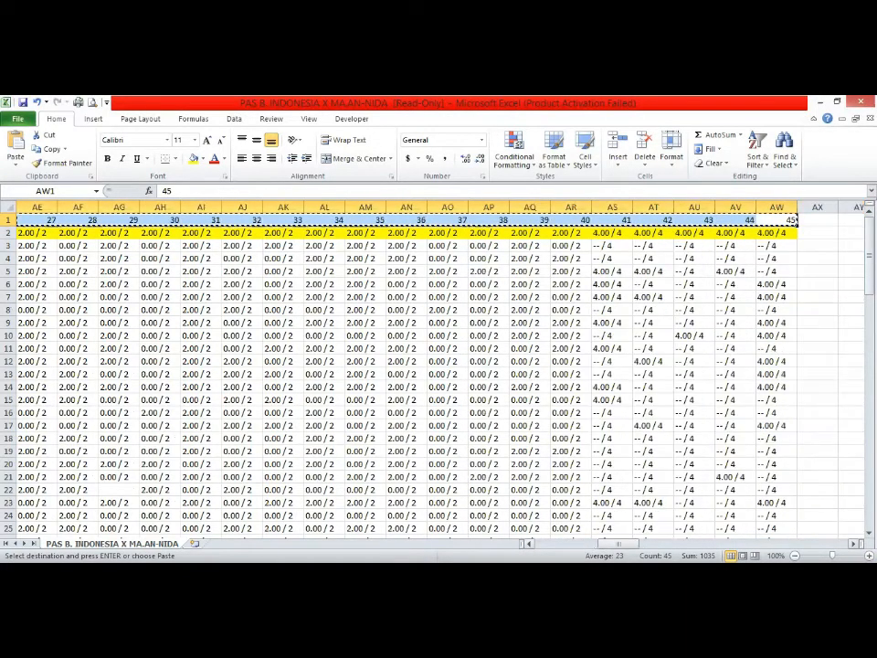
{"action": "scroll", "coordinate": [614, 236], "scroll_direction": "right", "scroll_amount": 2}
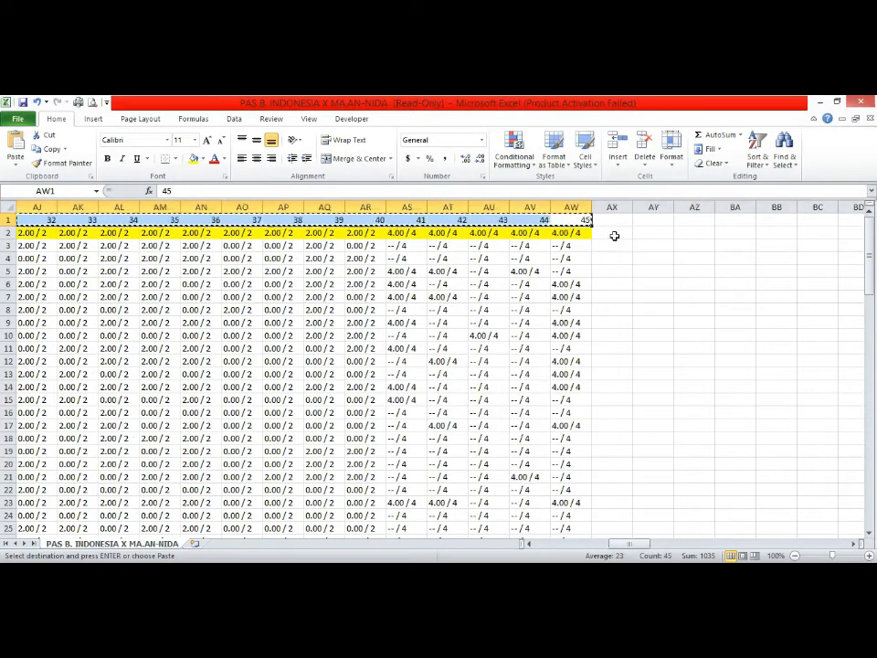
{"action": "left_click", "coordinate": [613, 236]}
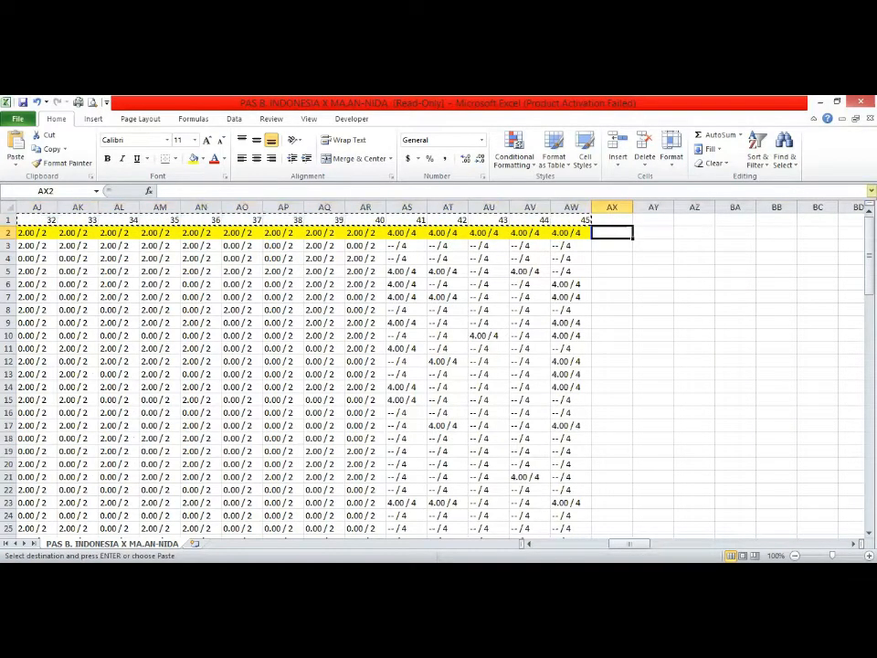
{"action": "key", "text": "ctrl+v"}
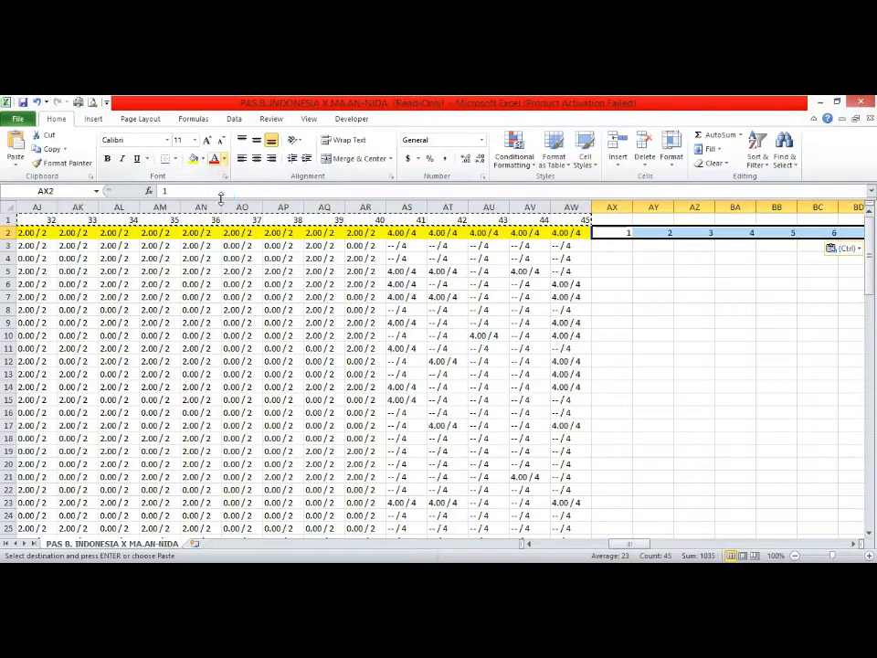
Fill the pasted question numbers from AX2 onward with orange
{"action": "left_click", "coordinate": [217, 159]}
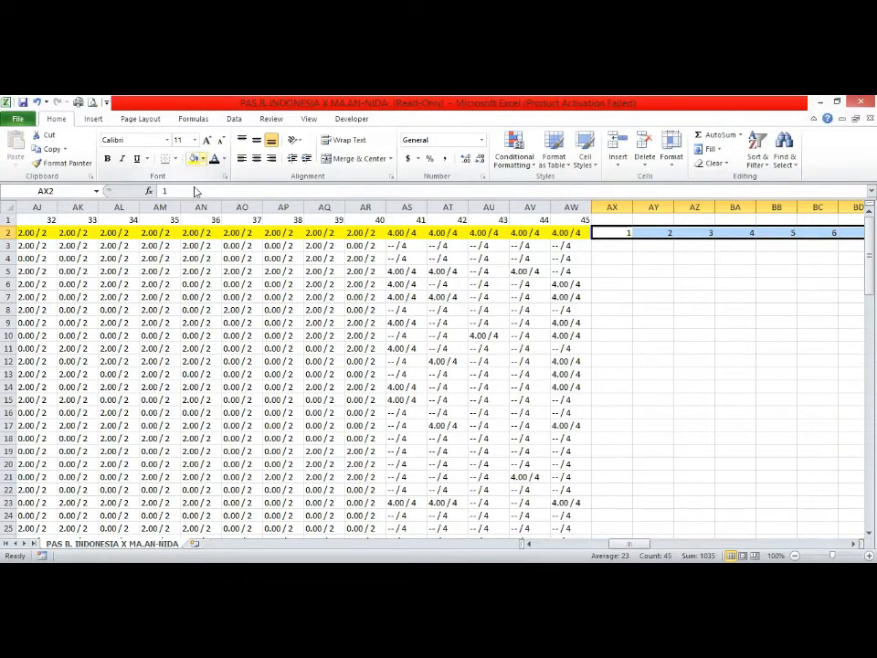
{"action": "left_click", "coordinate": [203, 159]}
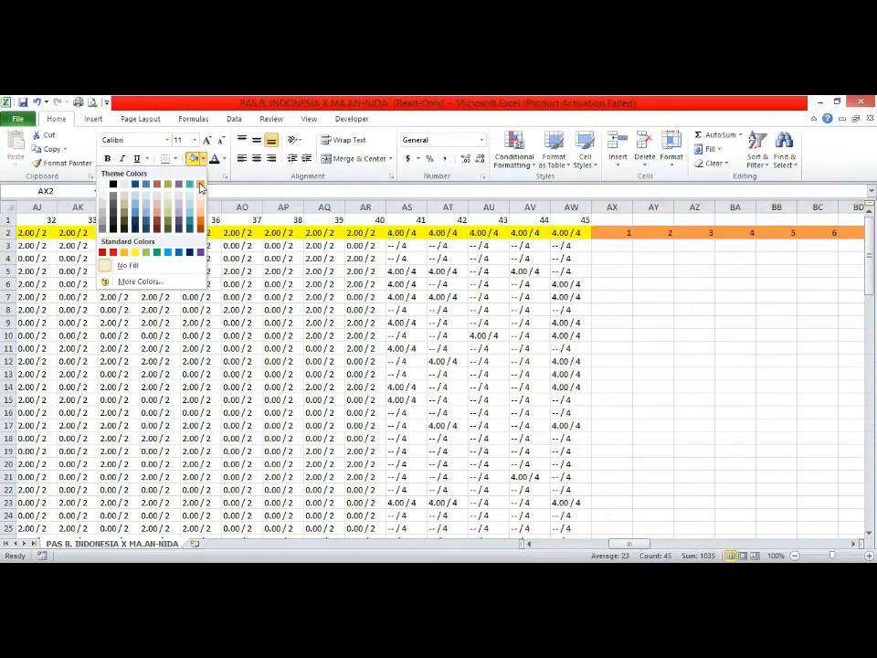
{"action": "left_click", "coordinate": [611, 310]}
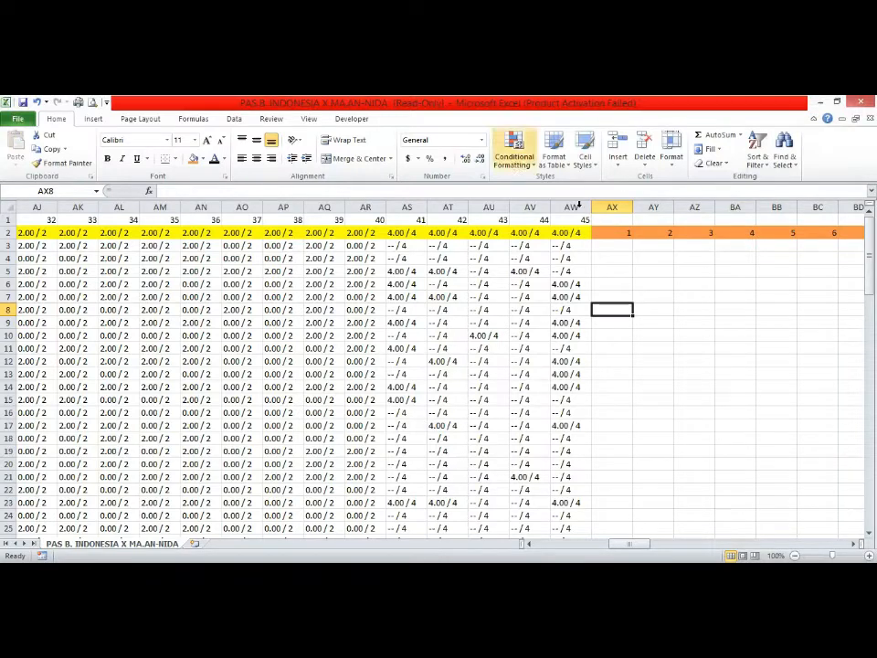
Enter the formula =IF(E2=E3, 2, 0) in AX3 to score the first student's answer to question 1
{"action": "left_click", "coordinate": [621, 245]}
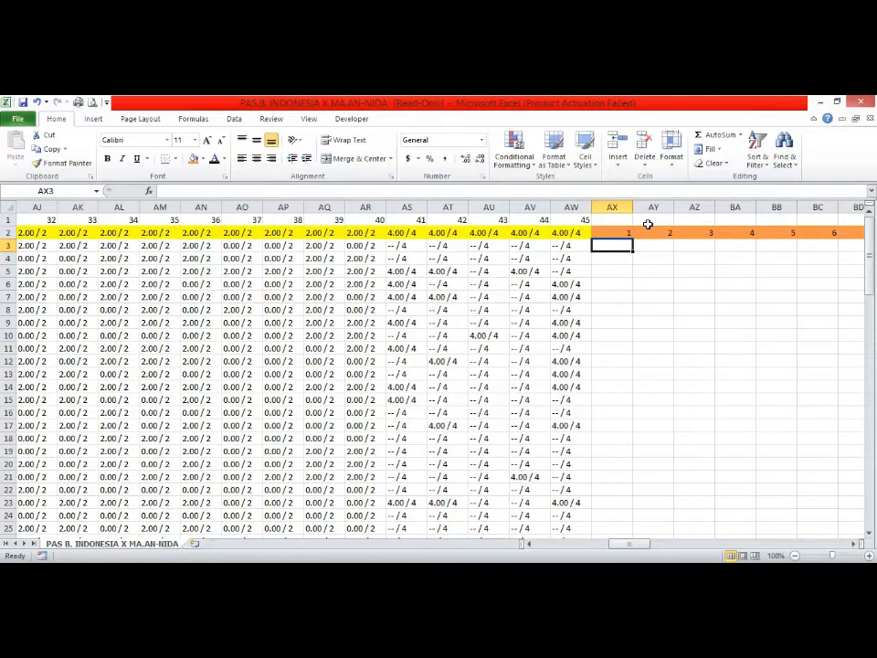
{"action": "type", "text": "="}
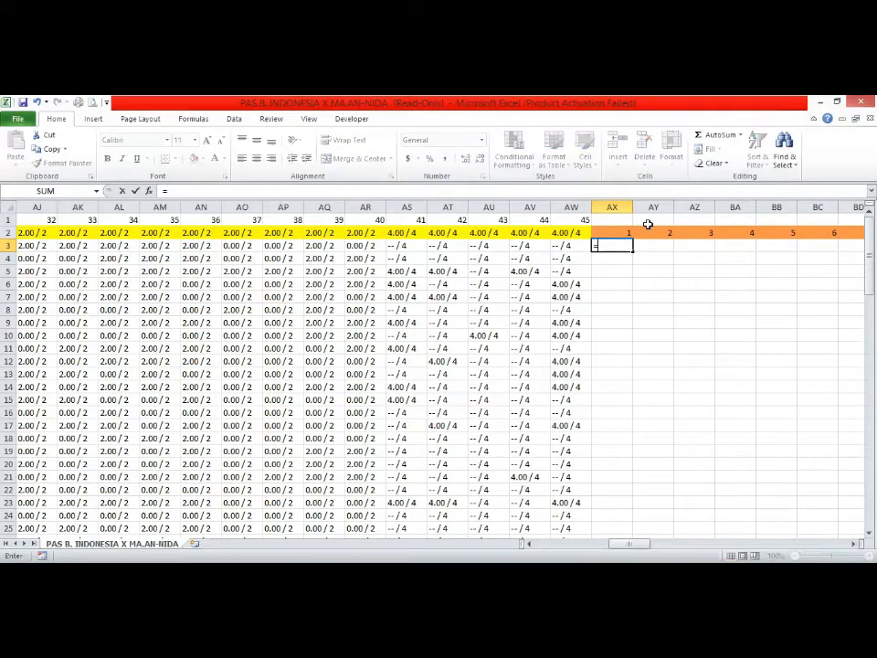
{"action": "type", "text": "if"}
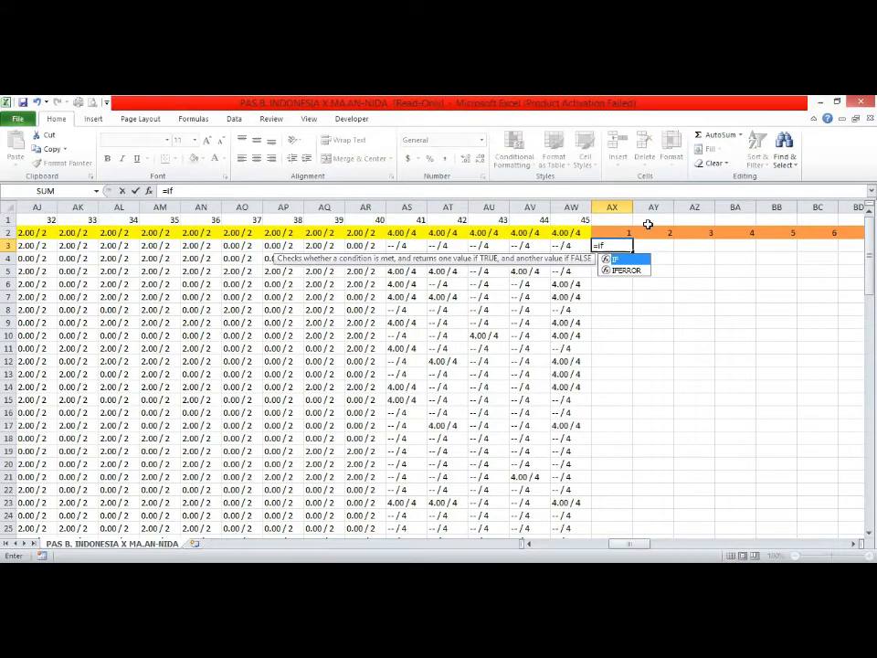
{"action": "type", "text": "("}
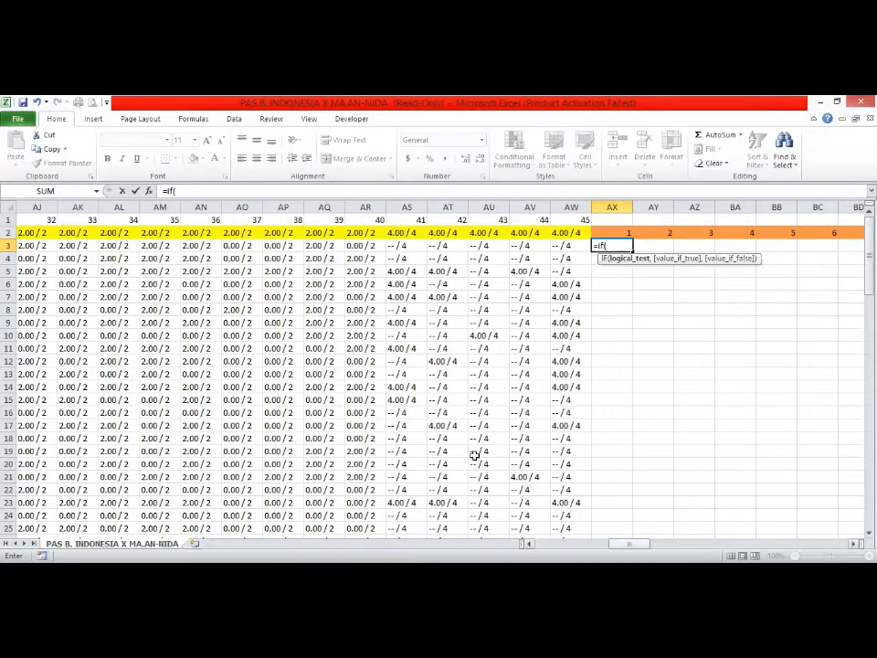
{"action": "left_click_drag", "start_coordinate": [629, 544], "coordinate": [557, 544]}
{"action": "left_click", "coordinate": [202, 234]}
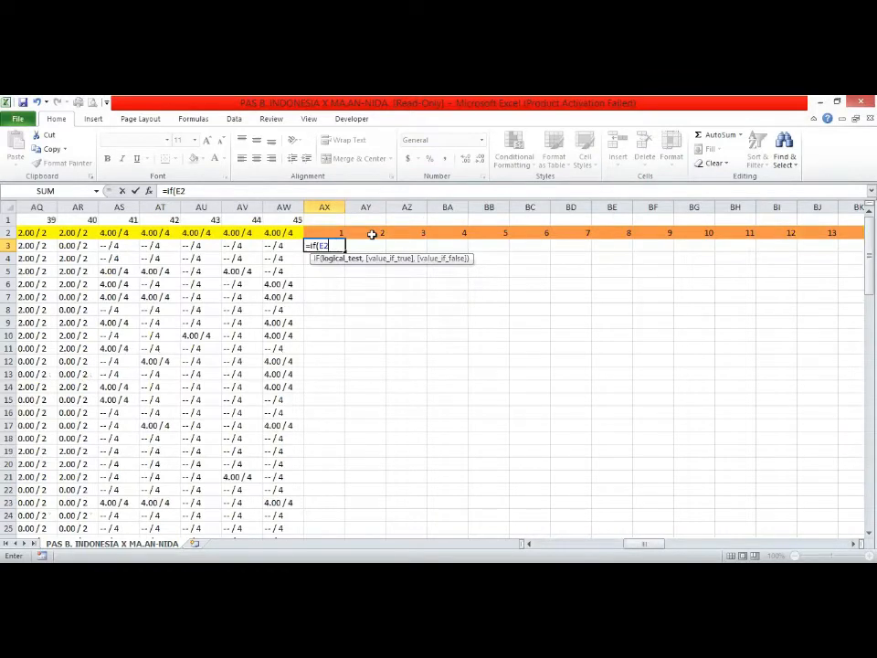
{"action": "type", "text": "="}
{"action": "left_click_drag", "start_coordinate": [644, 544], "coordinate": [643, 544]}
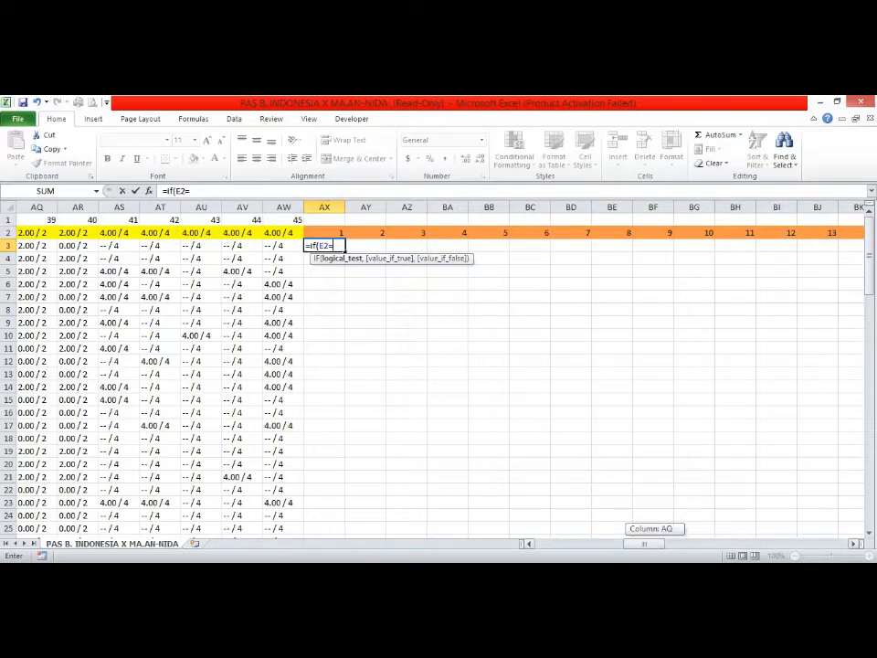
{"action": "left_click_drag", "start_coordinate": [644, 543], "coordinate": [554, 543]}
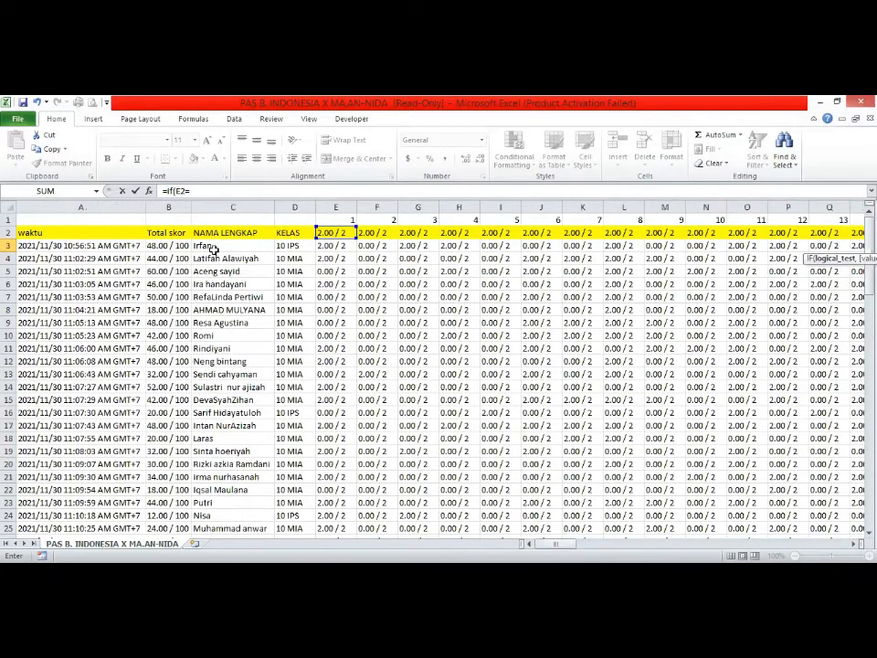
{"action": "left_click", "coordinate": [338, 246]}
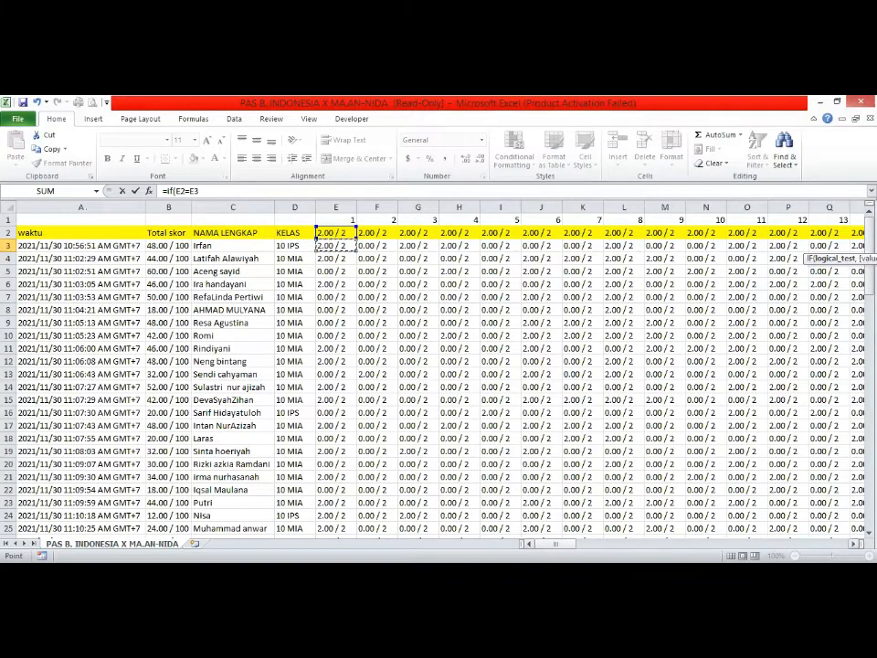
{"action": "left_click_drag", "start_coordinate": [554, 544], "coordinate": [615, 543]}
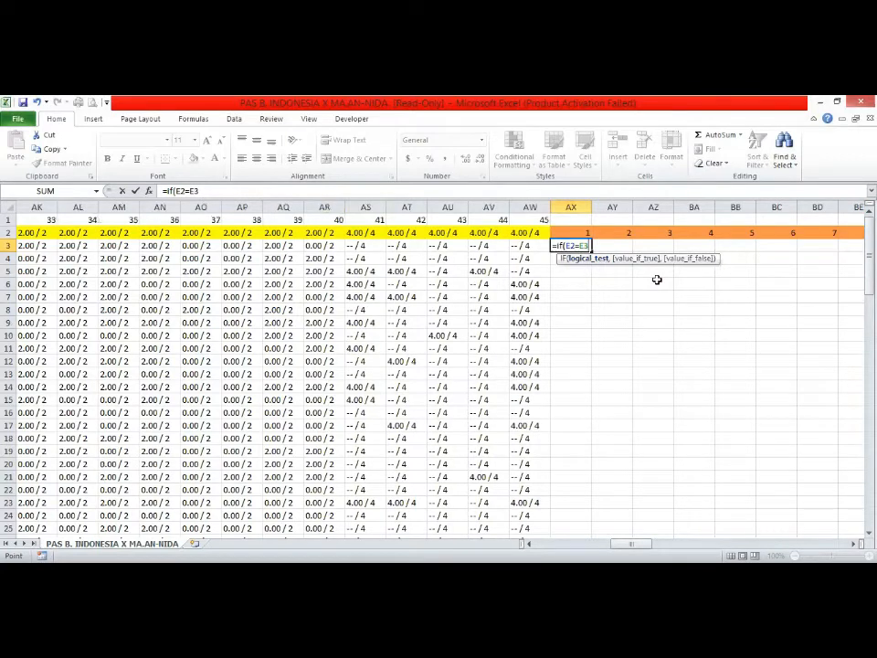
{"action": "type", "text": ","}
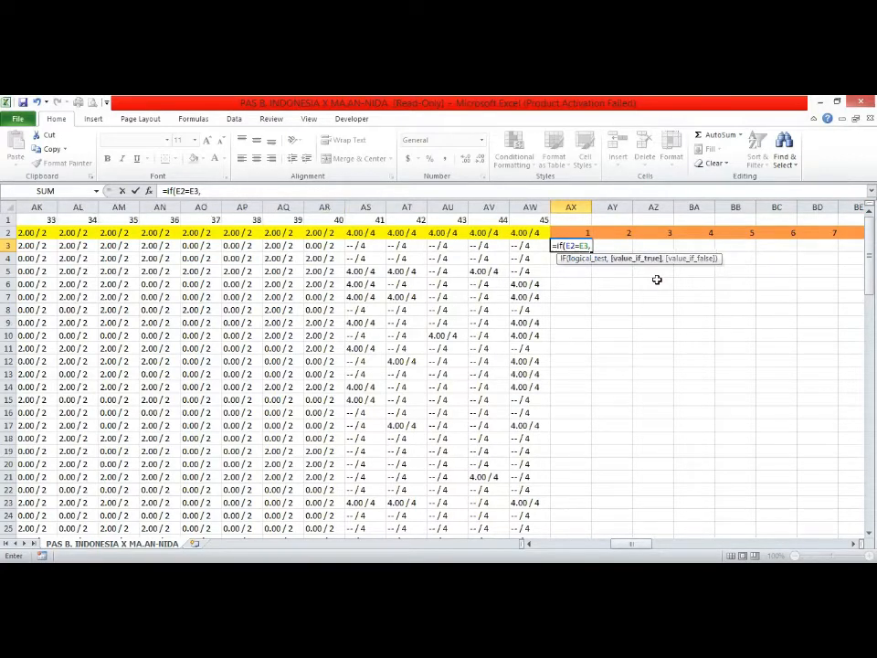
{"action": "type", "text": " 2,"}
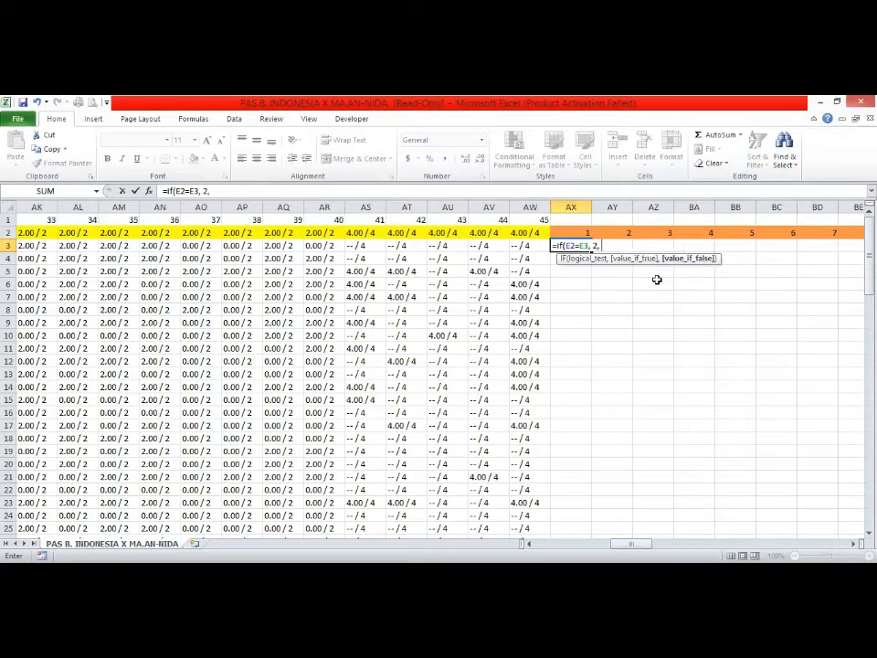
{"action": "type", "text": " 0"}
{"action": "key", "text": "Return"}
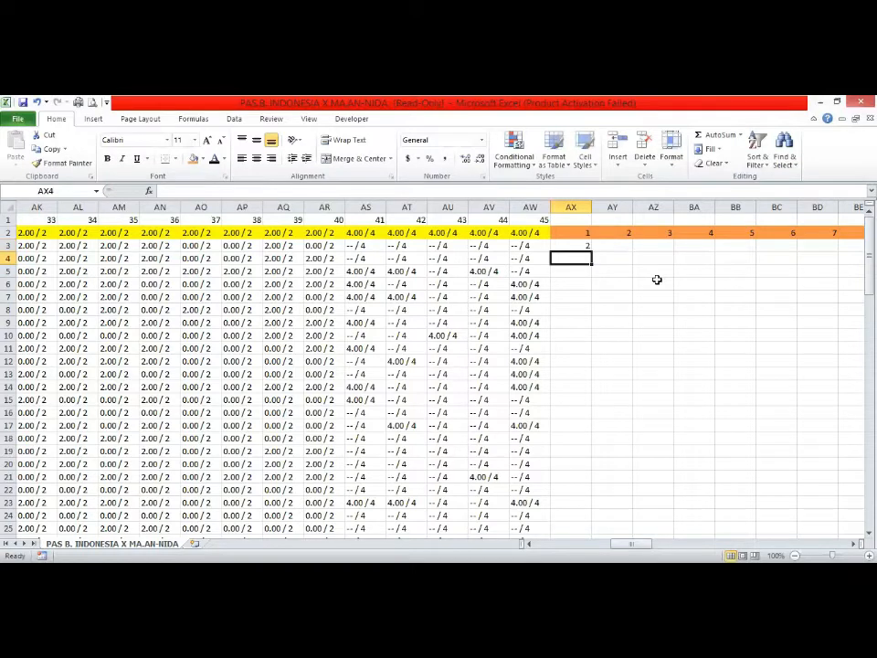
Lock the header row reference in the AX3 formula so it reads =IF(E$2=E3, 2, 0)
{"action": "left_click", "coordinate": [570, 245]}
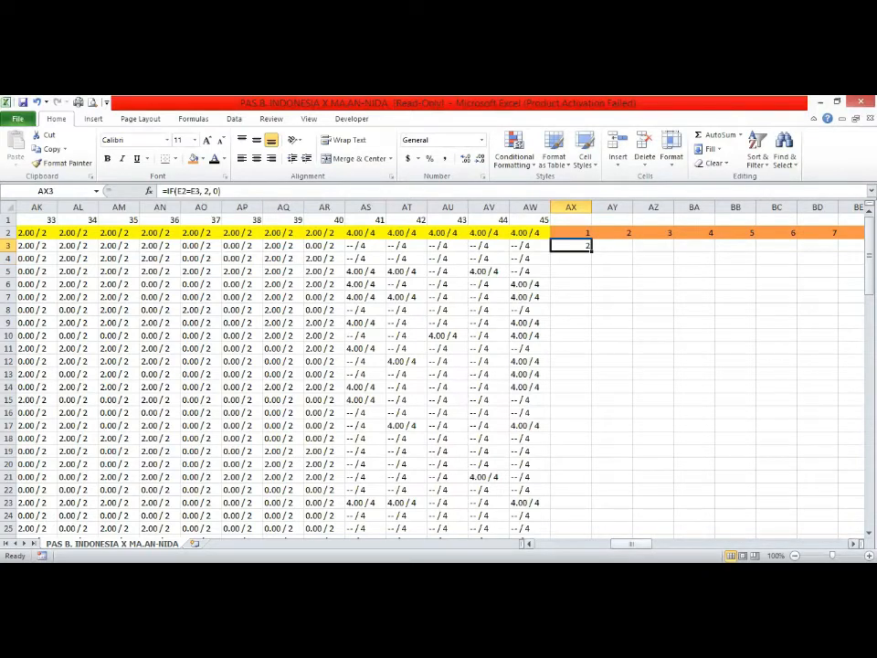
{"action": "left_click_drag", "start_coordinate": [632, 543], "coordinate": [556, 543]}
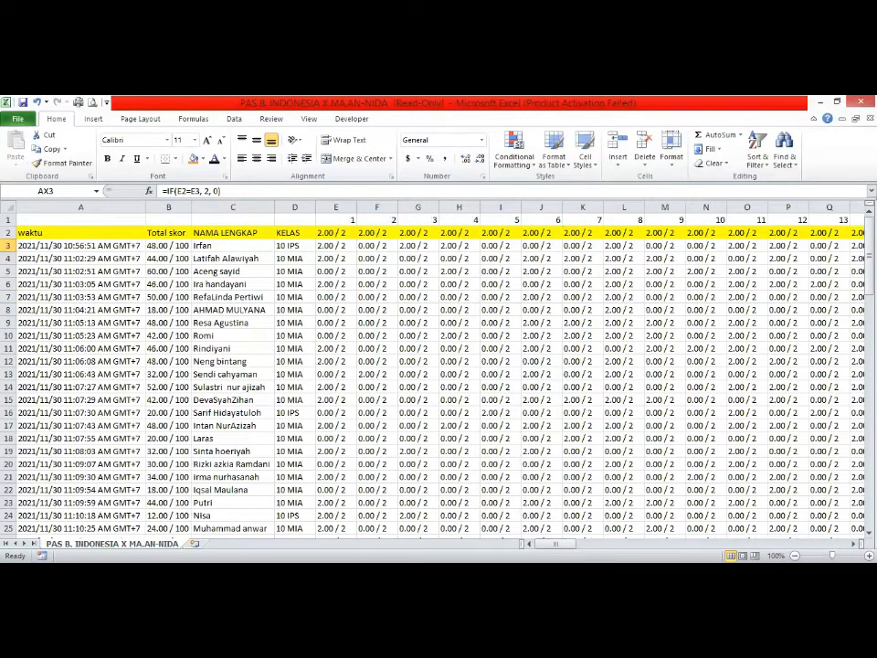
{"action": "key", "text": "ctrl+BackSpace"}
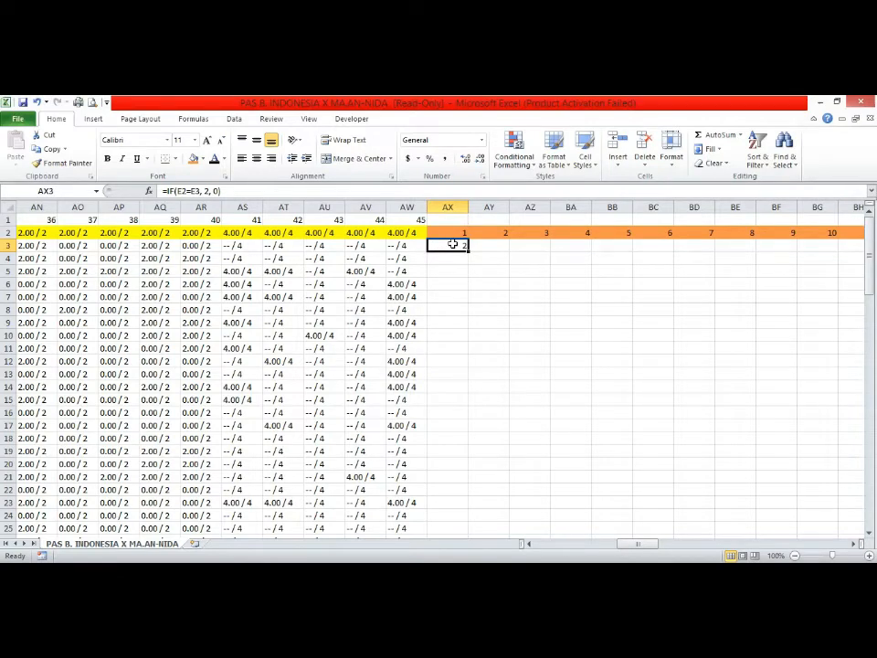
{"action": "double_click", "coordinate": [452, 244]}
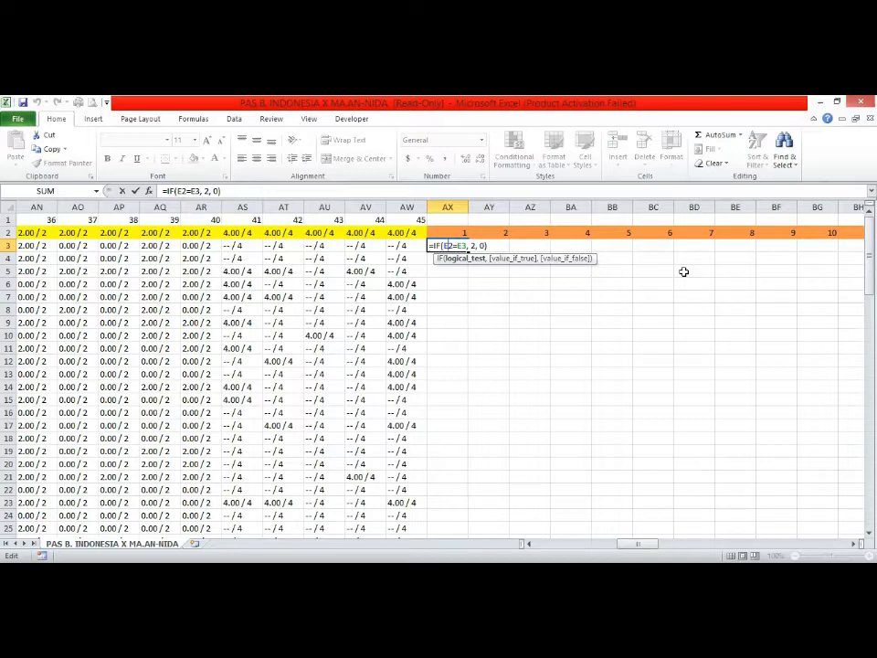
{"action": "type", "text": "$"}
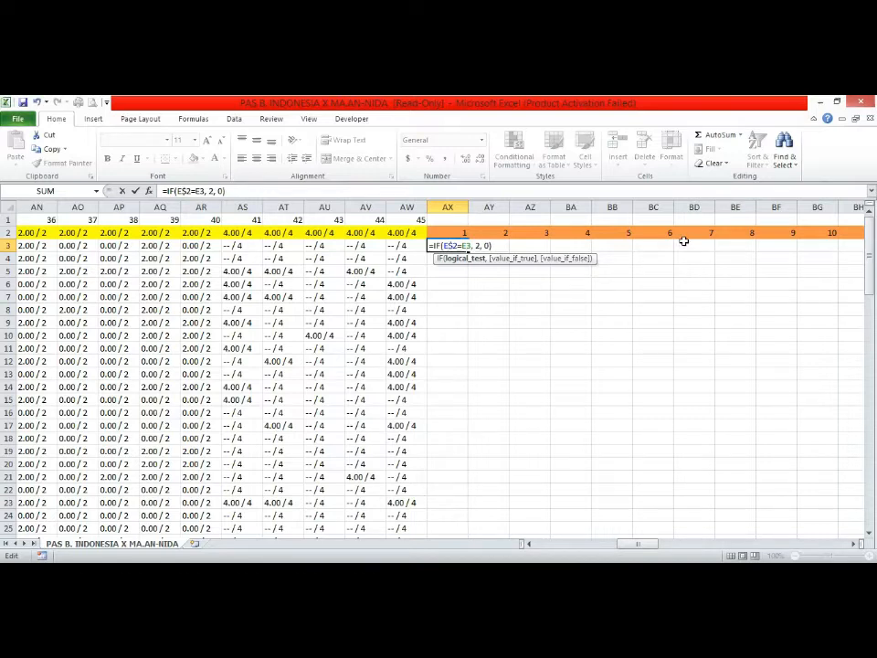
{"action": "key", "text": "Return"}
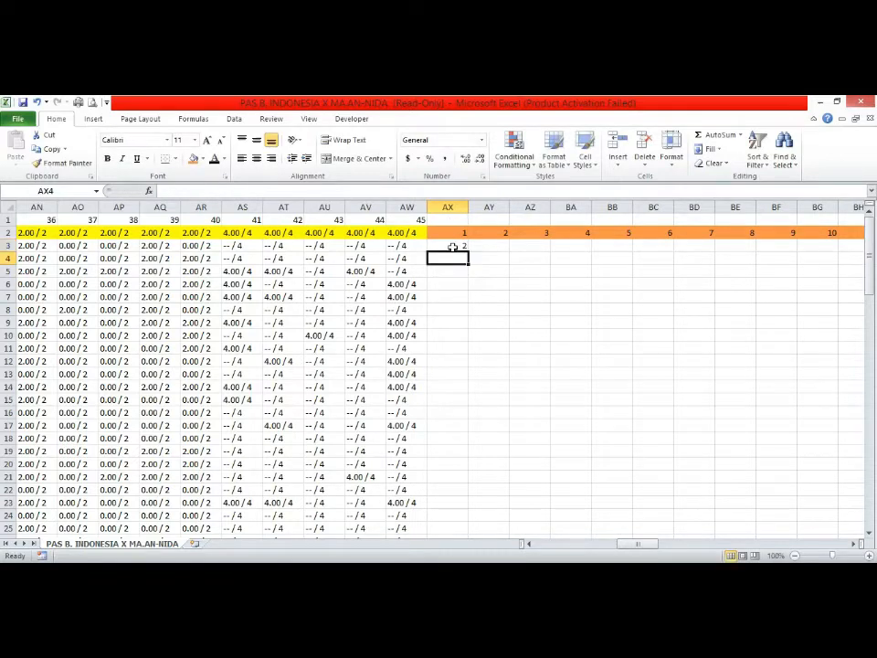
Copy the AX3 scoring formula down column AX for all students and across row 3 through BG3
{"action": "left_click", "coordinate": [454, 246]}
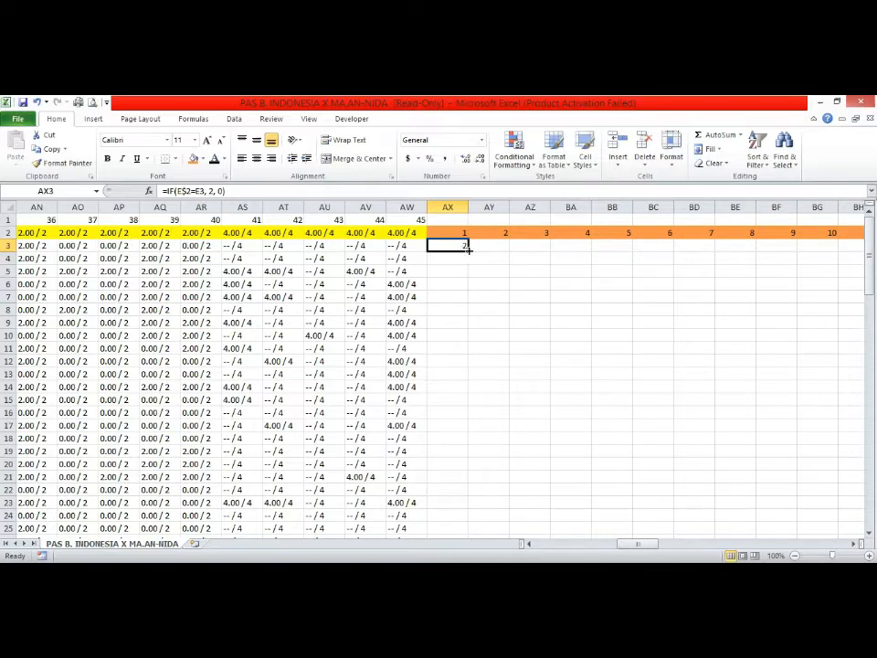
{"action": "double_click", "coordinate": [468, 248]}
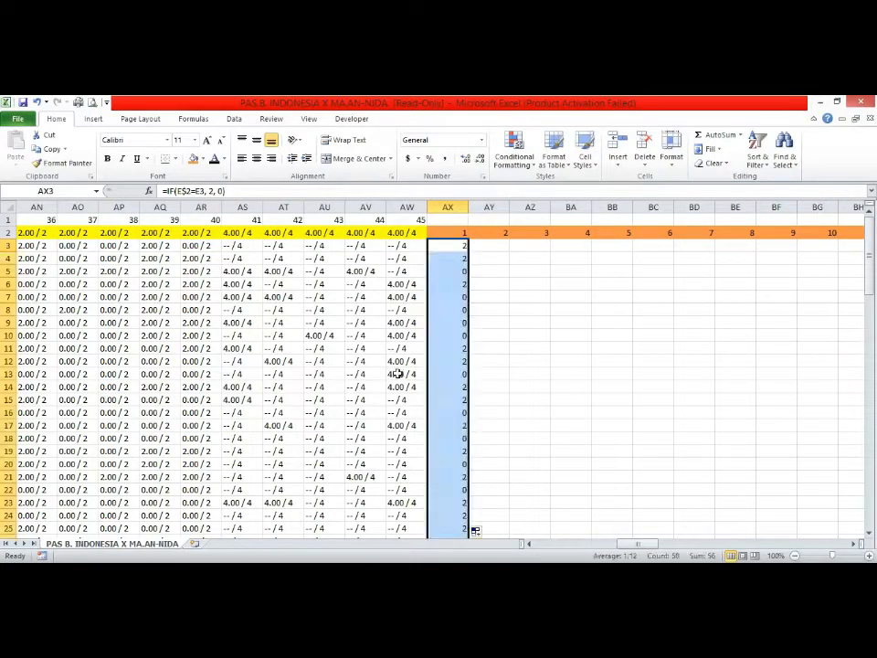
{"action": "left_click", "coordinate": [459, 248]}
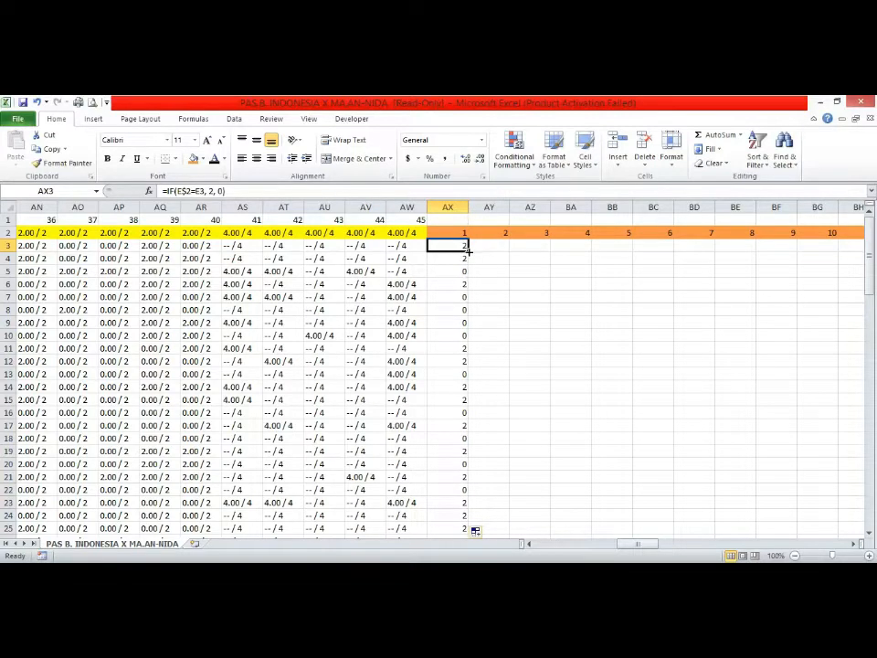
{"action": "double_click", "coordinate": [467, 252]}
{"action": "left_click", "coordinate": [461, 246]}
{"action": "left_click_drag", "start_coordinate": [468, 251], "coordinate": [838, 243]}
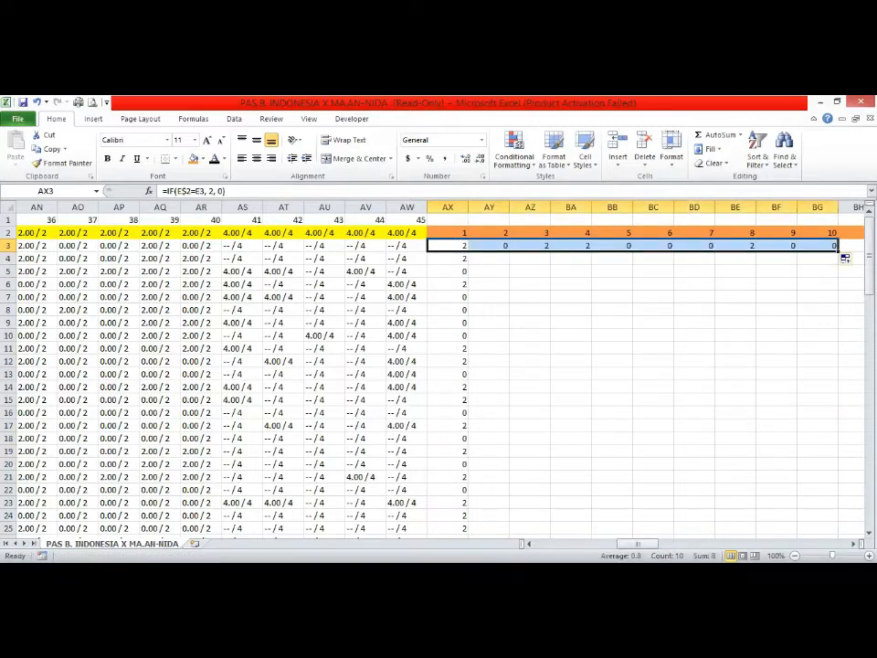
Extend the row 3 scoring formula from BG3 across through CP3, covering questions 11 to 45
{"action": "left_click", "coordinate": [854, 544]}
{"action": "left_click", "coordinate": [854, 545]}
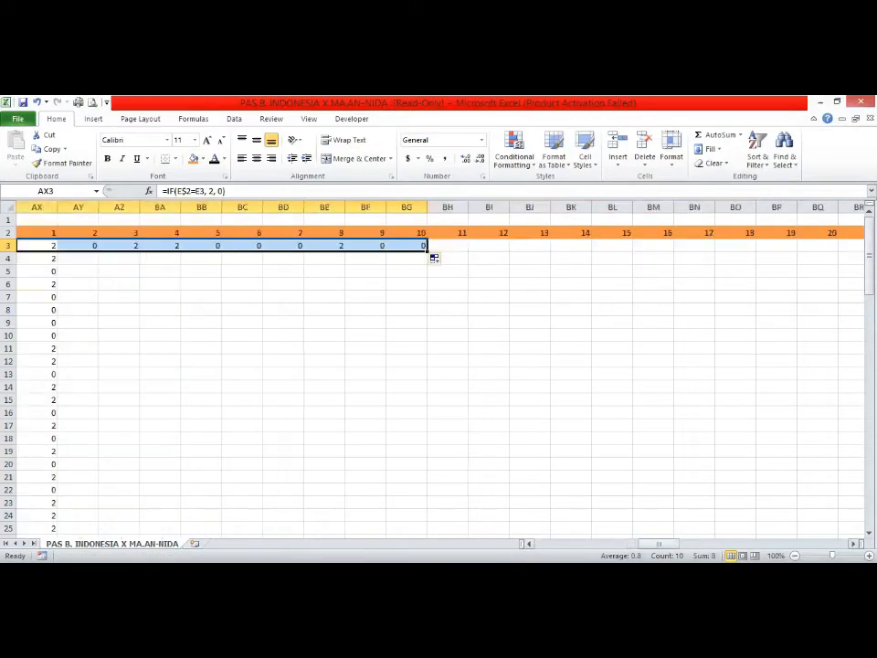
{"action": "left_click", "coordinate": [854, 545]}
{"action": "left_click", "coordinate": [854, 544]}
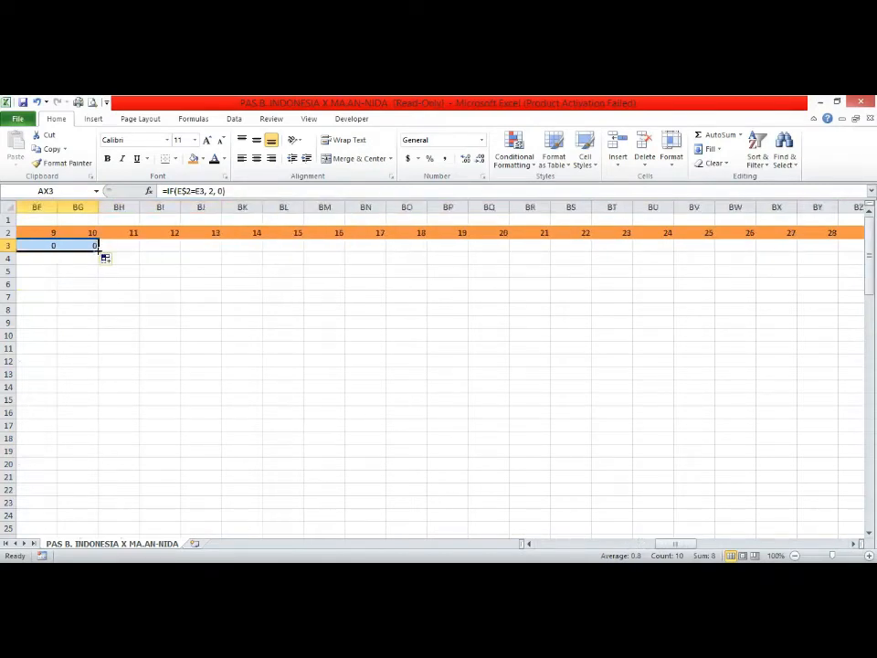
{"action": "left_click_drag", "start_coordinate": [99, 248], "coordinate": [849, 399]}
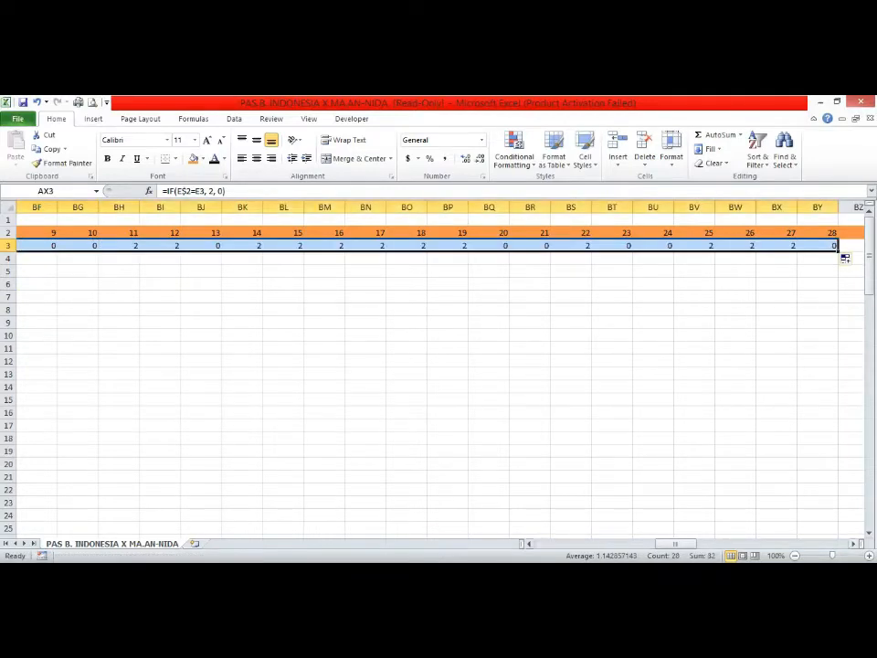
{"action": "left_click", "coordinate": [853, 543]}
{"action": "left_click", "coordinate": [853, 543]}
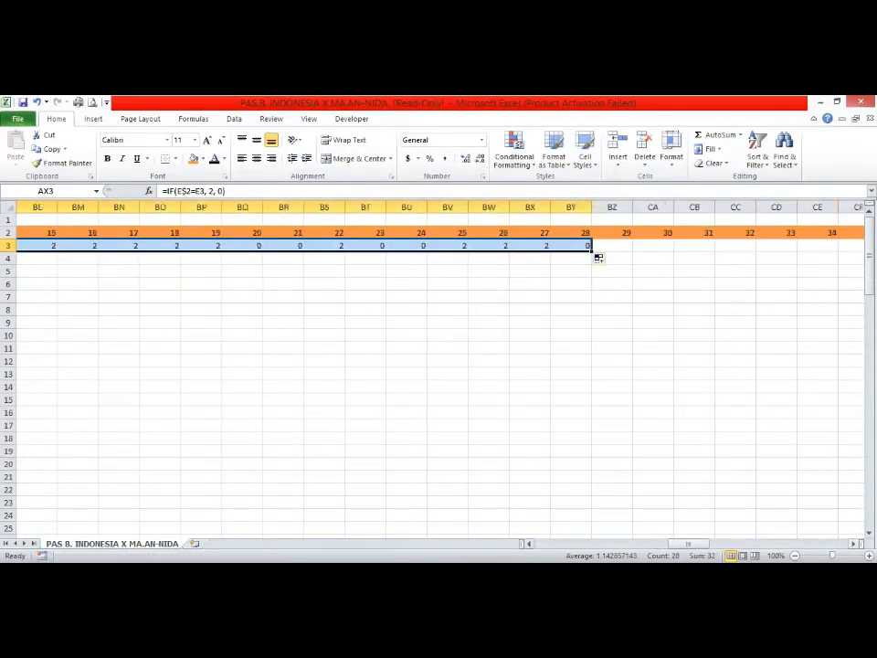
{"action": "left_click", "coordinate": [853, 544]}
{"action": "left_click", "coordinate": [853, 543]}
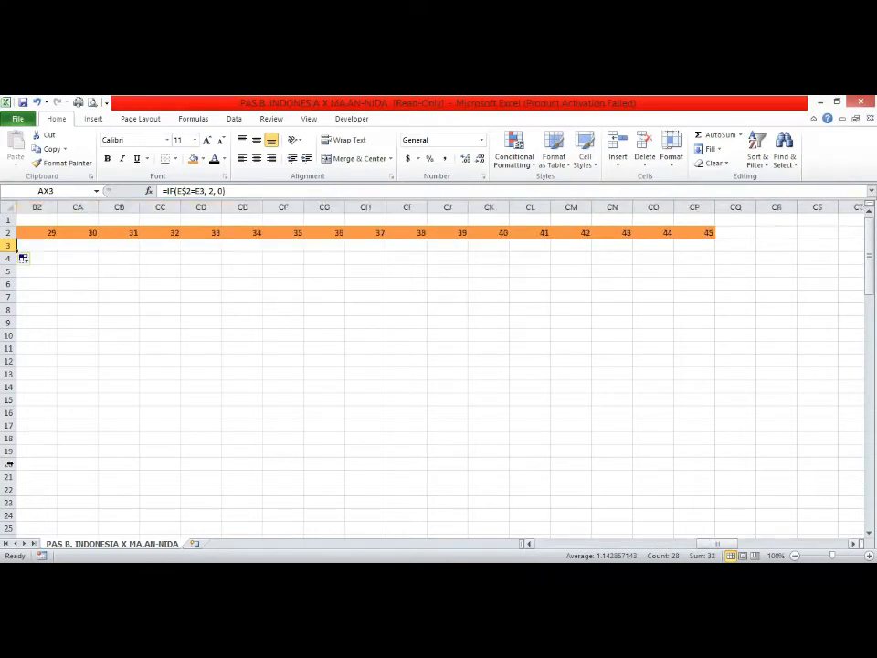
{"action": "left_click", "coordinate": [528, 544]}
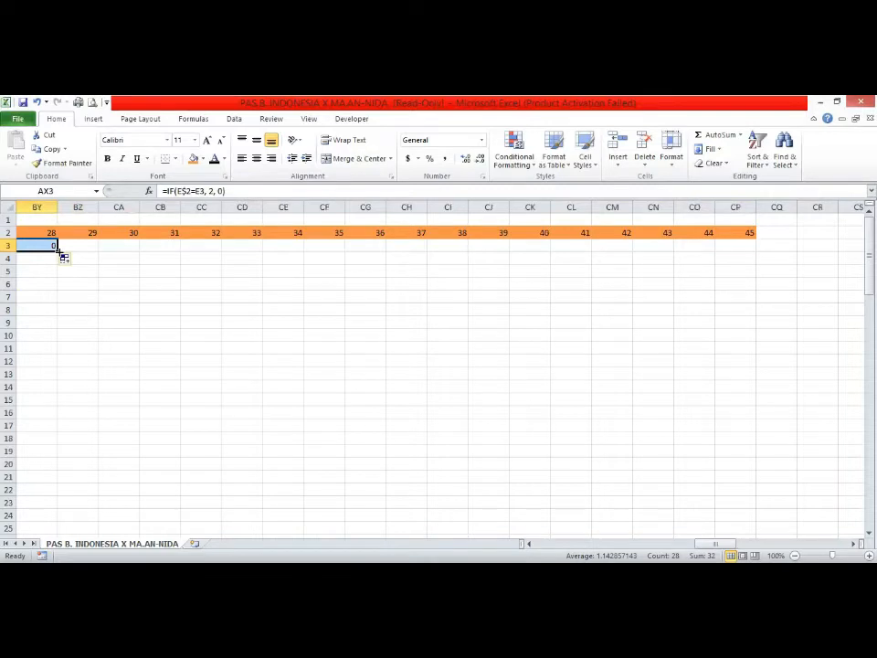
{"action": "left_click_drag", "start_coordinate": [57, 245], "coordinate": [721, 256]}
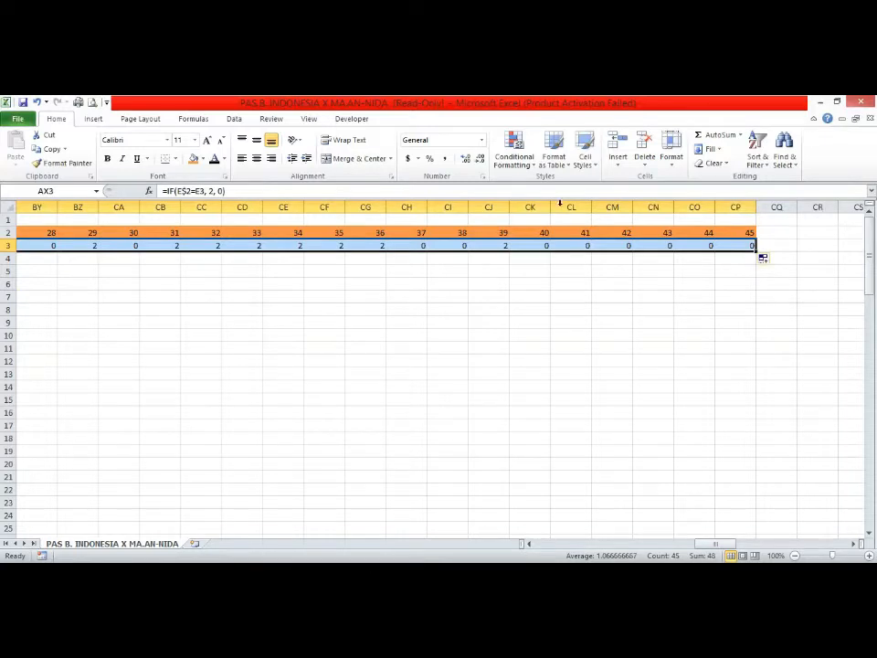
Change the question 41 formula in CL3 to =IF(AS$2=AS3, 4, 0) and copy it across through CP3
{"action": "left_click", "coordinate": [580, 244]}
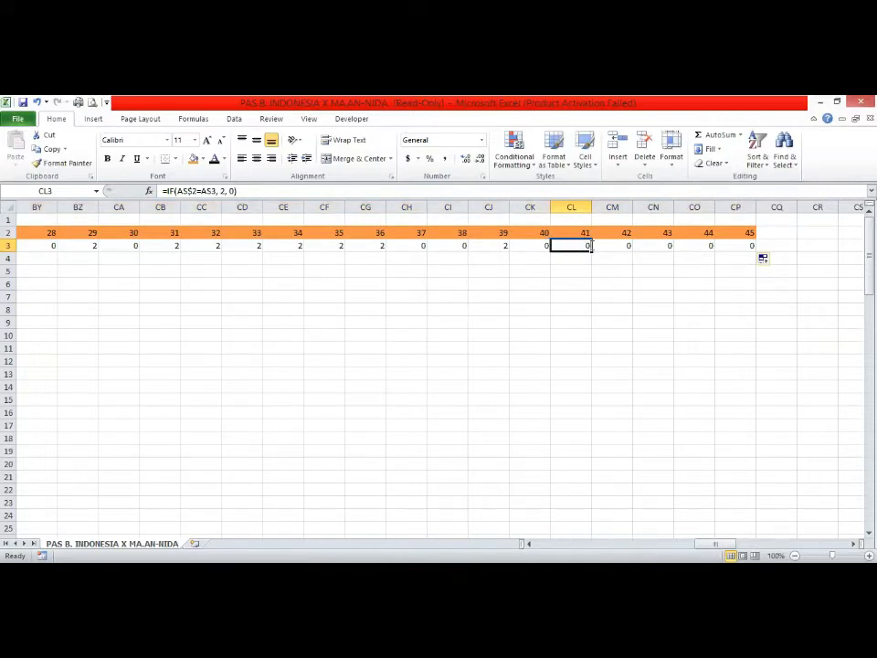
{"action": "key", "text": "F2"}
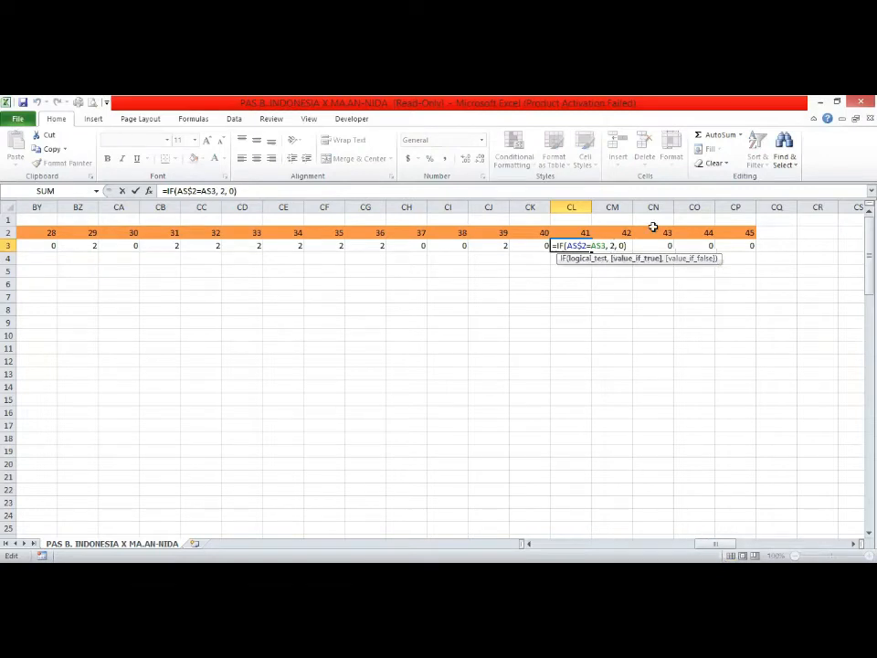
{"action": "key", "text": "BackSpace"}
{"action": "type", "text": "4"}
{"action": "key", "text": "Return"}
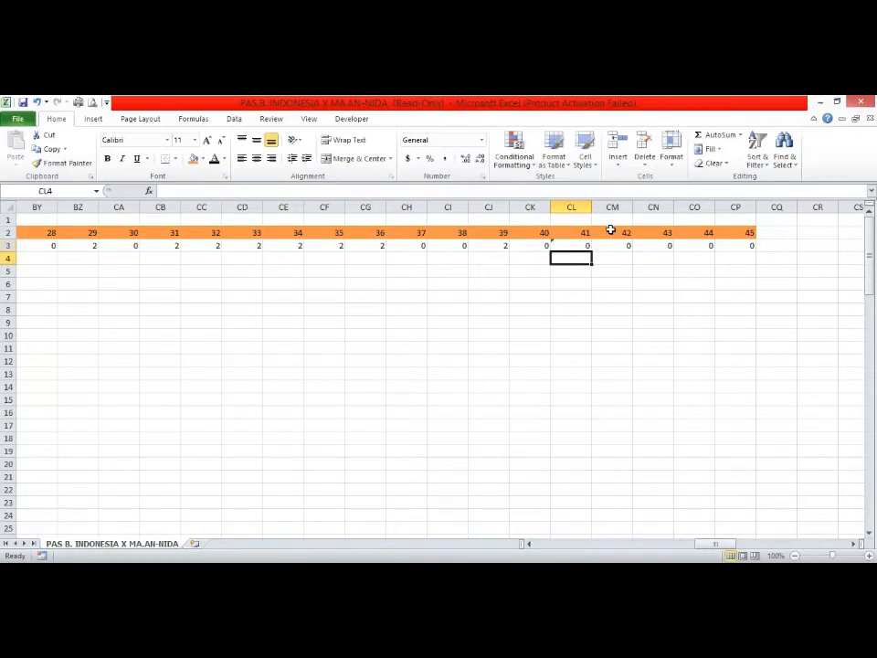
{"action": "left_click", "coordinate": [583, 245]}
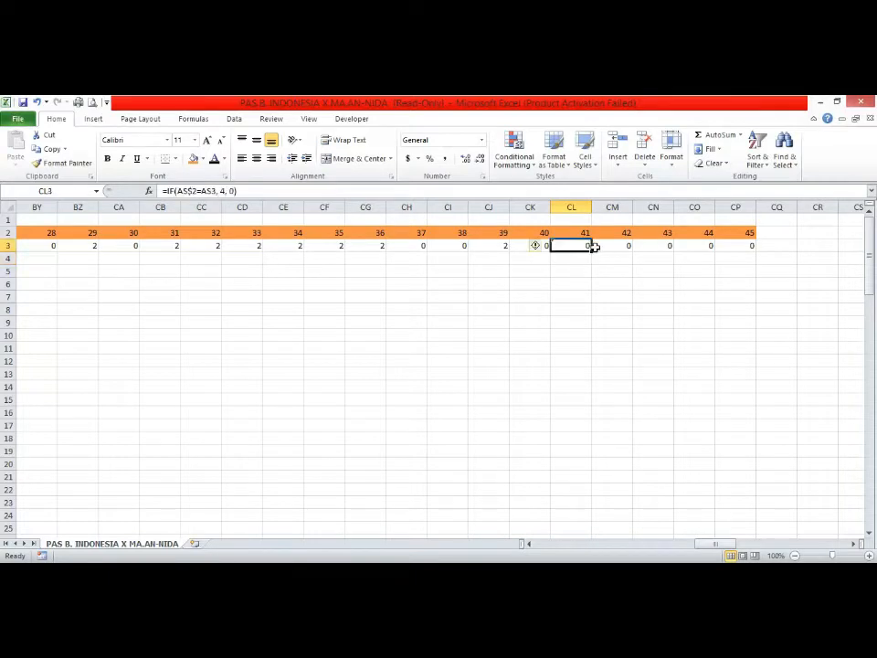
{"action": "left_click_drag", "start_coordinate": [590, 249], "coordinate": [745, 307]}
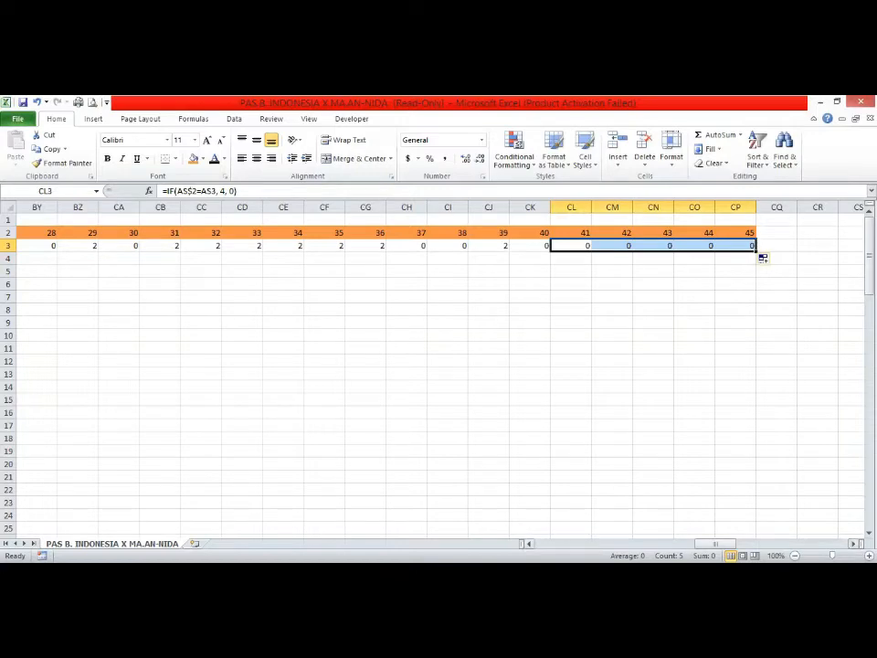
Copy the scoring formulas in AX3:CP3 down through row 68
{"action": "left_click_drag", "start_coordinate": [716, 543], "coordinate": [646, 543]}
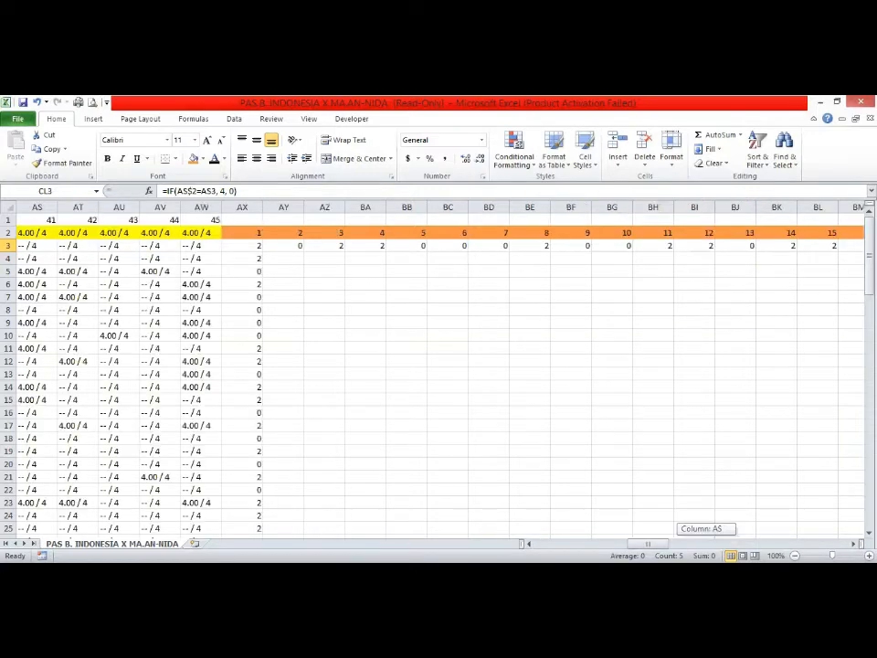
{"action": "left_click", "coordinate": [243, 245]}
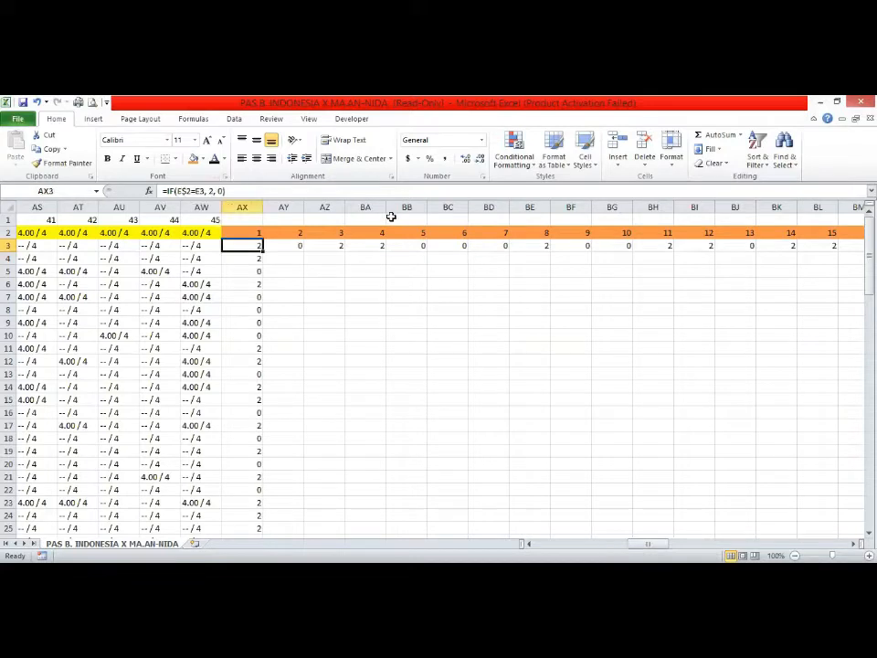
{"action": "left_click_drag", "start_coordinate": [243, 246], "coordinate": [415, 246]}
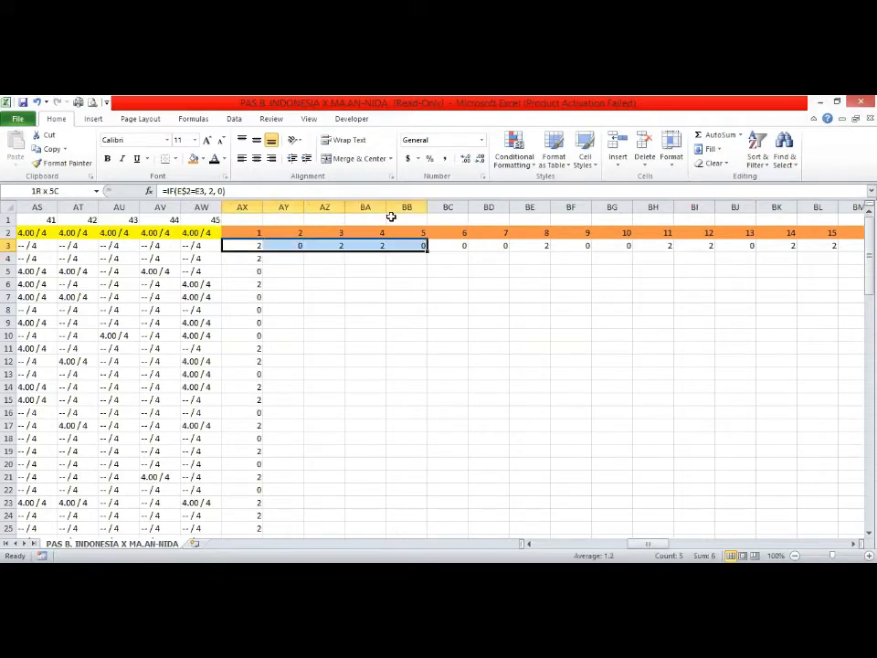
{"action": "key", "text": "shift+Right"}
{"action": "key", "text": "shift+Right"}
{"action": "key", "text": "shift+Right"}
{"action": "key", "text": "shift+Right"}
{"action": "key", "text": "shift+Right"}
{"action": "key", "text": "shift+Right"}
{"action": "key", "text": "shift+Right"}
{"action": "key", "text": "shift+Right"}
{"action": "key", "text": "shift+Right"}
{"action": "key", "text": "shift+Right"}
{"action": "key", "text": "shift+Right"}
{"action": "key", "text": "shift+Right"}
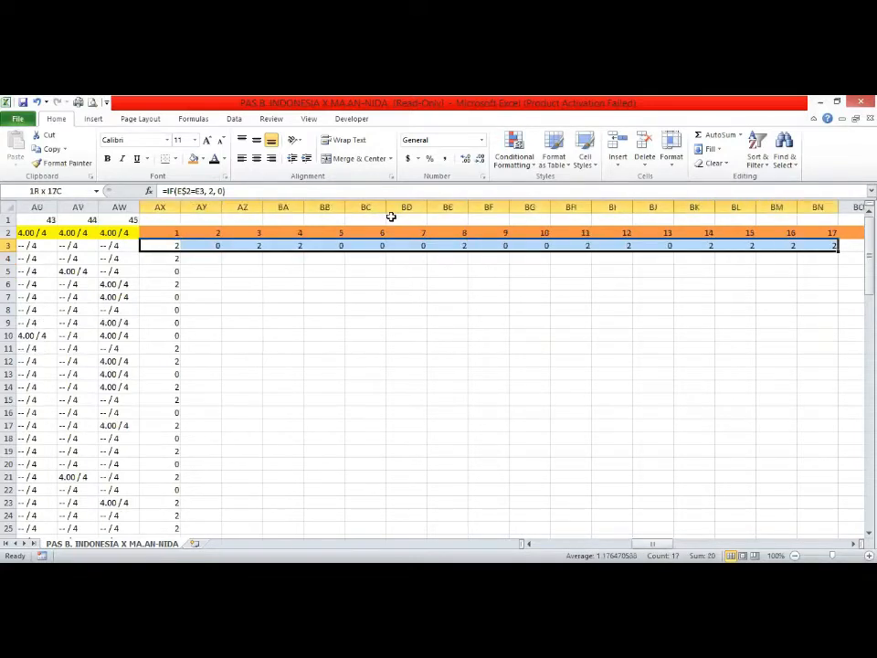
{"action": "key", "text": "shift+Right"}
{"action": "key", "text": "shift+Right"}
{"action": "key", "text": "shift+Right"}
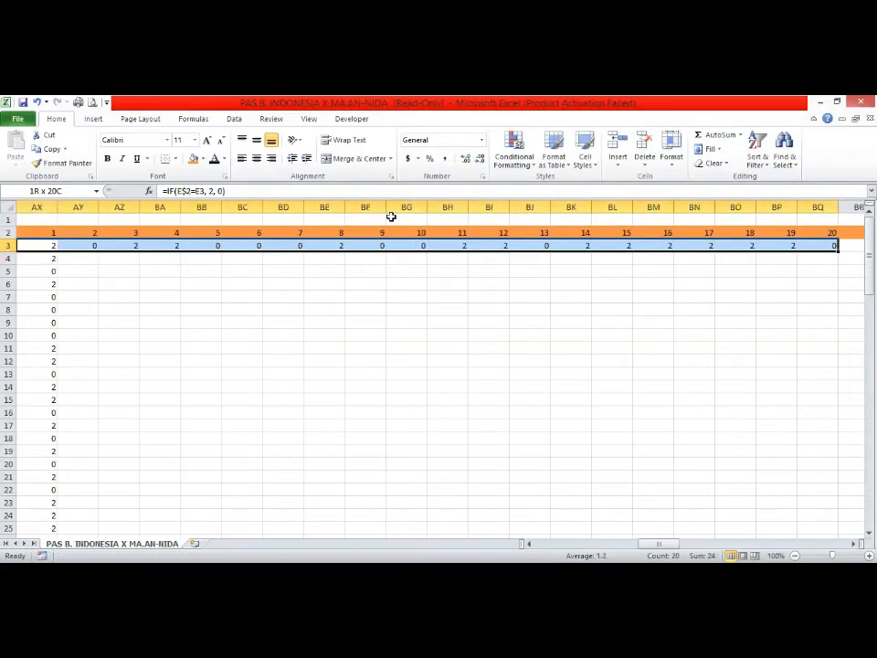
{"action": "key", "text": "shift+Right"}
{"action": "key", "text": "shift+Right"}
{"action": "key", "text": "shift+Right"}
{"action": "key", "text": "shift+Right"}
{"action": "key", "text": "shift+Right"}
{"action": "key", "text": "shift+Right"}
{"action": "key", "text": "shift+Right"}
{"action": "key", "text": "shift+Right"}
{"action": "key", "text": "shift+Right"}
{"action": "key", "text": "shift+Right"}
{"action": "key", "text": "shift+Right"}
{"action": "key", "text": "shift+Right"}
{"action": "key", "text": "shift+Right"}
{"action": "key", "text": "shift+Right"}
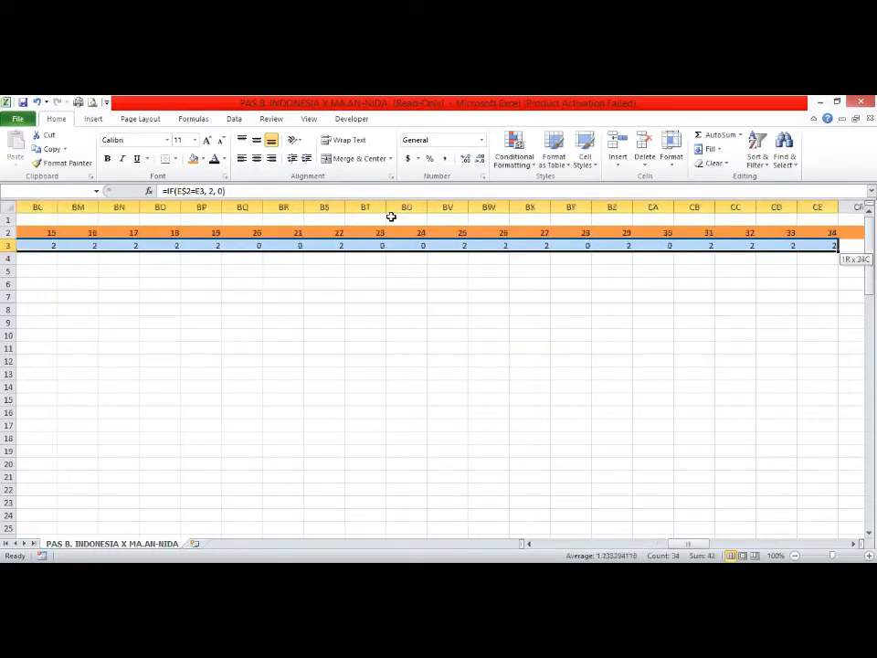
{"action": "key", "text": "shift+Right"}
{"action": "key", "text": "shift+Right"}
{"action": "key", "text": "shift+Right"}
{"action": "key", "text": "shift+Right"}
{"action": "key", "text": "shift+Right"}
{"action": "key", "text": "shift+Right"}
{"action": "key", "text": "shift+Right"}
{"action": "key", "text": "shift+Right"}
{"action": "key", "text": "shift+Right"}
{"action": "key", "text": "shift+Right"}
{"action": "key", "text": "shift+Right"}
{"action": "key", "text": "shift+Right"}
{"action": "key", "text": "shift+Right"}
{"action": "key", "text": "shift+Right"}
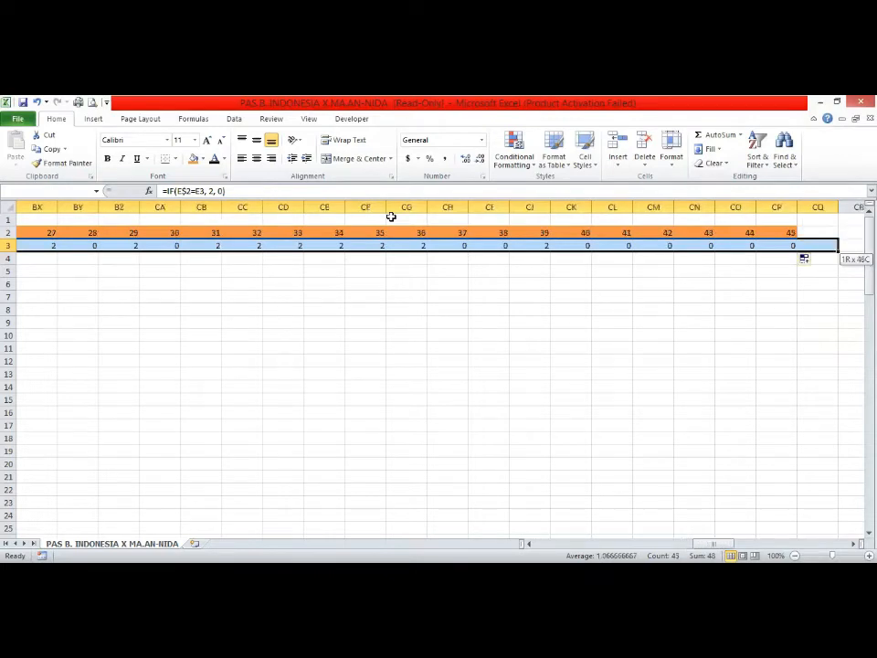
{"action": "key", "text": "shift+Left"}
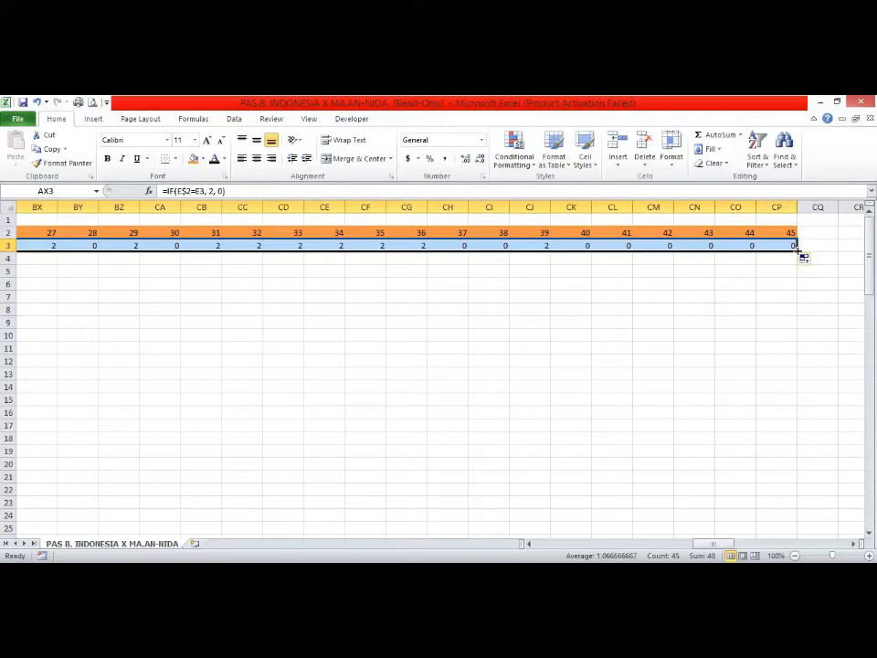
{"action": "left_click_drag", "start_coordinate": [797, 248], "coordinate": [800, 517]}
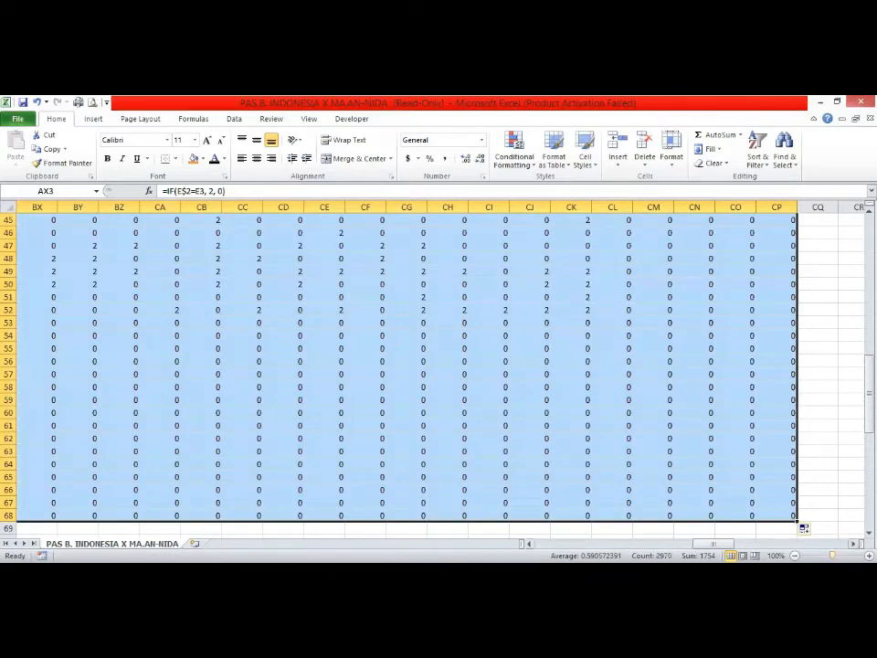
Delete the surplus formulas below the last student, clearing AX53 through CU73
{"action": "left_click_drag", "start_coordinate": [711, 544], "coordinate": [652, 543]}
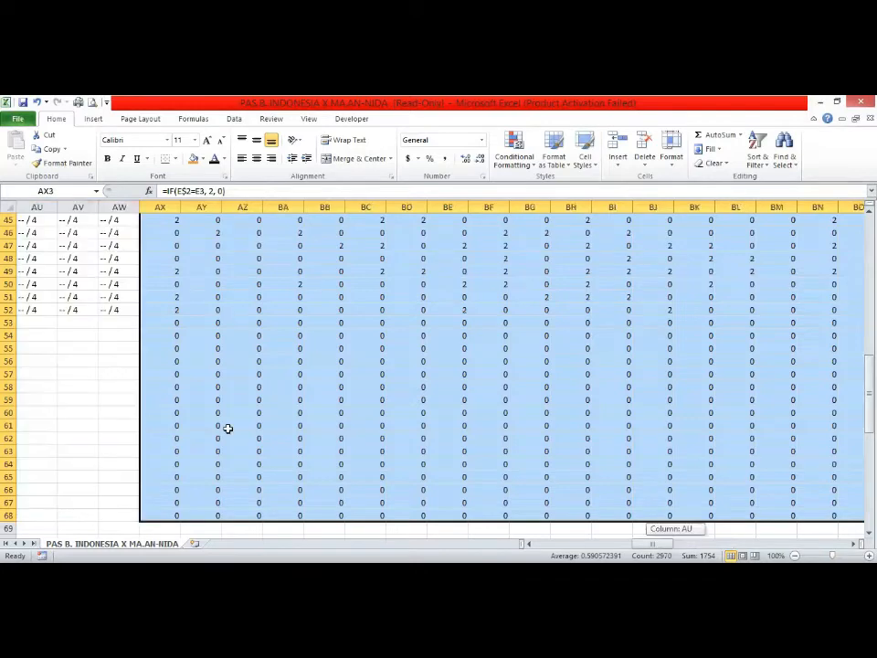
{"action": "left_click", "coordinate": [163, 322]}
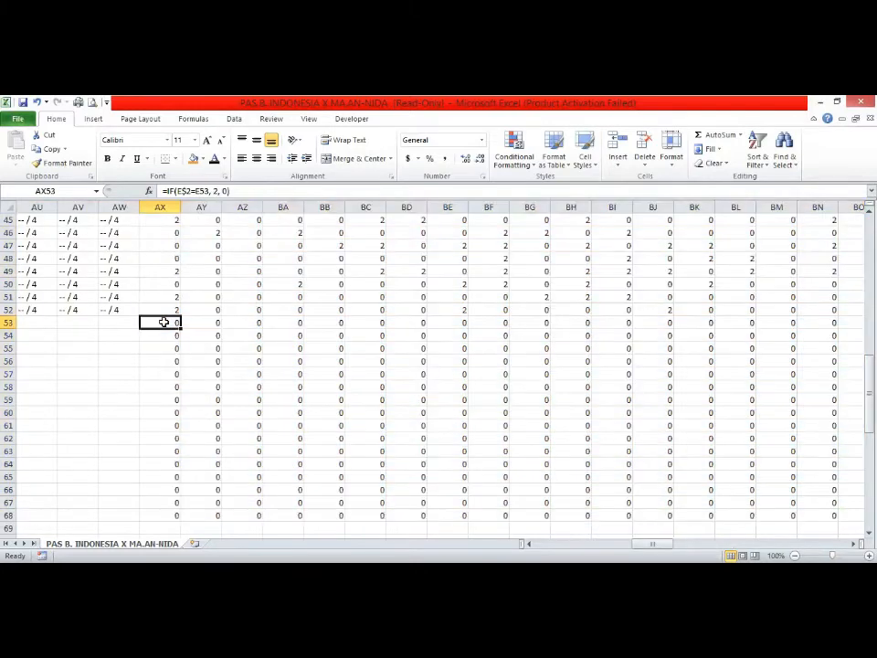
{"action": "left_click_drag", "start_coordinate": [169, 321], "coordinate": [863, 513]}
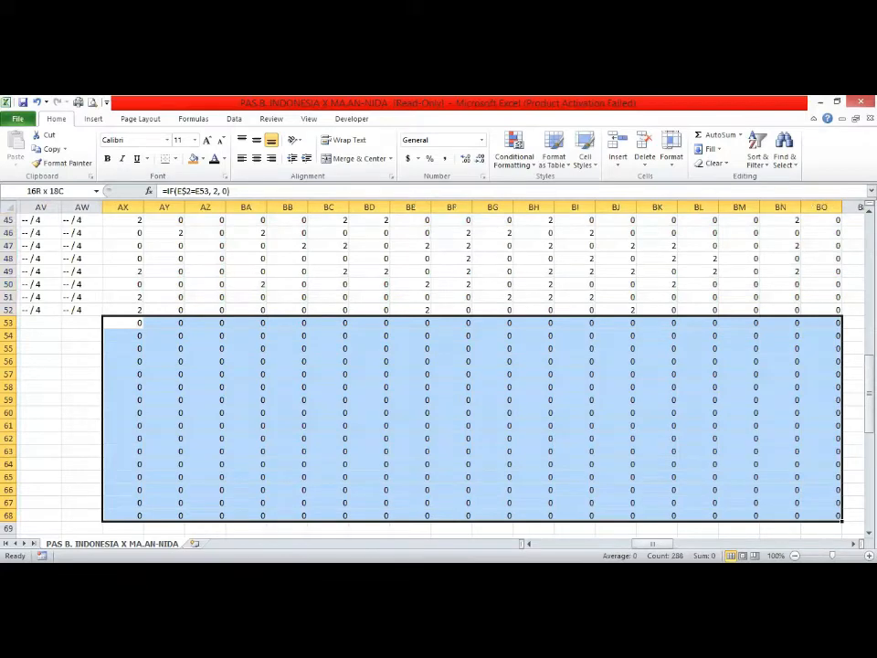
{"action": "left_click_drag", "start_coordinate": [863, 513], "coordinate": [507, 472]}
{"action": "key", "text": "Delete"}
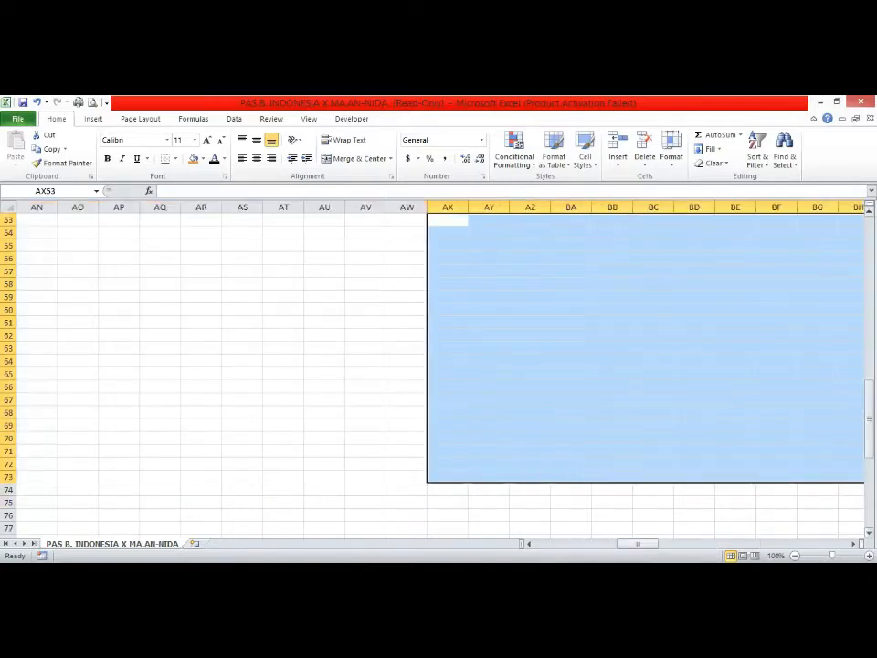
Enter the header "jumlah" in CQ2, directly after the question 45 column
{"action": "scroll", "coordinate": [438, 365], "scroll_direction": "up", "scroll_amount": 1}
{"action": "scroll", "coordinate": [846, 427], "scroll_direction": "up", "scroll_amount": 2}
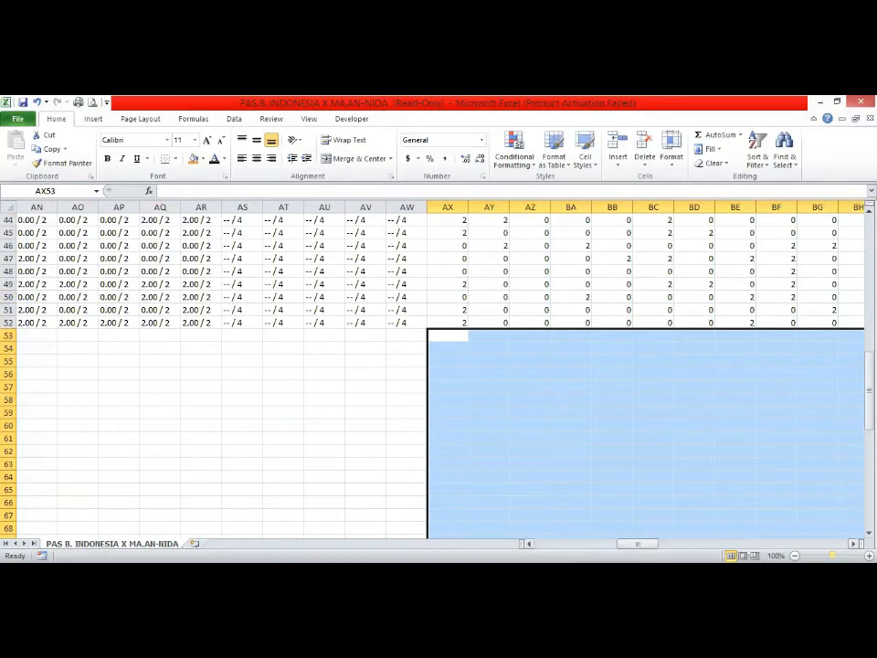
{"action": "scroll", "coordinate": [439, 366], "scroll_direction": "right", "scroll_amount": 3}
{"action": "scroll", "coordinate": [438, 365], "scroll_direction": "right", "scroll_amount": 3}
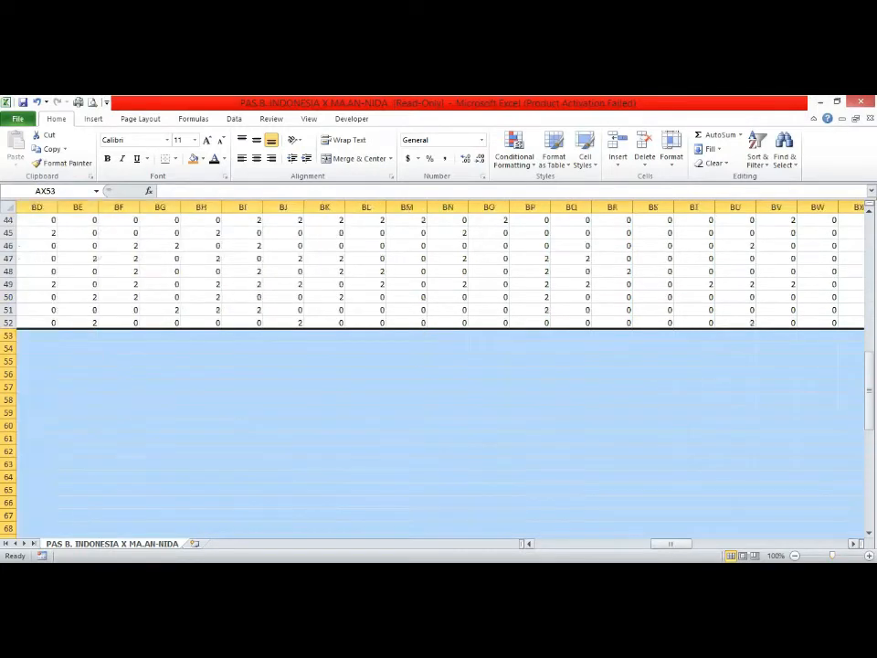
{"action": "scroll", "coordinate": [438, 366], "scroll_direction": "right", "scroll_amount": 3}
{"action": "scroll", "coordinate": [439, 365], "scroll_direction": "right", "scroll_amount": 1}
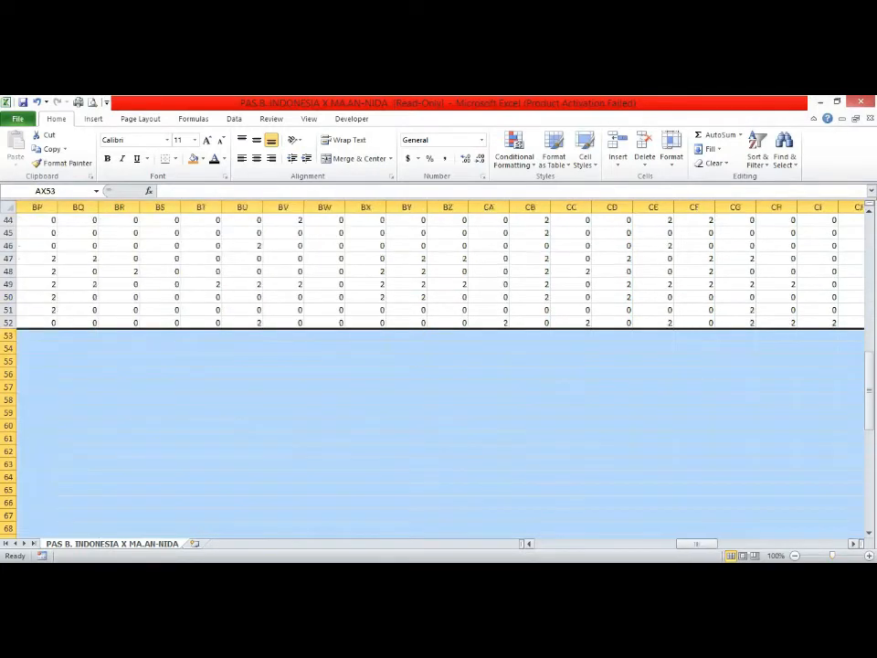
{"action": "scroll", "coordinate": [439, 366], "scroll_direction": "right", "scroll_amount": 5}
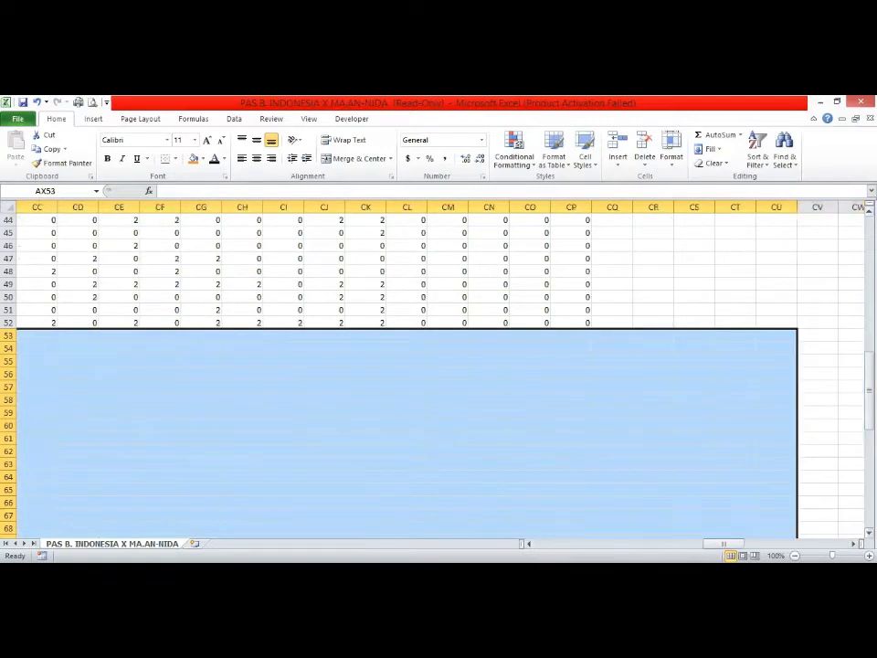
{"action": "scroll", "coordinate": [402, 365], "scroll_direction": "up", "scroll_amount": 2}
{"action": "scroll", "coordinate": [402, 365], "scroll_direction": "up", "scroll_amount": 6}
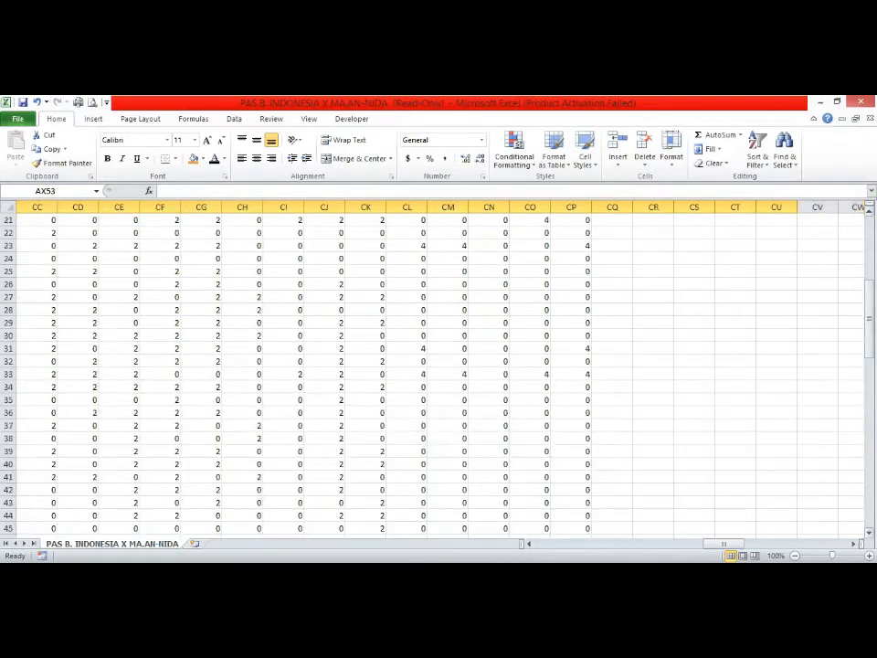
{"action": "scroll", "coordinate": [402, 366], "scroll_direction": "up", "scroll_amount": 2}
{"action": "scroll", "coordinate": [718, 252], "scroll_direction": "up", "scroll_amount": 3}
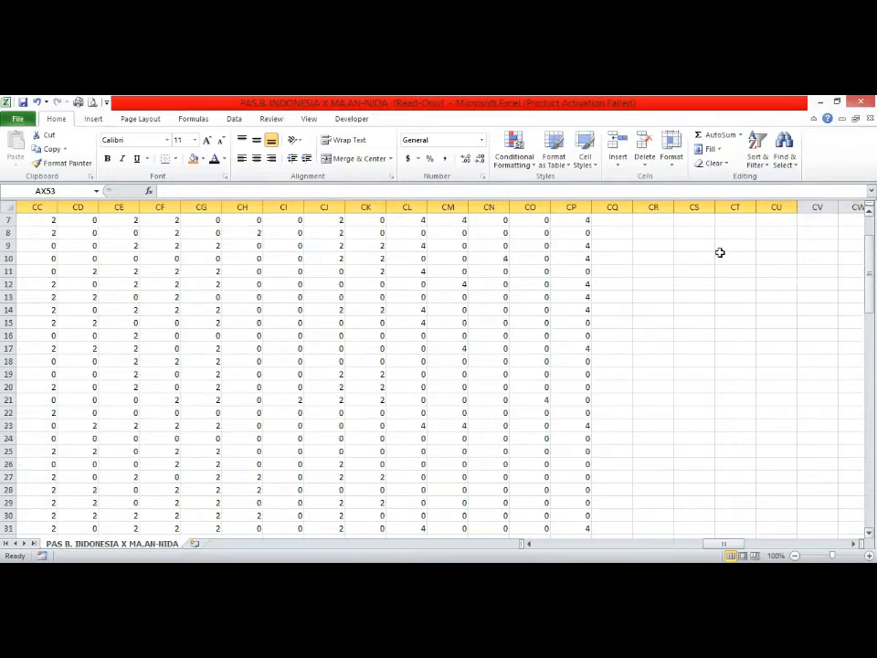
{"action": "scroll", "coordinate": [538, 243], "scroll_direction": "up", "scroll_amount": 1}
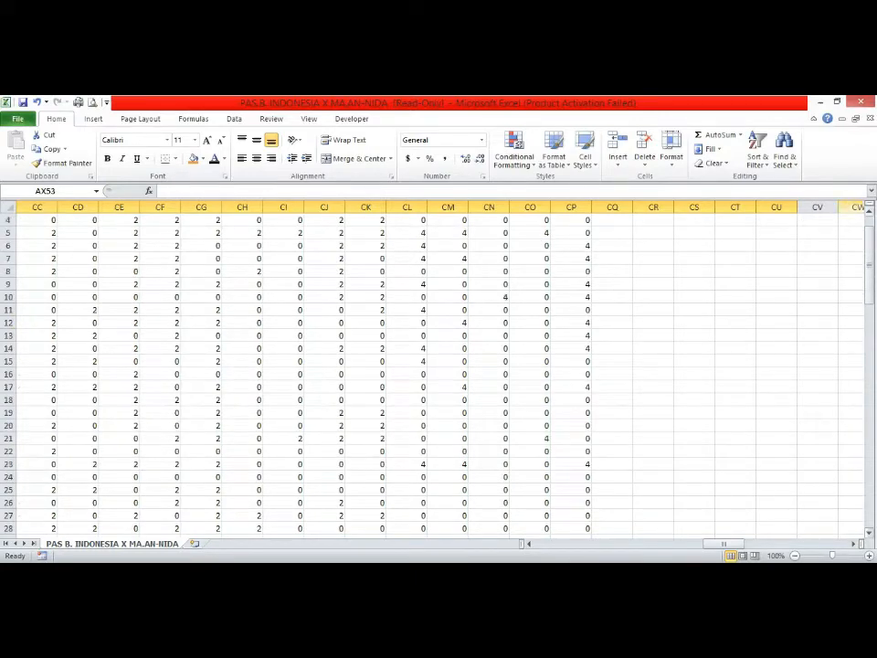
{"action": "scroll", "coordinate": [630, 244], "scroll_direction": "up", "scroll_amount": 1}
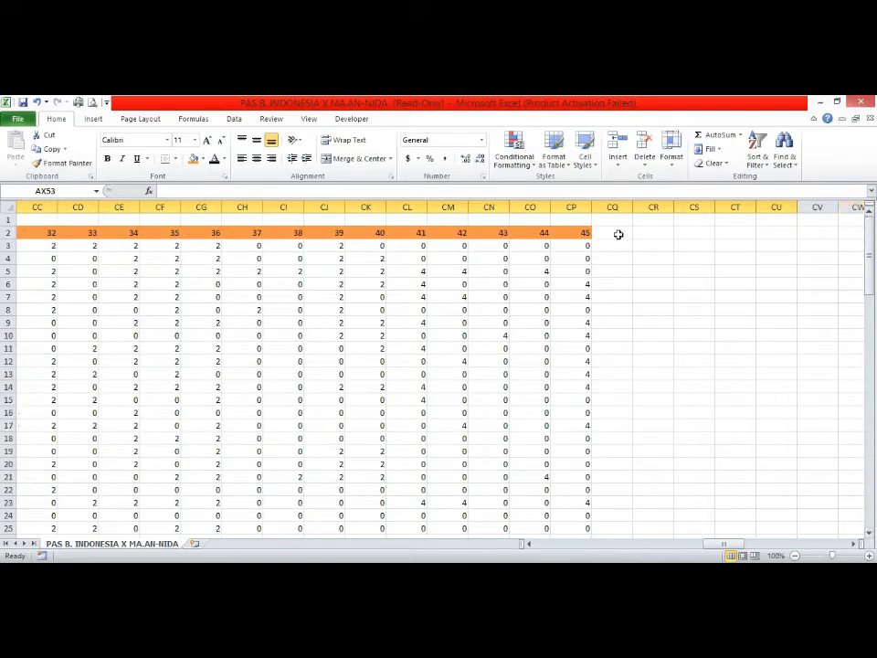
{"action": "left_click", "coordinate": [612, 232]}
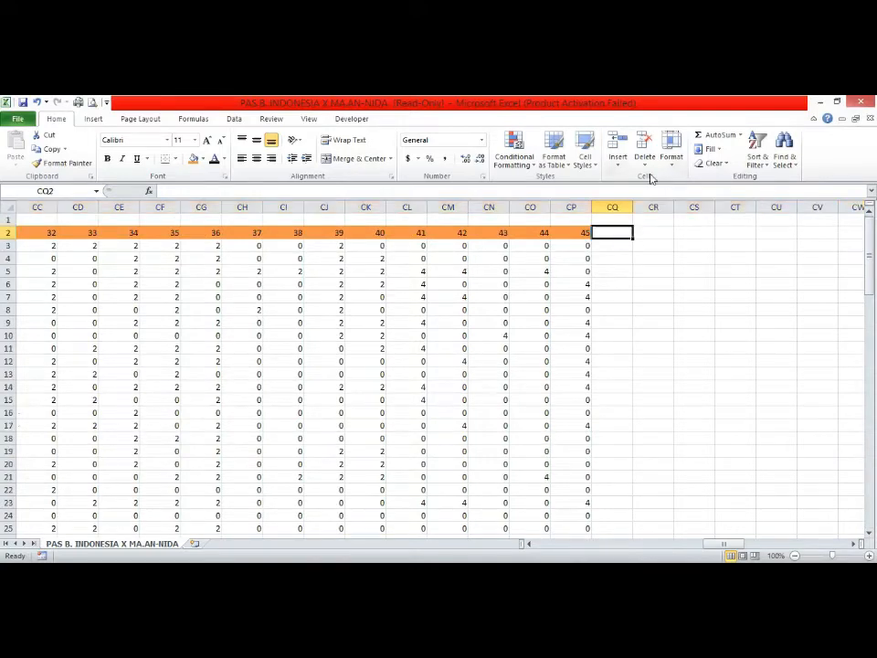
{"action": "type", "text": "jum"}
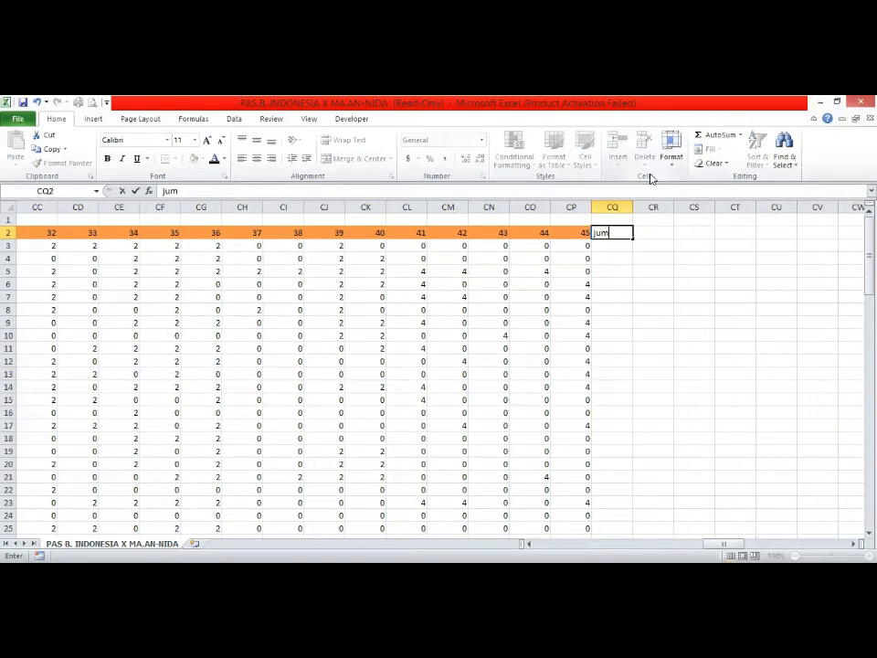
{"action": "type", "text": "lah"}
{"action": "key", "text": "Return"}
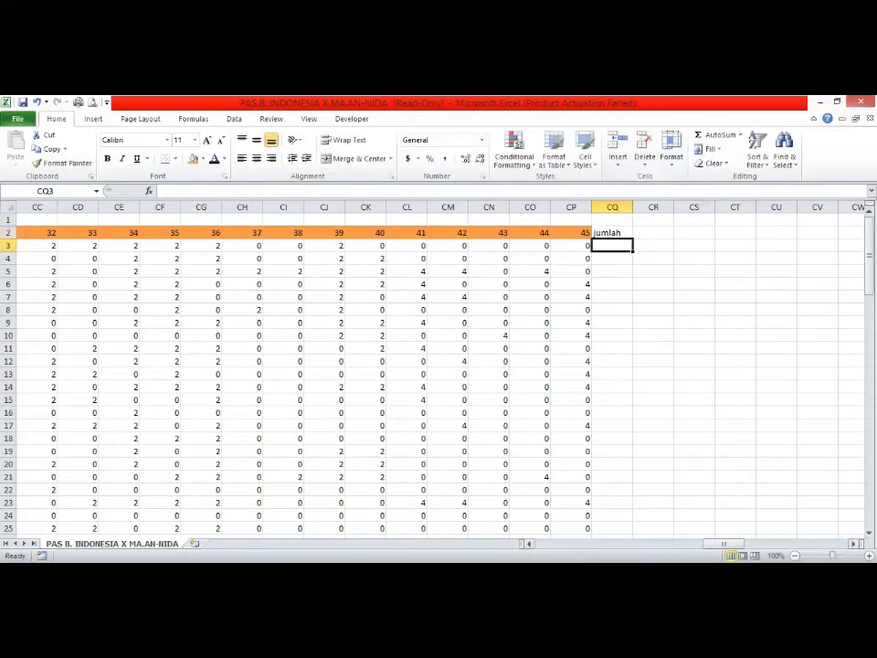
Total the first student's scores for questions 1 to 45 in CQ3 with =SUM(AX3:CP3)
{"action": "scroll", "coordinate": [442, 370], "scroll_direction": "left", "scroll_amount": 1}
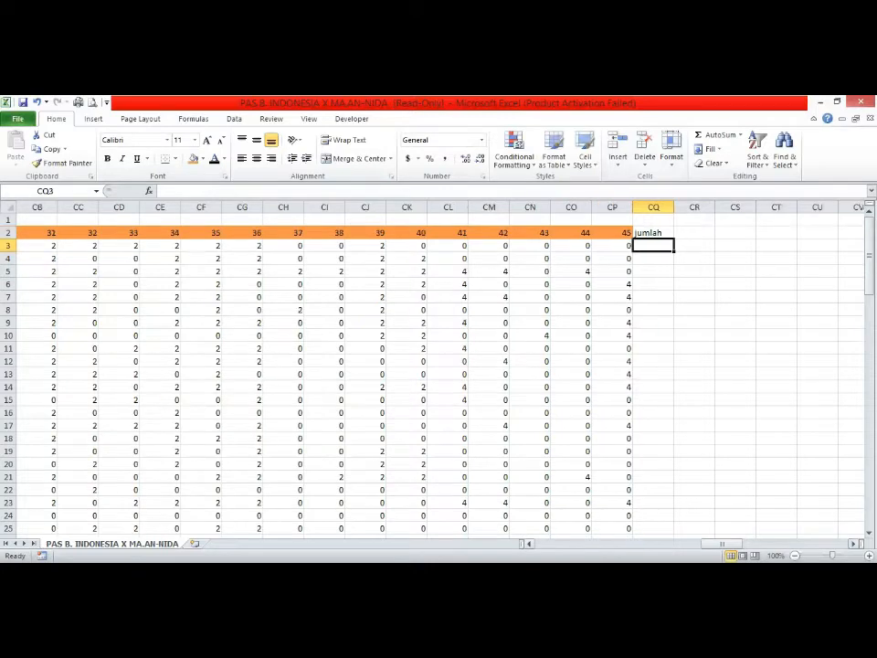
{"action": "scroll", "coordinate": [442, 370], "scroll_direction": "left", "scroll_amount": 6}
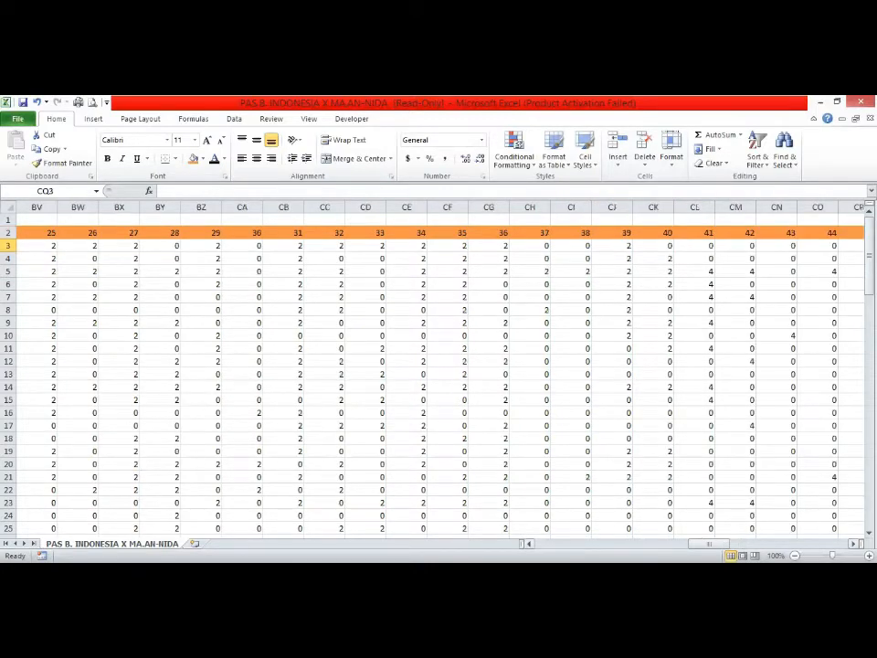
{"action": "scroll", "coordinate": [442, 370], "scroll_direction": "right", "scroll_amount": 3}
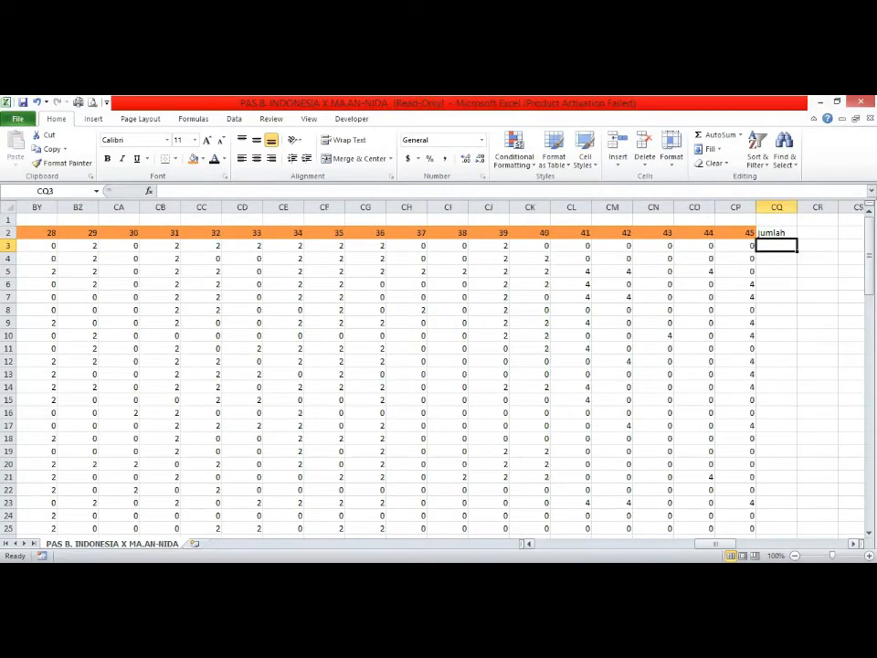
{"action": "type", "text": "="}
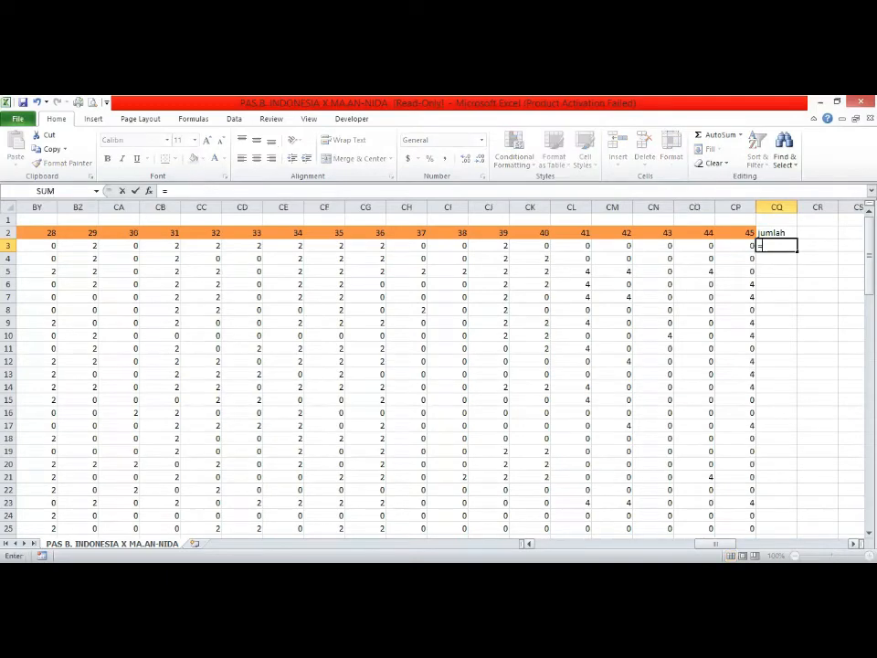
{"action": "type", "text": "sum"}
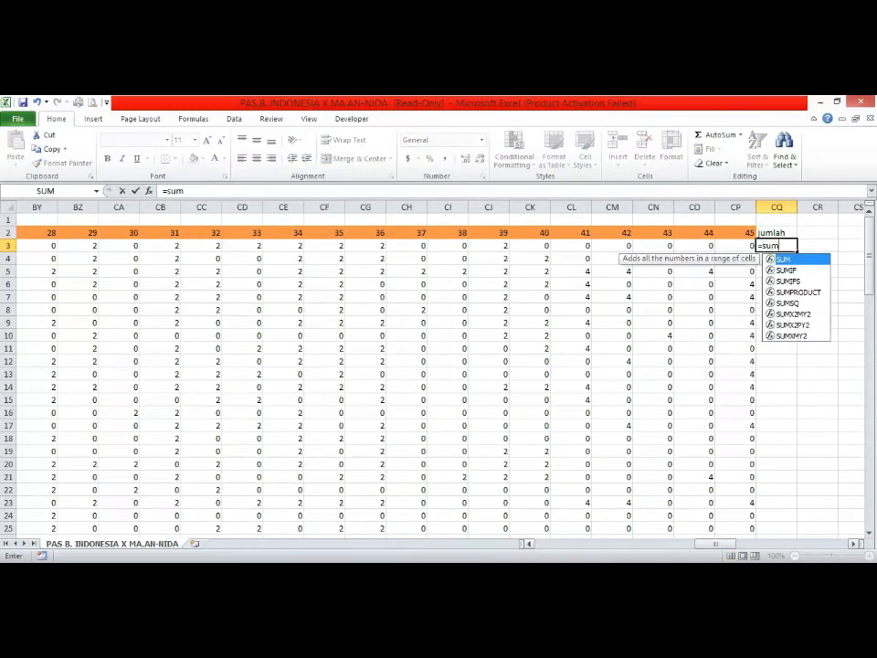
{"action": "type", "text": "("}
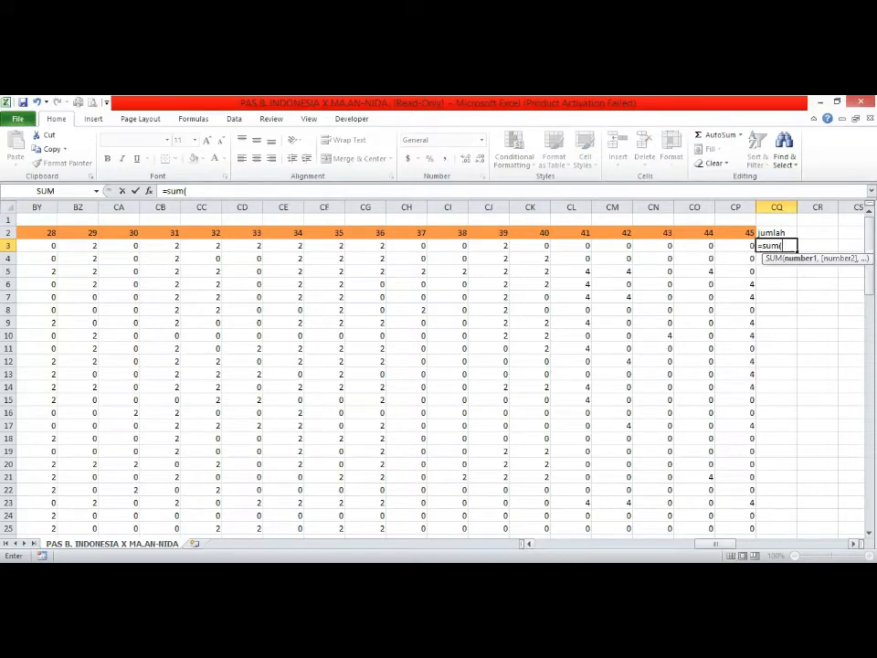
{"action": "scroll", "coordinate": [438, 375], "scroll_direction": "left", "scroll_amount": 5}
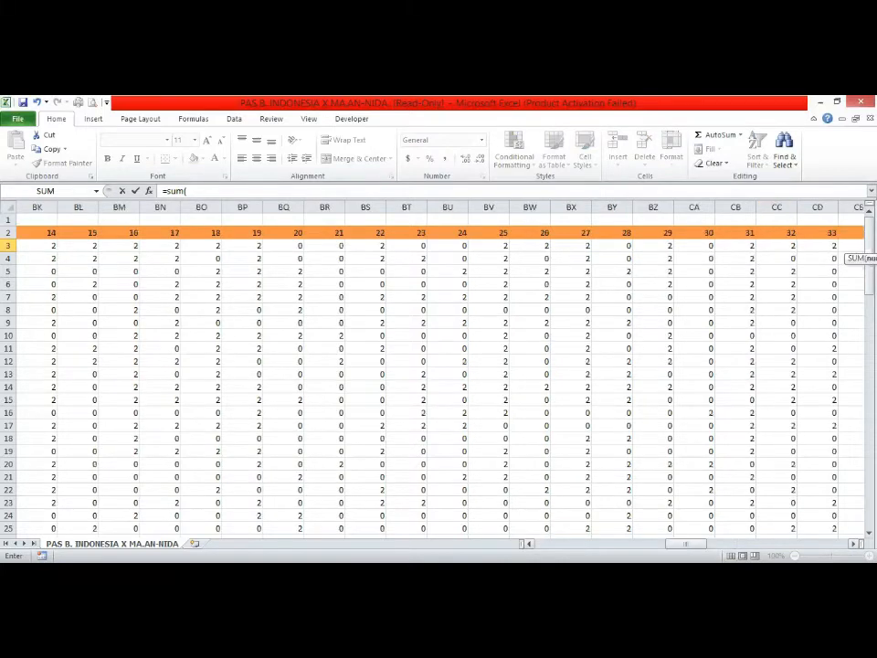
{"action": "scroll", "coordinate": [438, 374], "scroll_direction": "left", "scroll_amount": 2}
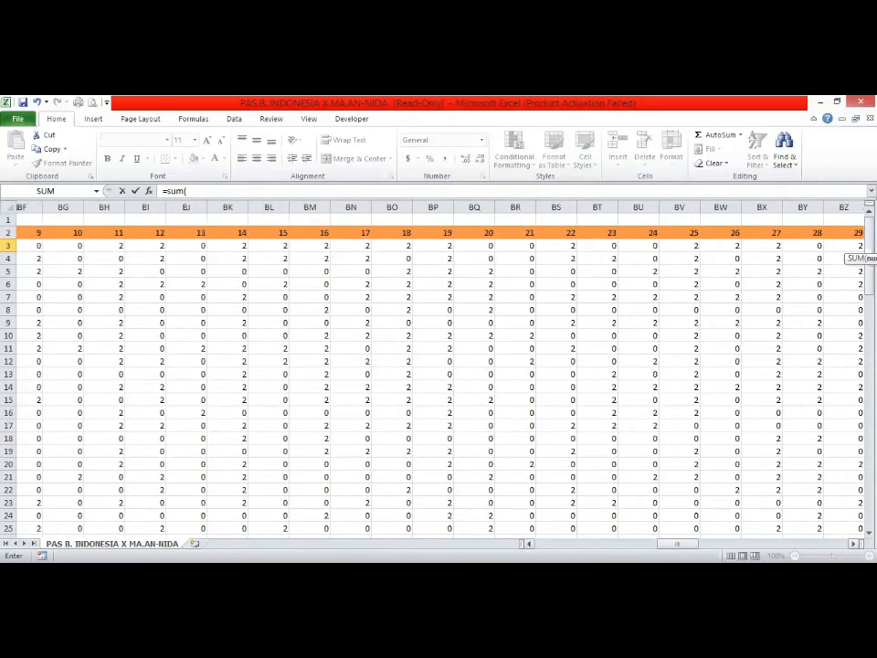
{"action": "scroll", "coordinate": [431, 449], "scroll_direction": "left", "scroll_amount": 3}
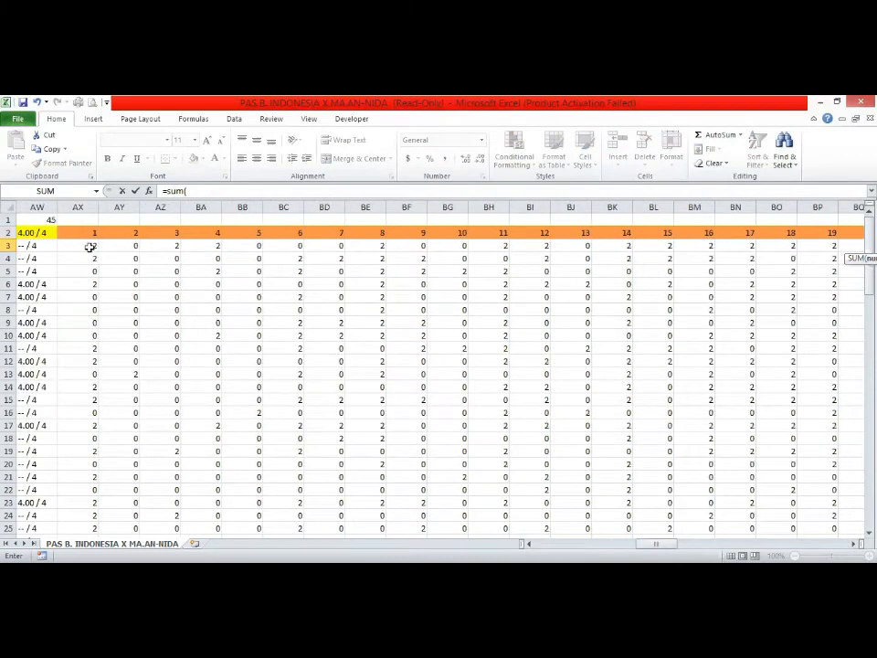
{"action": "left_click", "coordinate": [90, 247]}
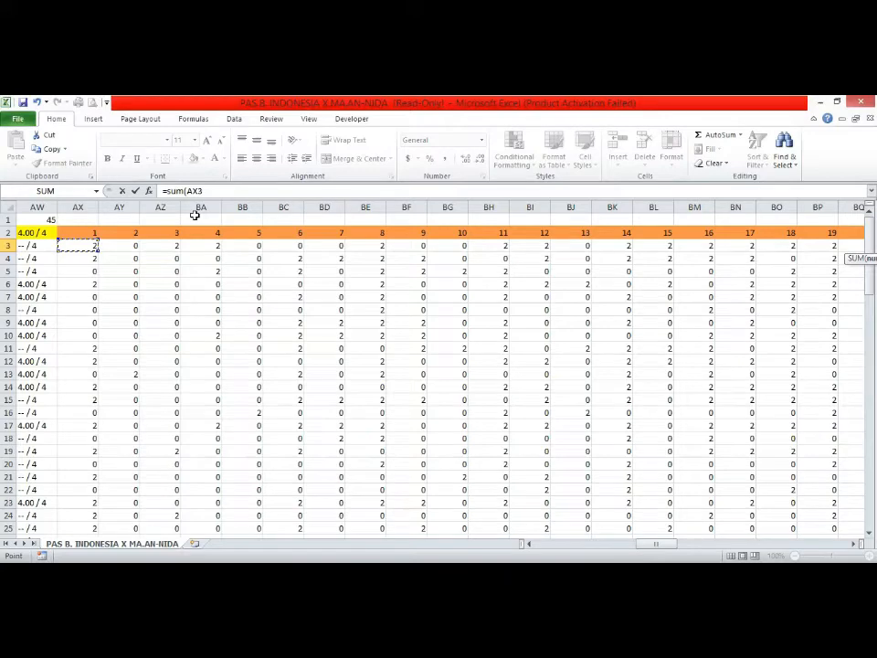
{"action": "key", "text": "ctrl+shift+Right"}
{"action": "key", "text": "shift+Right"}
{"action": "key", "text": "shift+Right"}
{"action": "key", "text": "shift+Right"}
{"action": "key", "text": "shift+Right"}
{"action": "key", "text": "shift+Right"}
{"action": "key", "text": "shift+Right"}
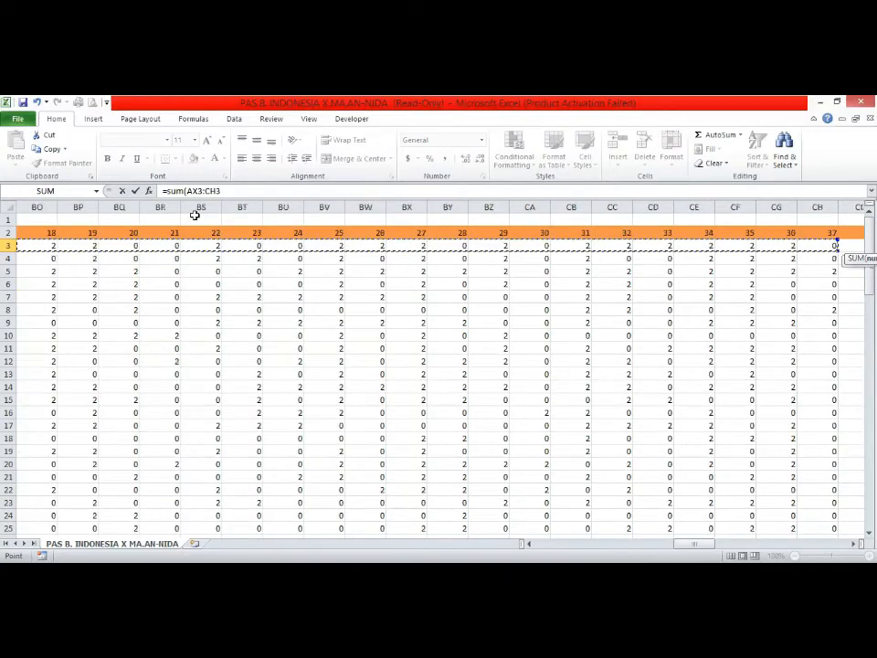
{"action": "key", "text": "shift+Right"}
{"action": "key", "text": "shift+Right"}
{"action": "key", "text": "shift+Right"}
{"action": "key", "text": "shift+Right"}
{"action": "key", "text": "shift+Right"}
{"action": "key", "text": "shift+Right"}
{"action": "key", "text": "shift+Right"}
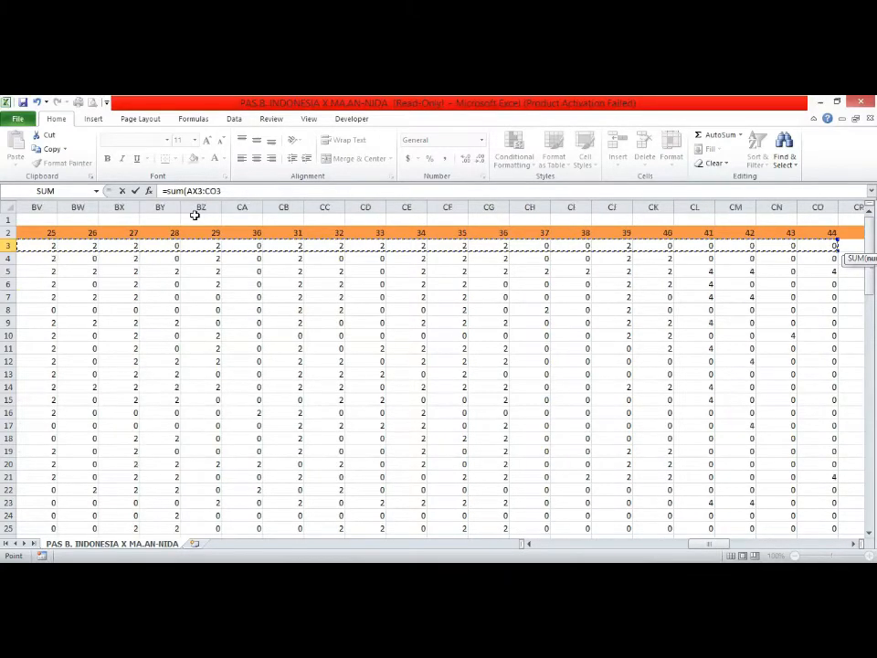
{"action": "key", "text": "shift+Right"}
{"action": "key", "text": "shift+Right"}
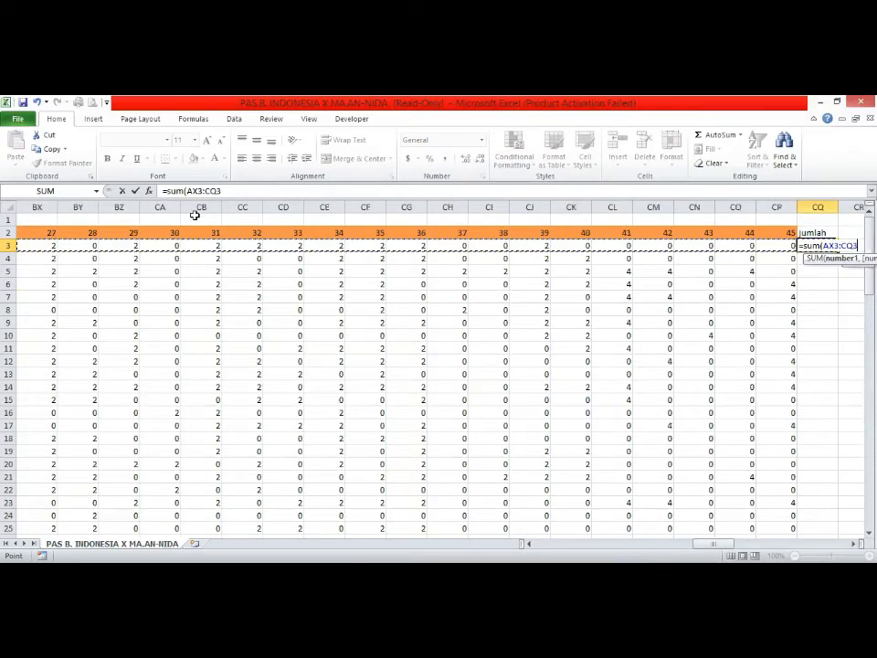
{"action": "key", "text": "shift+Left"}
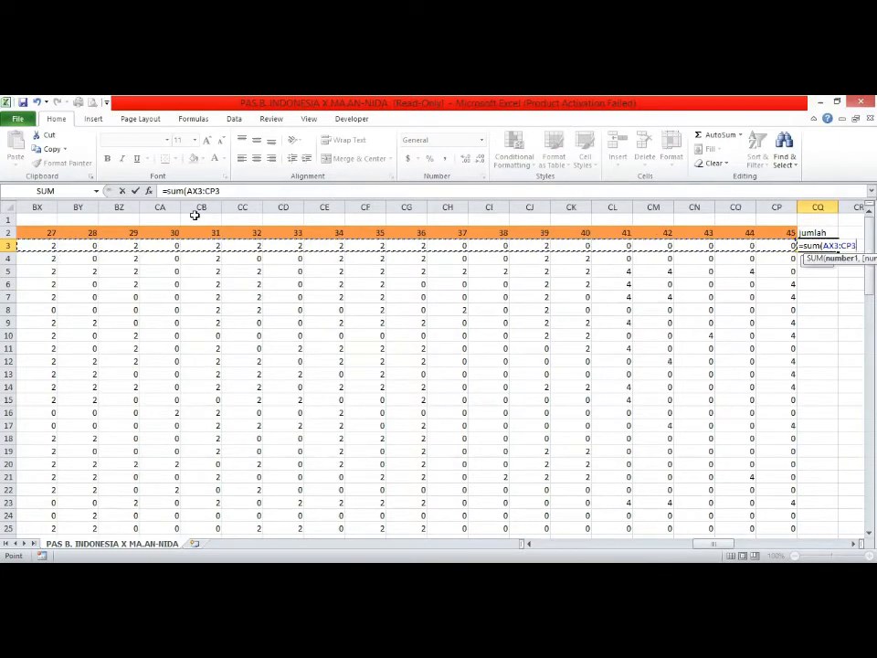
{"action": "type", "text": ")"}
{"action": "key", "text": "Return"}
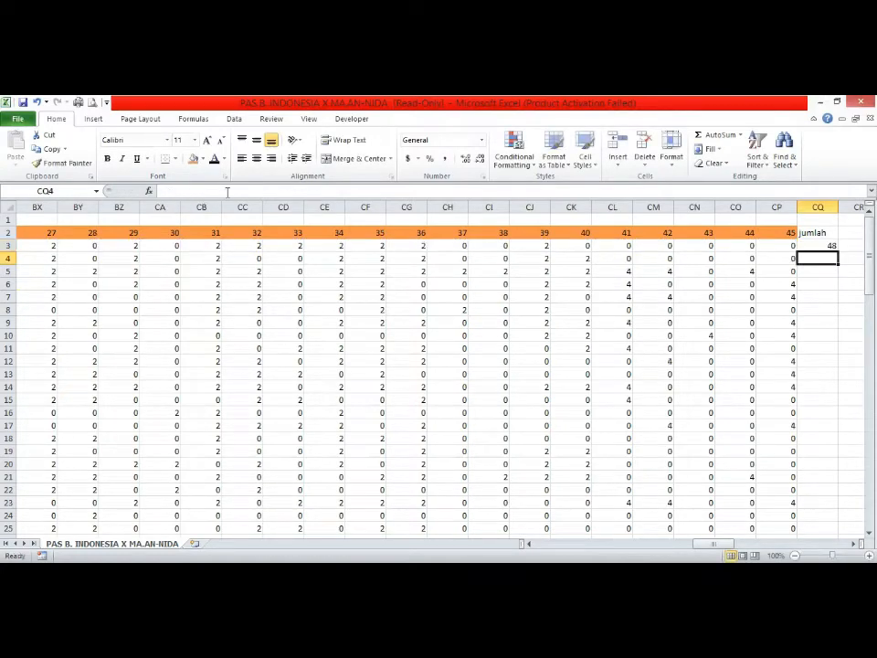
Fill the SUM formula in CQ3 down the jumlah column to the last student in row 52
{"action": "left_click", "coordinate": [820, 244]}
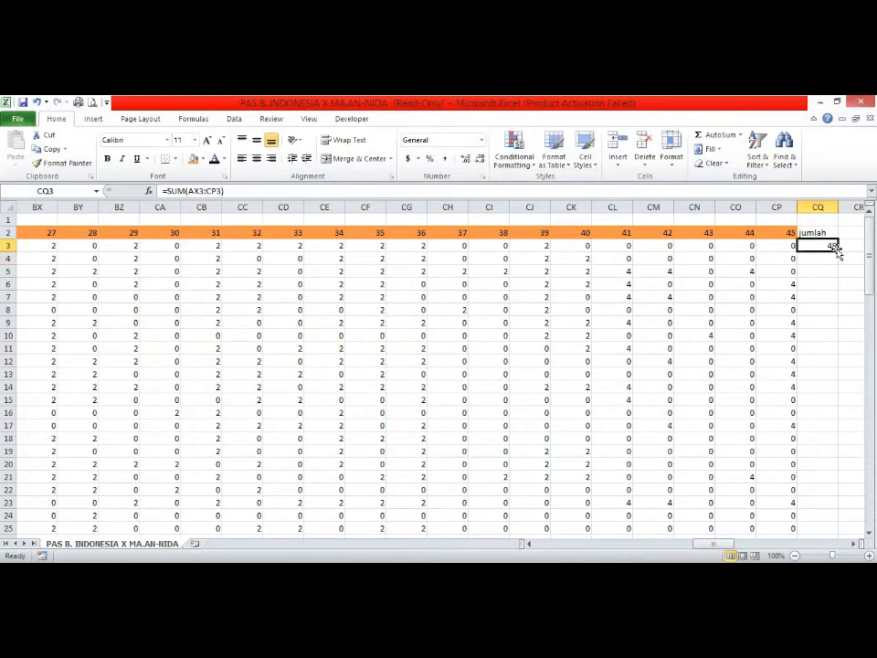
{"action": "double_click", "coordinate": [837, 249]}
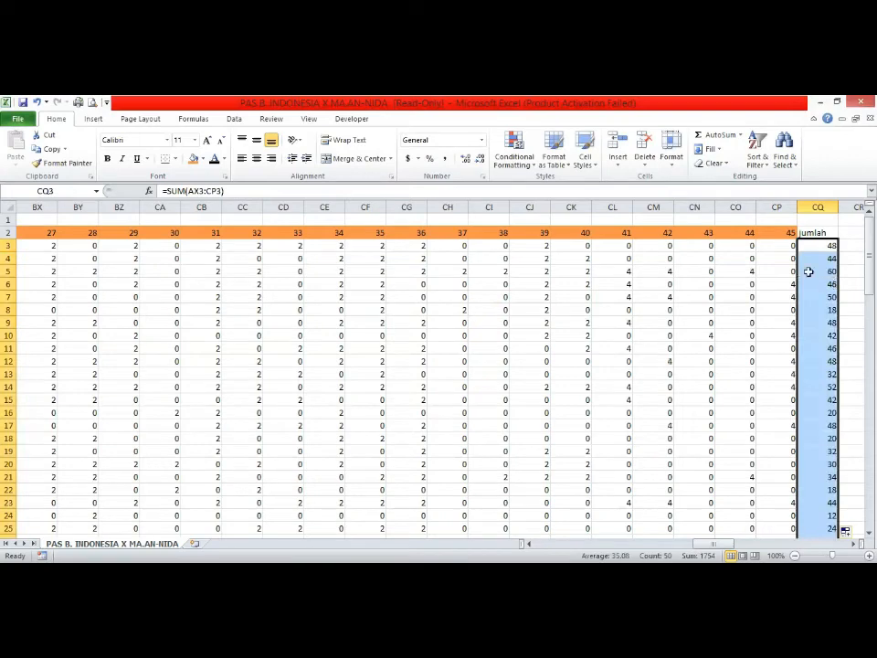
{"action": "left_click", "coordinate": [809, 271]}
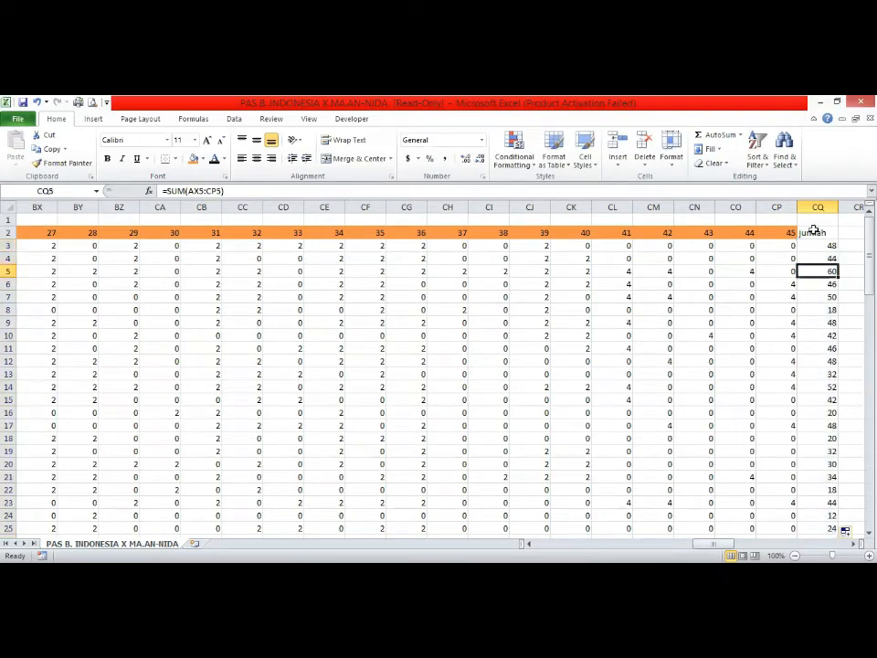
{"action": "left_click", "coordinate": [813, 232]}
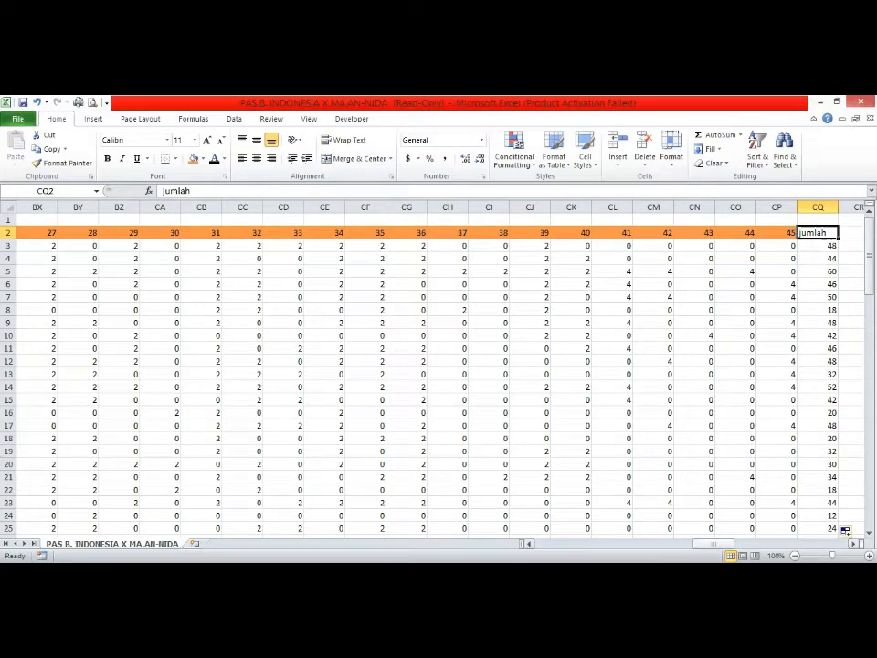
Copy the original total scores of all students from B3:B52
{"action": "left_click_drag", "start_coordinate": [713, 544], "coordinate": [557, 543]}
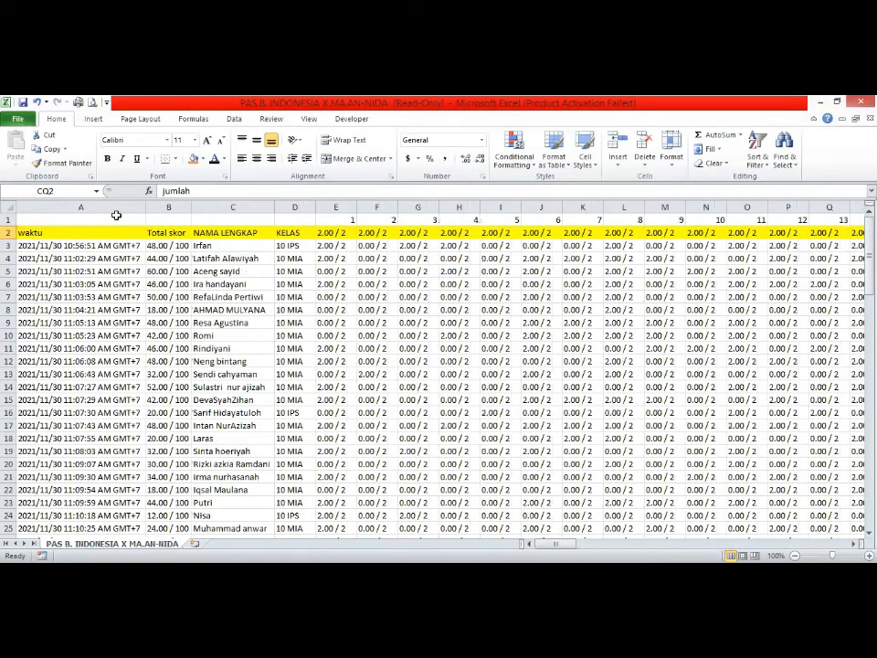
{"action": "left_click", "coordinate": [181, 245]}
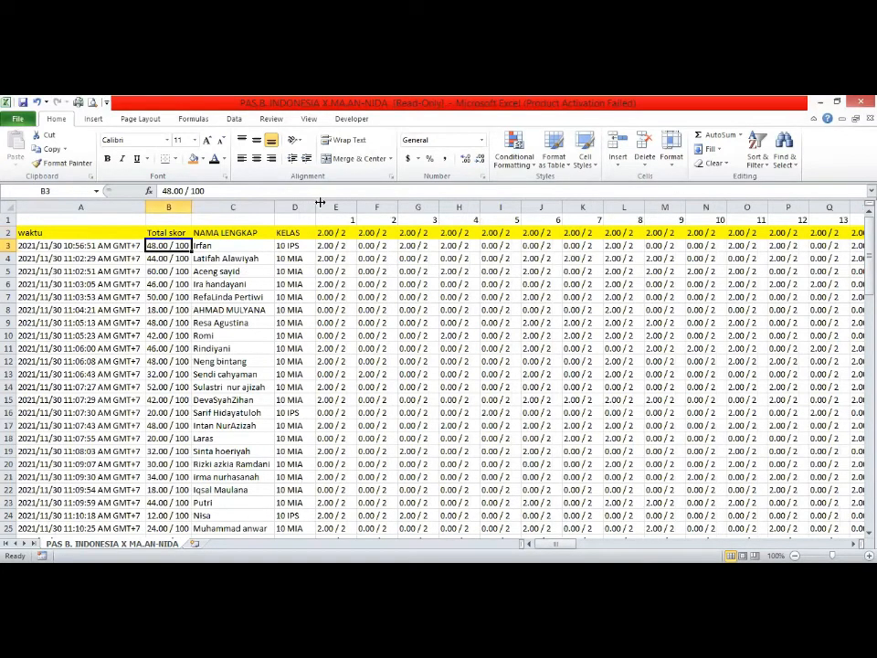
{"action": "key", "text": "shift+Down"}
{"action": "key", "text": "shift+Down"}
{"action": "left_click_drag", "start_coordinate": [182, 271], "coordinate": [169, 451]}
{"action": "key", "text": "ctrl+c"}
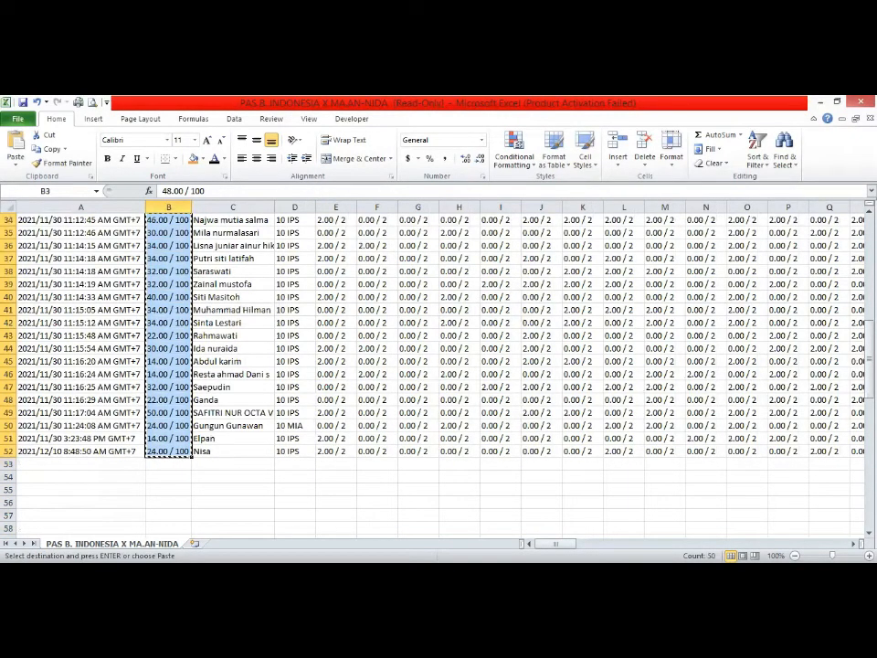
Paste the copied total scores beside the jumlah column, starting at CR3
{"action": "scroll", "coordinate": [439, 365], "scroll_direction": "right", "scroll_amount": 3}
{"action": "scroll", "coordinate": [439, 365], "scroll_direction": "right", "scroll_amount": 6}
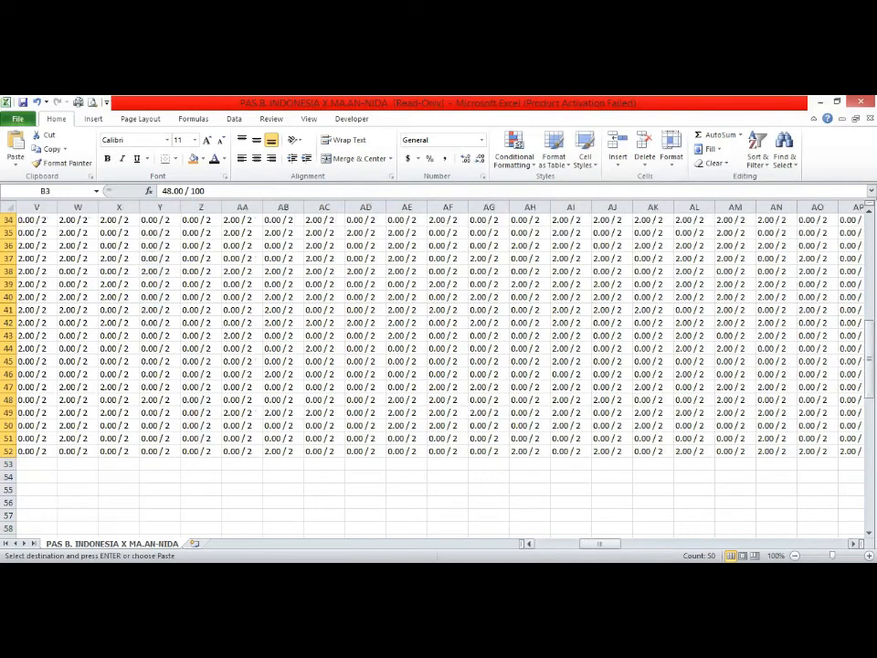
{"action": "scroll", "coordinate": [438, 366], "scroll_direction": "right", "scroll_amount": 3}
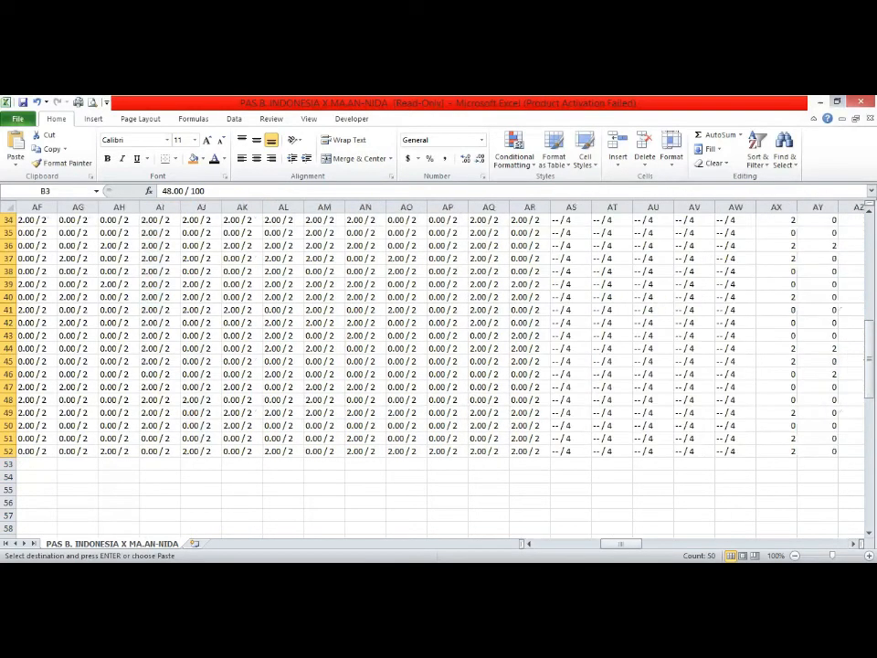
{"action": "scroll", "coordinate": [438, 366], "scroll_direction": "up", "scroll_amount": 3}
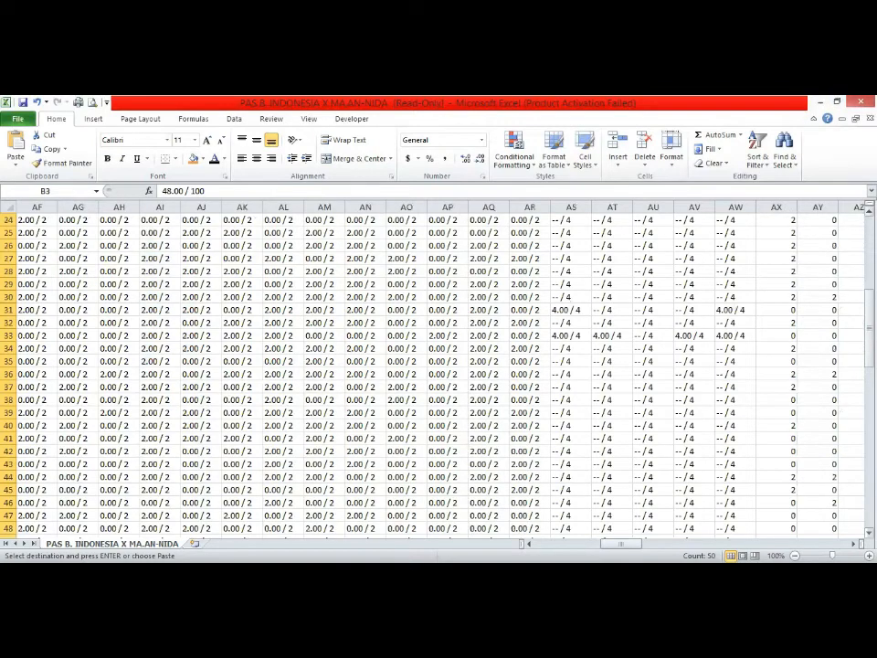
{"action": "scroll", "coordinate": [438, 365], "scroll_direction": "up", "scroll_amount": 6}
{"action": "scroll", "coordinate": [438, 365], "scroll_direction": "up", "scroll_amount": 2}
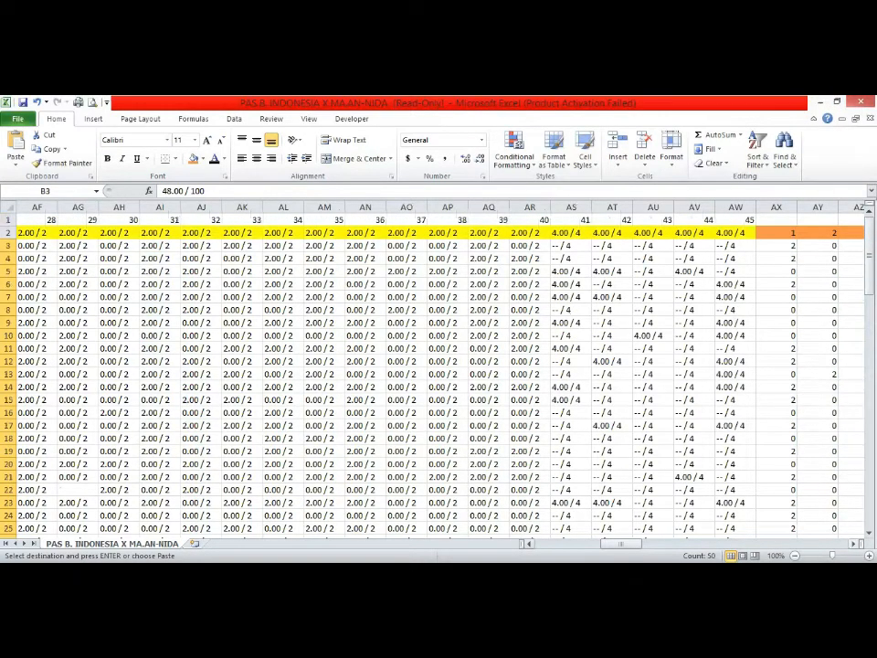
{"action": "scroll", "coordinate": [439, 366], "scroll_direction": "right", "scroll_amount": 10}
{"action": "scroll", "coordinate": [810, 454], "scroll_direction": "right", "scroll_amount": 9}
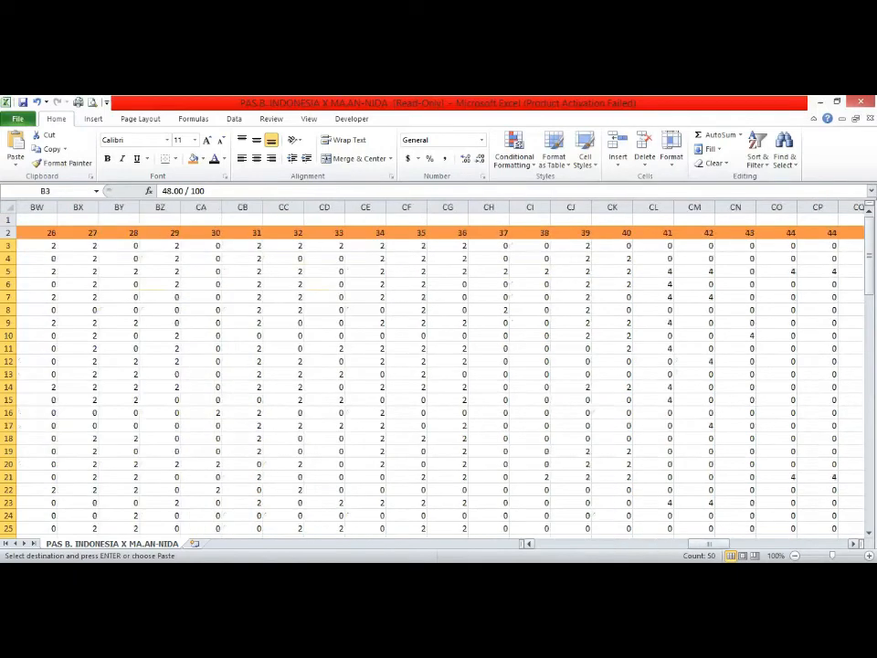
{"action": "scroll", "coordinate": [810, 454], "scroll_direction": "right", "scroll_amount": 4}
{"action": "left_click", "coordinate": [605, 247]}
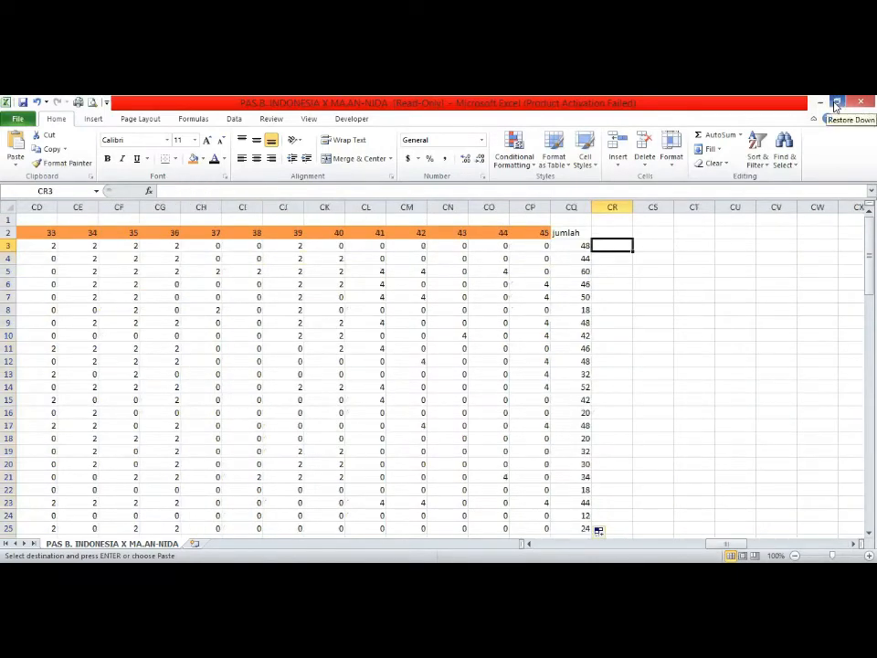
{"action": "key", "text": "ctrl+v"}
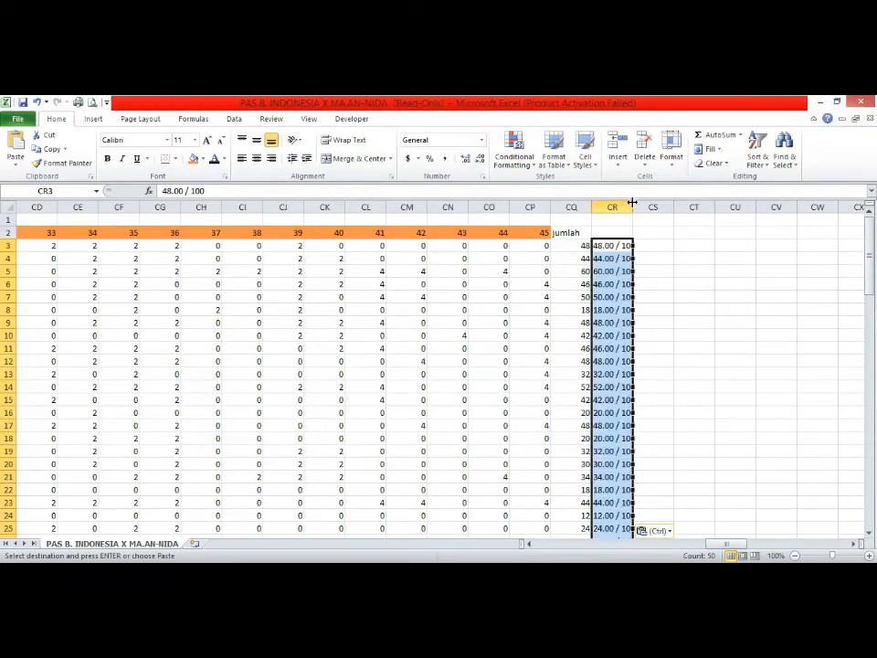
Widen column CR to fit the full scores and compare the first student's jumlah total with the original score
{"action": "left_click_drag", "start_coordinate": [639, 202], "coordinate": [642, 202]}
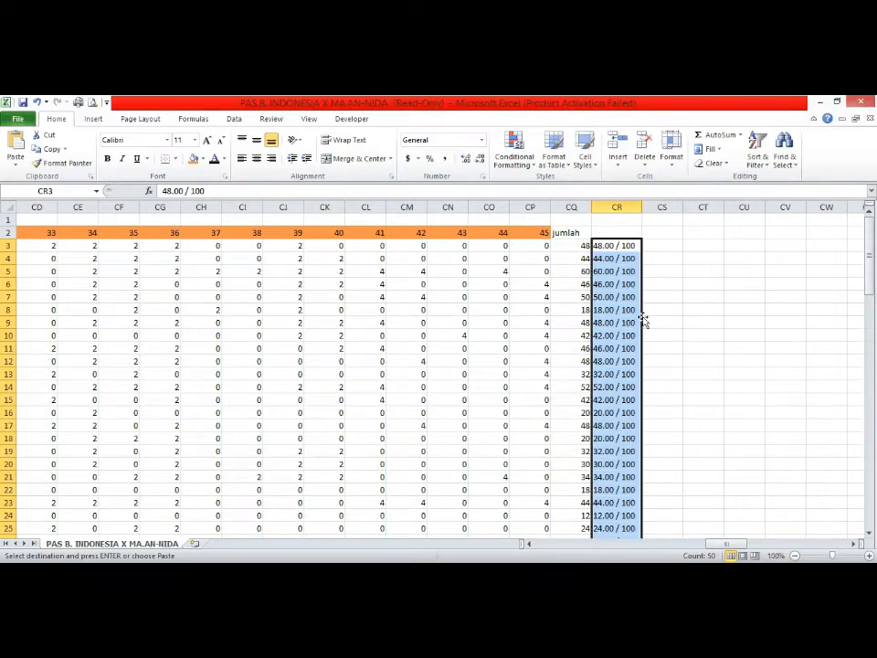
{"action": "left_click", "coordinate": [581, 246]}
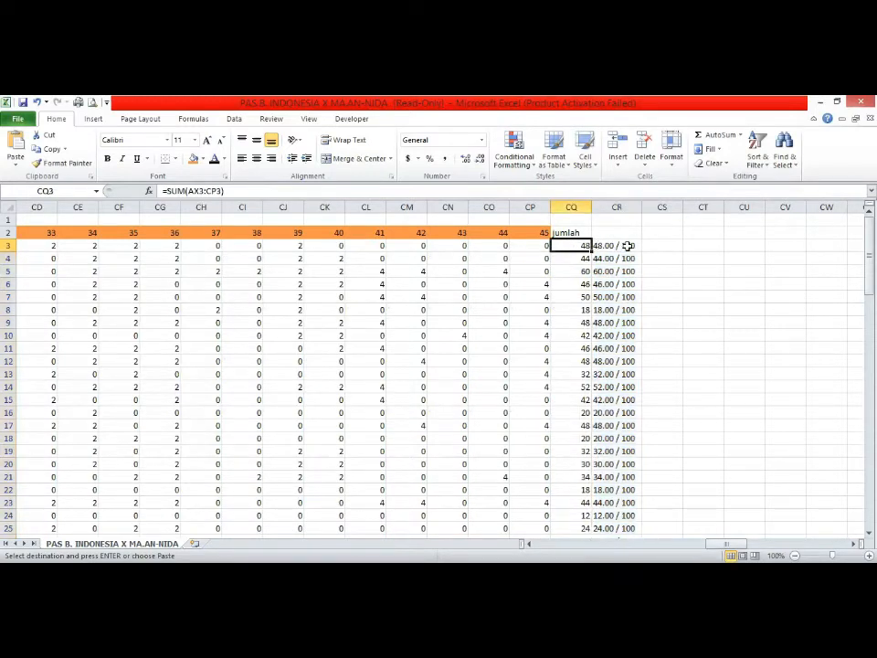
{"action": "key", "text": "Right"}
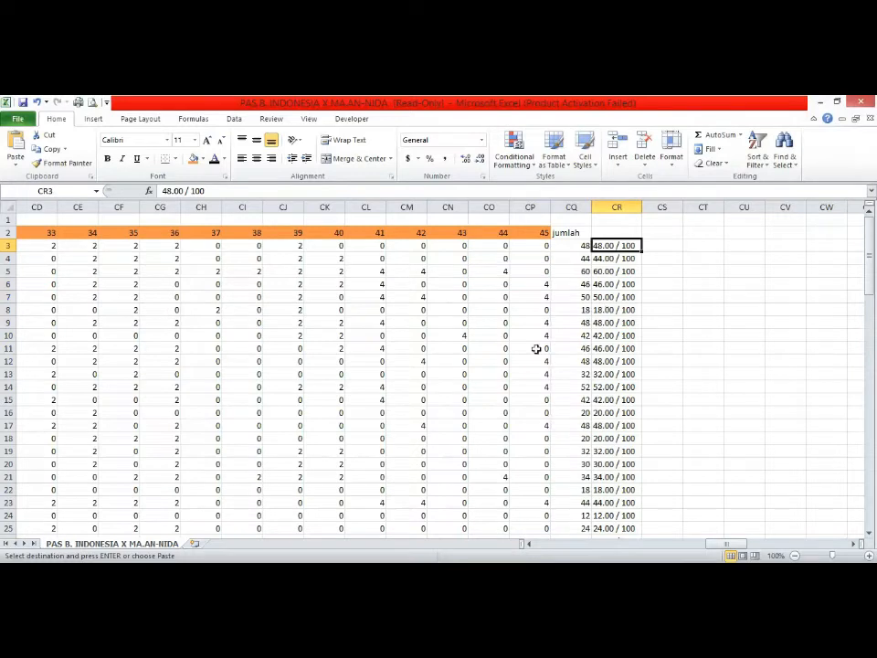
Centre the contents of the jumlah column CQ
{"action": "left_click", "coordinate": [572, 206]}
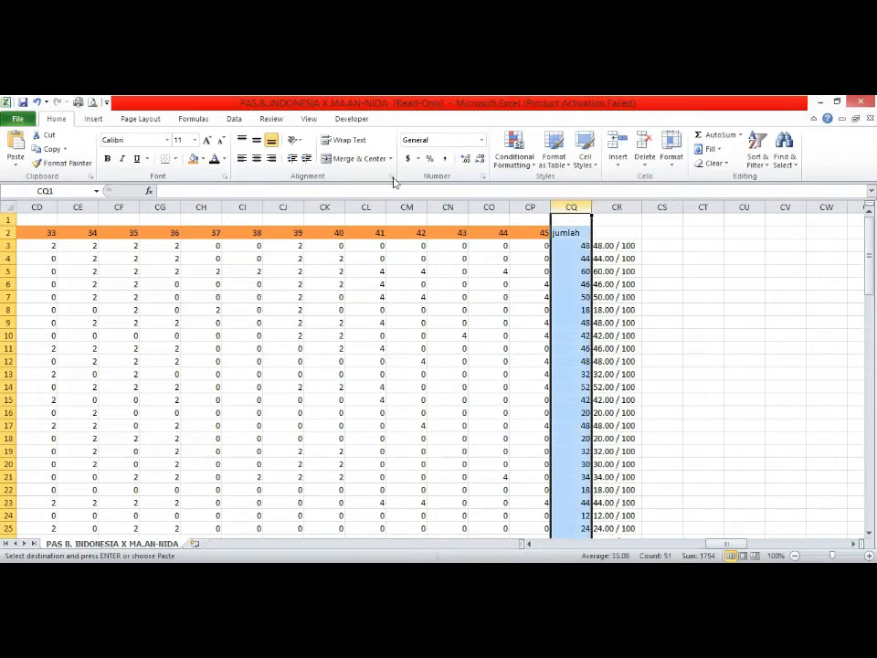
{"action": "left_click", "coordinate": [256, 160]}
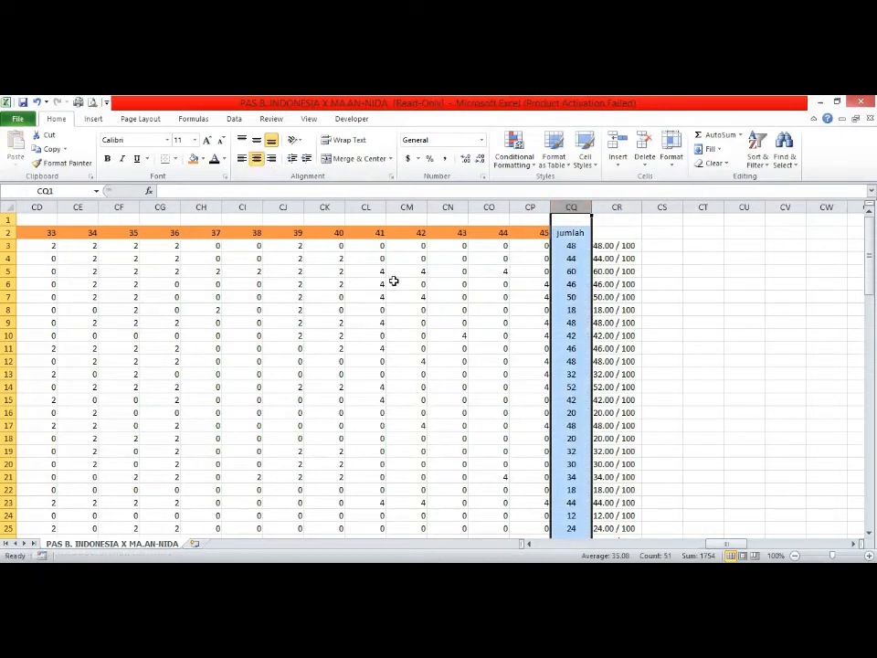
Clear the comparison scores from column CR, from CR3 down past the last student
{"action": "left_click", "coordinate": [598, 245]}
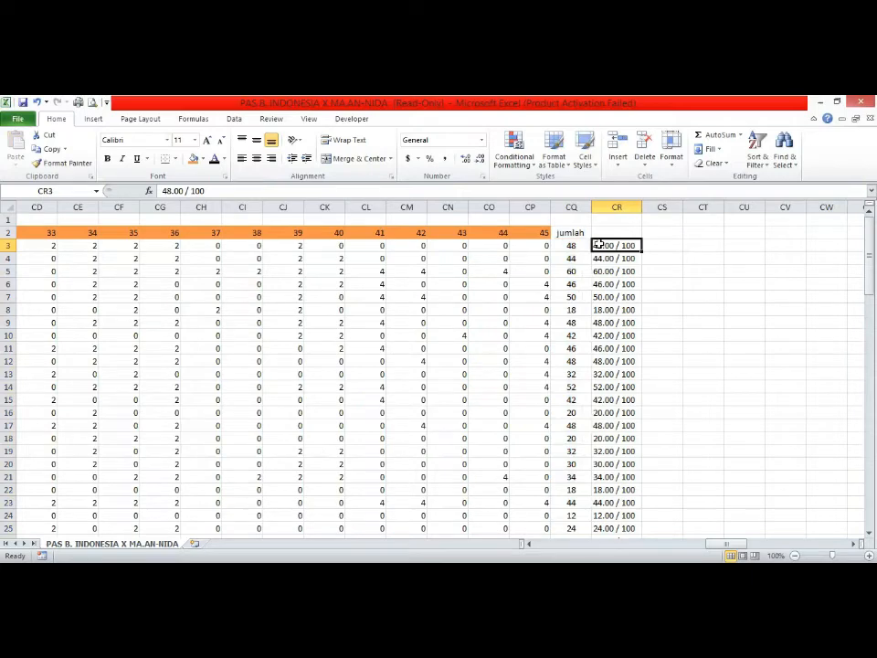
{"action": "key", "text": "shift+Down"}
{"action": "key", "text": "shift+Down"}
{"action": "key", "text": "shift+Down"}
{"action": "key", "text": "shift+Down"}
{"action": "key", "text": "shift+Down"}
{"action": "key", "text": "shift+Down"}
{"action": "key", "text": "shift+Down"}
{"action": "key", "text": "shift+Down"}
{"action": "key", "text": "shift+Down"}
{"action": "key", "text": "shift+Down"}
{"action": "key", "text": "shift+Down"}
{"action": "key", "text": "shift+Down"}
{"action": "key", "text": "shift+Down"}
{"action": "key", "text": "shift+Down"}
{"action": "key", "text": "shift+Down"}
{"action": "key", "text": "shift+Down"}
{"action": "key", "text": "shift+Down"}
{"action": "key", "text": "shift+Down"}
{"action": "key", "text": "shift+Down"}
{"action": "key", "text": "shift+Down"}
{"action": "key", "text": "shift+Down"}
{"action": "key", "text": "shift+Down"}
{"action": "key", "text": "shift+Down"}
{"action": "key", "text": "shift+Down"}
{"action": "key", "text": "shift+Down"}
{"action": "key", "text": "shift+Down"}
{"action": "key", "text": "shift+Down"}
{"action": "key", "text": "shift+Down"}
{"action": "key", "text": "shift+Down"}
{"action": "key", "text": "shift+Down"}
{"action": "key", "text": "shift+Down"}
{"action": "key", "text": "shift+Down"}
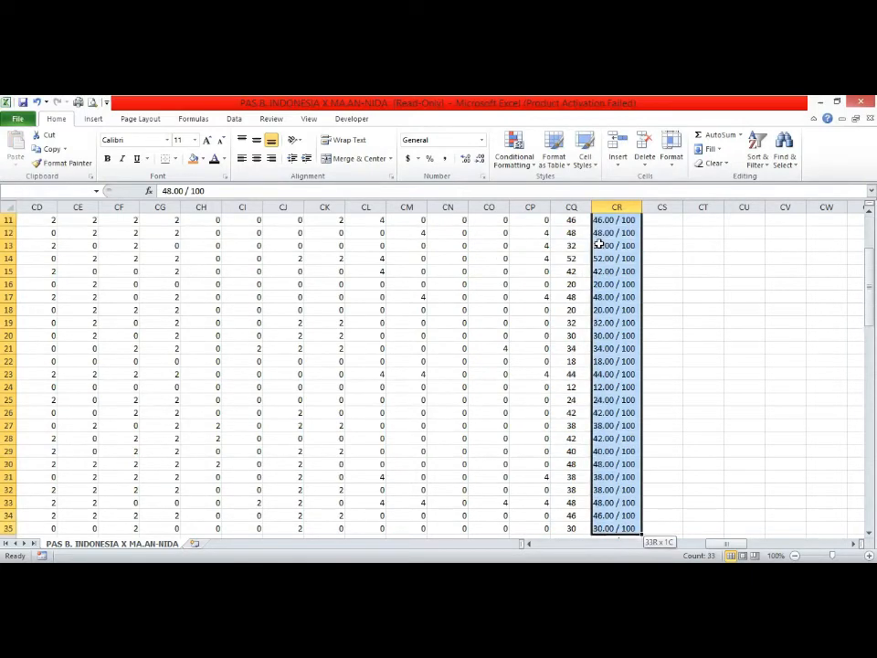
{"action": "key", "text": "shift+Down"}
{"action": "key", "text": "shift+Down"}
{"action": "key", "text": "shift+Down"}
{"action": "key", "text": "shift+Down"}
{"action": "key", "text": "shift+Down"}
{"action": "key", "text": "shift+Down"}
{"action": "key", "text": "shift+Down"}
{"action": "key", "text": "shift+Down"}
{"action": "key", "text": "shift+Down"}
{"action": "key", "text": "shift+Down"}
{"action": "key", "text": "shift+Down"}
{"action": "key", "text": "shift+Down"}
{"action": "key", "text": "shift+Down"}
{"action": "key", "text": "shift+Down"}
{"action": "key", "text": "shift+Down"}
{"action": "key", "text": "shift+Down"}
{"action": "key", "text": "shift+Down"}
{"action": "key", "text": "shift+Down"}
{"action": "key", "text": "shift+Down"}
{"action": "key", "text": "shift+Down"}
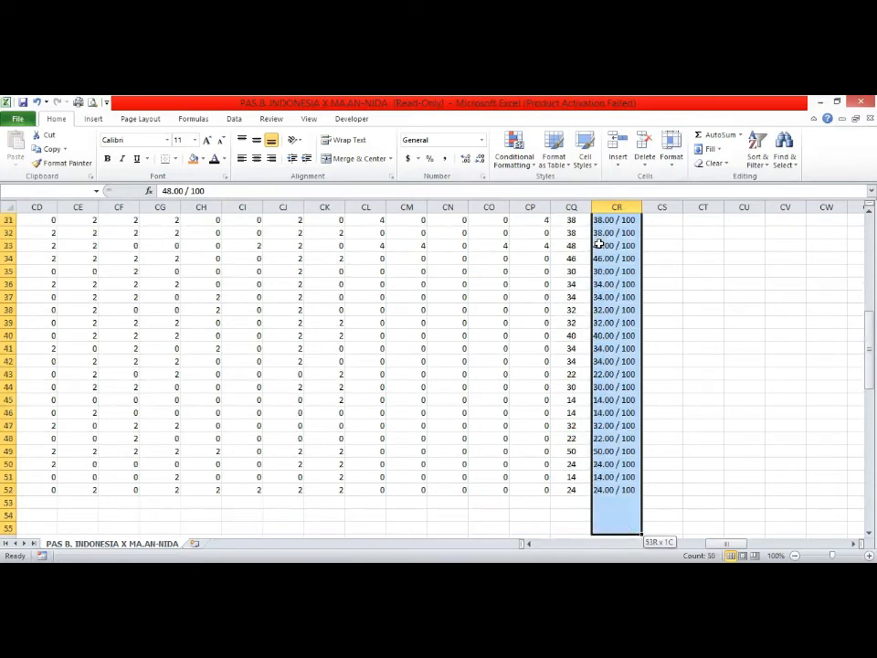
{"action": "key", "text": "shift+Down"}
{"action": "key", "text": "shift+Down"}
{"action": "key", "text": "shift+Down"}
{"action": "key", "text": "shift+Down"}
{"action": "key", "text": "shift+Down"}
{"action": "key", "text": "shift+Down"}
{"action": "key", "text": "shift+Down"}
{"action": "key", "text": "Delete"}
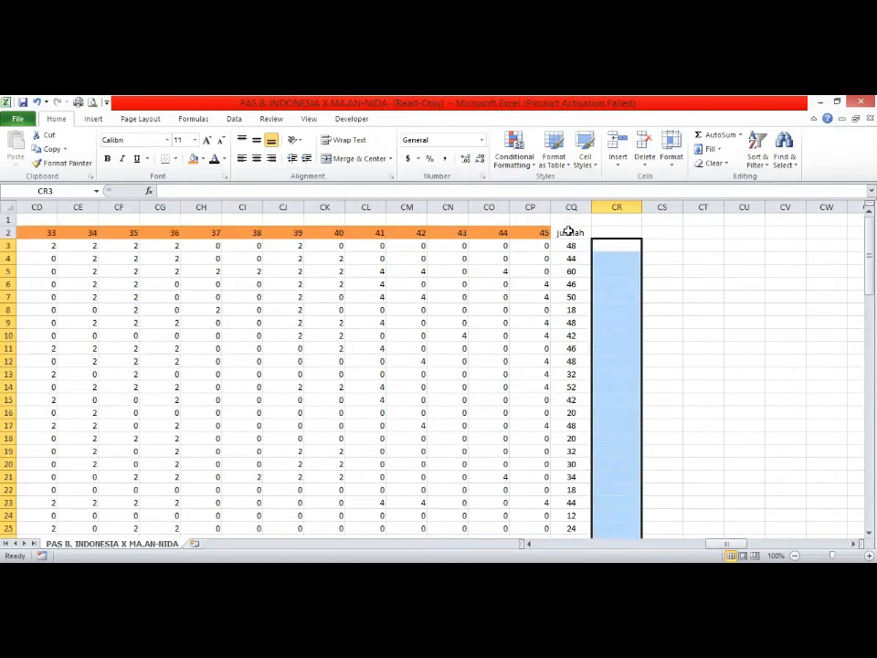
Fill the jumlah column orange from the header in CQ2 down to the last student in row 52
{"action": "left_click", "coordinate": [573, 233]}
{"action": "key", "text": "shift+Down"}
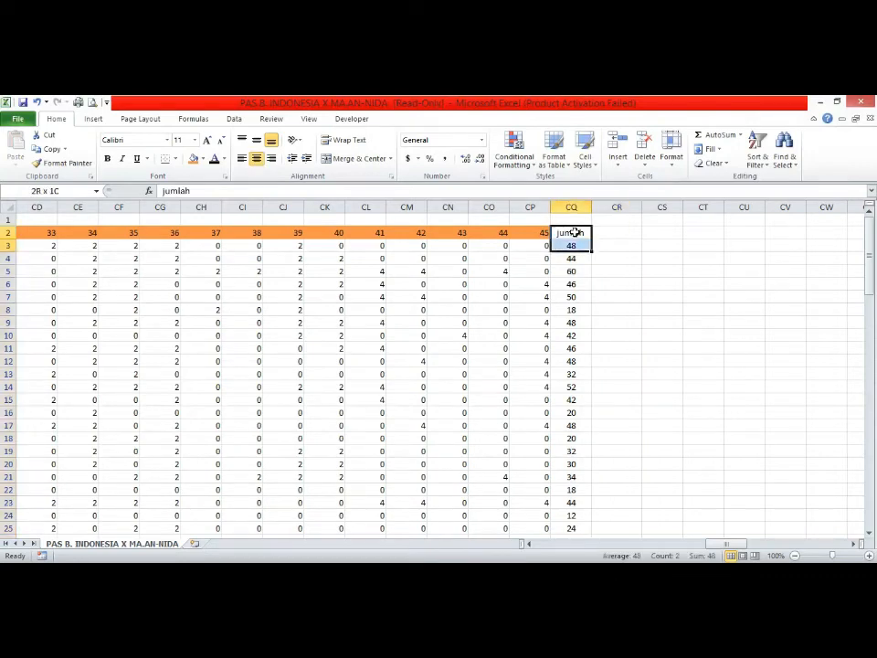
{"action": "key", "text": "shift+Down"}
{"action": "key", "text": "shift+Down"}
{"action": "key", "text": "shift+Down"}
{"action": "key", "text": "shift+Down"}
{"action": "key", "text": "shift+Down"}
{"action": "key", "text": "shift+Down"}
{"action": "key", "text": "shift+Down"}
{"action": "key", "text": "shift+Down"}
{"action": "key", "text": "shift+Down"}
{"action": "key", "text": "shift+Down"}
{"action": "key", "text": "shift+Down"}
{"action": "key", "text": "shift+Down"}
{"action": "key", "text": "shift+Down"}
{"action": "key", "text": "shift+Down"}
{"action": "key", "text": "shift+Down"}
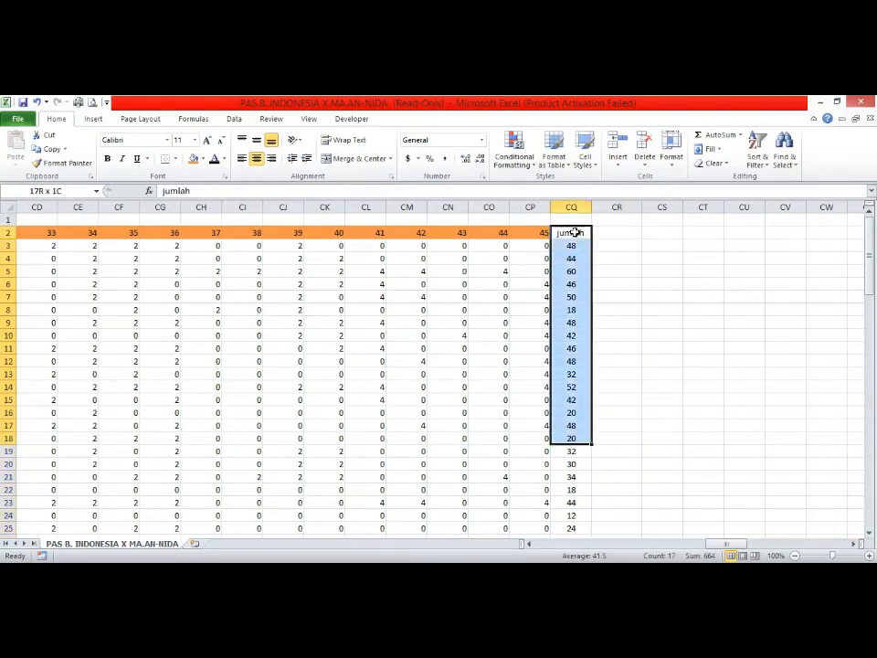
{"action": "key", "text": "shift+Down"}
{"action": "key", "text": "shift+Down"}
{"action": "key", "text": "shift+Down"}
{"action": "key", "text": "shift+Down"}
{"action": "key", "text": "shift+Down"}
{"action": "key", "text": "shift+Down"}
{"action": "key", "text": "shift+Down"}
{"action": "key", "text": "shift+Down"}
{"action": "key", "text": "shift+Down"}
{"action": "key", "text": "shift+Down"}
{"action": "key", "text": "shift+Down"}
{"action": "key", "text": "shift+Down"}
{"action": "key", "text": "shift+Down"}
{"action": "key", "text": "shift+Down"}
{"action": "key", "text": "shift+Down"}
{"action": "key", "text": "shift+Down"}
{"action": "key", "text": "shift+Down"}
{"action": "key", "text": "shift+Down"}
{"action": "key", "text": "shift+Down"}
{"action": "key", "text": "shift+Down"}
{"action": "key", "text": "shift+Down"}
{"action": "key", "text": "shift+Down"}
{"action": "key", "text": "shift+Down"}
{"action": "key", "text": "shift+Down"}
{"action": "key", "text": "shift+Down"}
{"action": "key", "text": "shift+Down"}
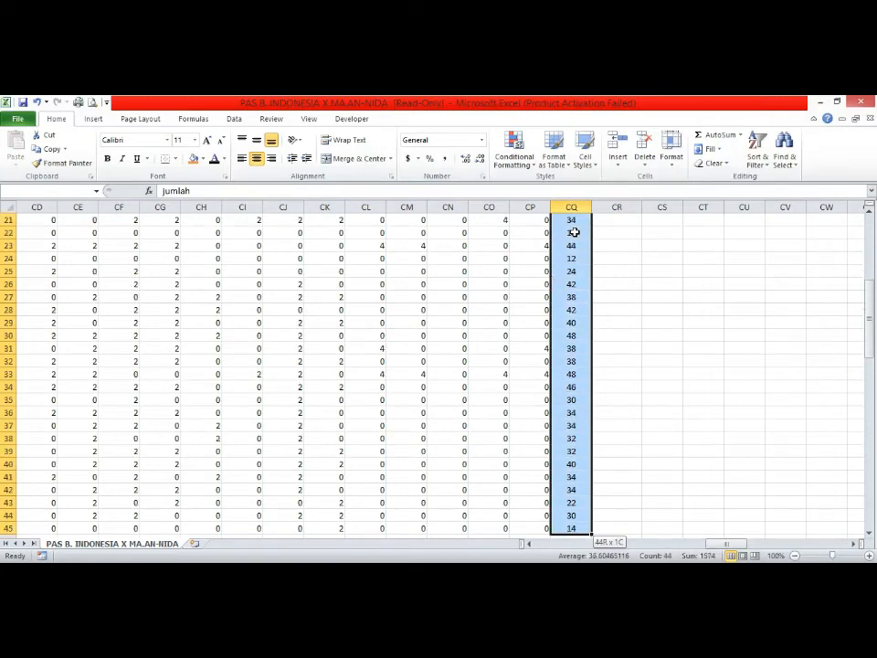
{"action": "key", "text": "shift+Down"}
{"action": "key", "text": "shift+Down"}
{"action": "key", "text": "shift+Down"}
{"action": "key", "text": "shift+Down"}
{"action": "key", "text": "shift+Down"}
{"action": "key", "text": "shift+Down"}
{"action": "key", "text": "shift+Down"}
{"action": "key", "text": "shift+Down"}
{"action": "key", "text": "shift+Down"}
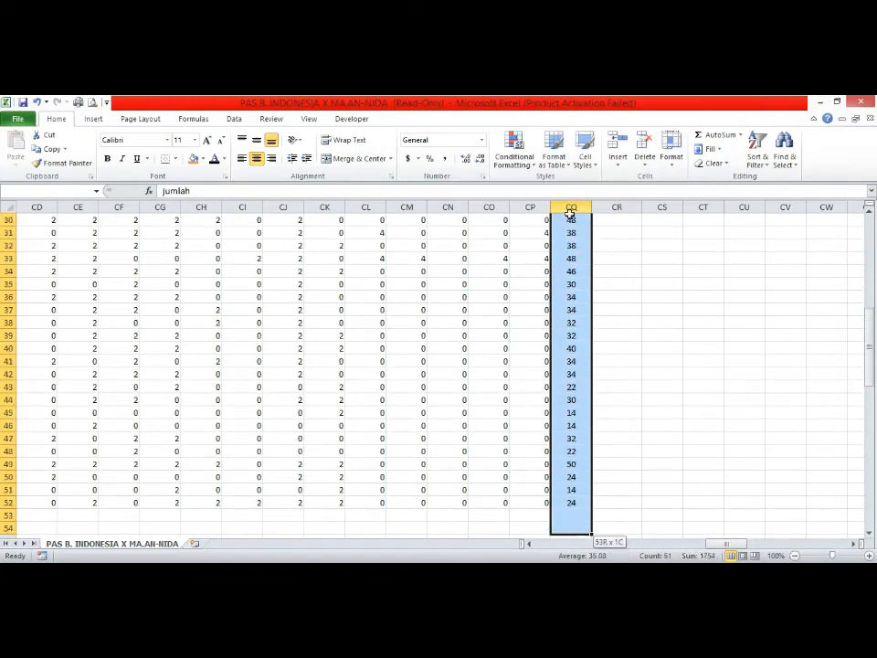
{"action": "key", "text": "shift+Up"}
{"action": "key", "text": "shift+Up"}
{"action": "left_click", "coordinate": [194, 159]}
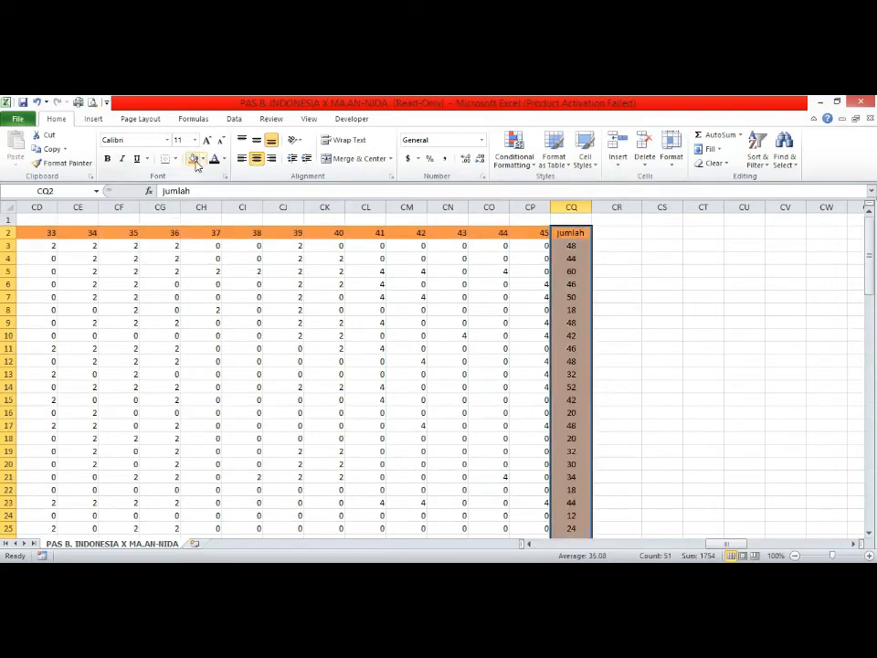
{"action": "left_click", "coordinate": [434, 361]}
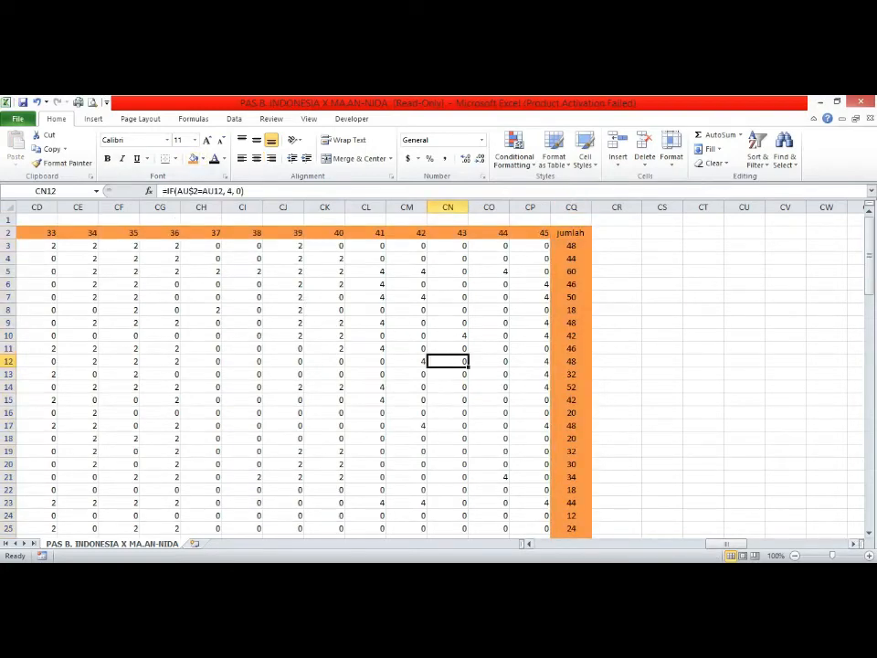
Apply All Borders to the numeric score table from AX2 through the jumlah column to CQ52
{"action": "scroll", "coordinate": [433, 375], "scroll_direction": "left", "scroll_amount": 1}
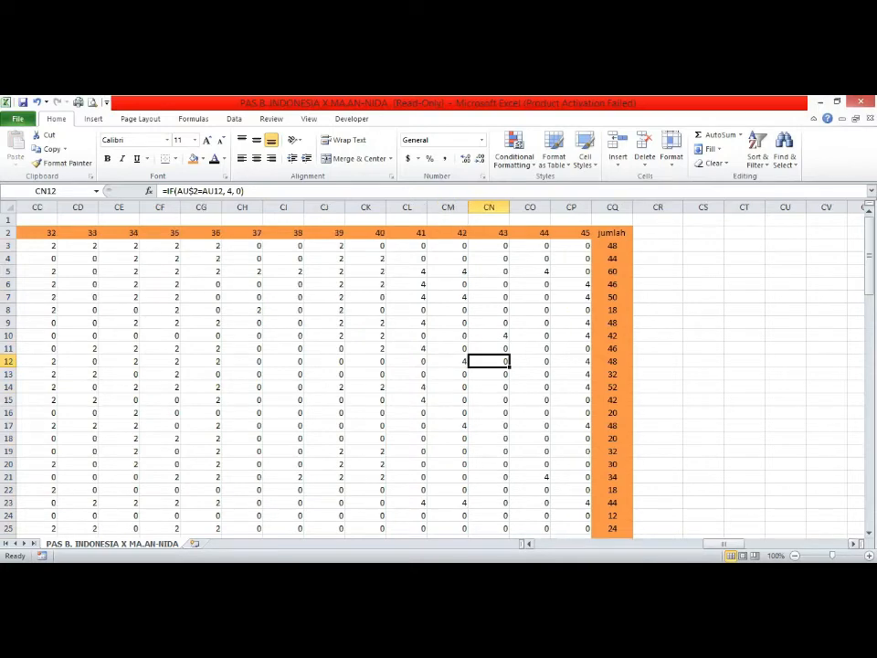
{"action": "scroll", "coordinate": [439, 375], "scroll_direction": "left", "scroll_amount": 3}
{"action": "scroll", "coordinate": [439, 374], "scroll_direction": "left", "scroll_amount": 2}
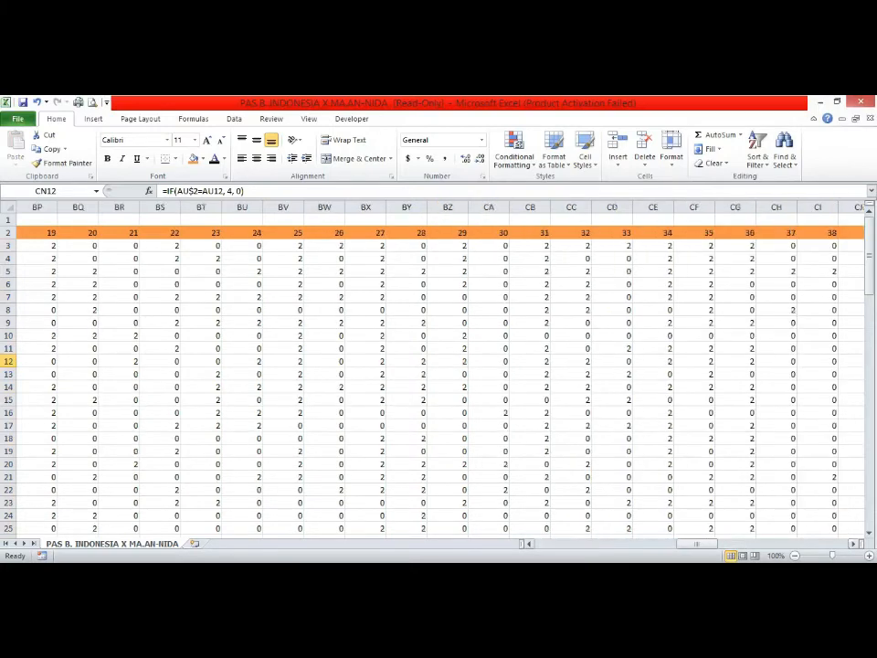
{"action": "scroll", "coordinate": [439, 375], "scroll_direction": "left", "scroll_amount": 4}
{"action": "scroll", "coordinate": [439, 375], "scroll_direction": "left", "scroll_amount": 1}
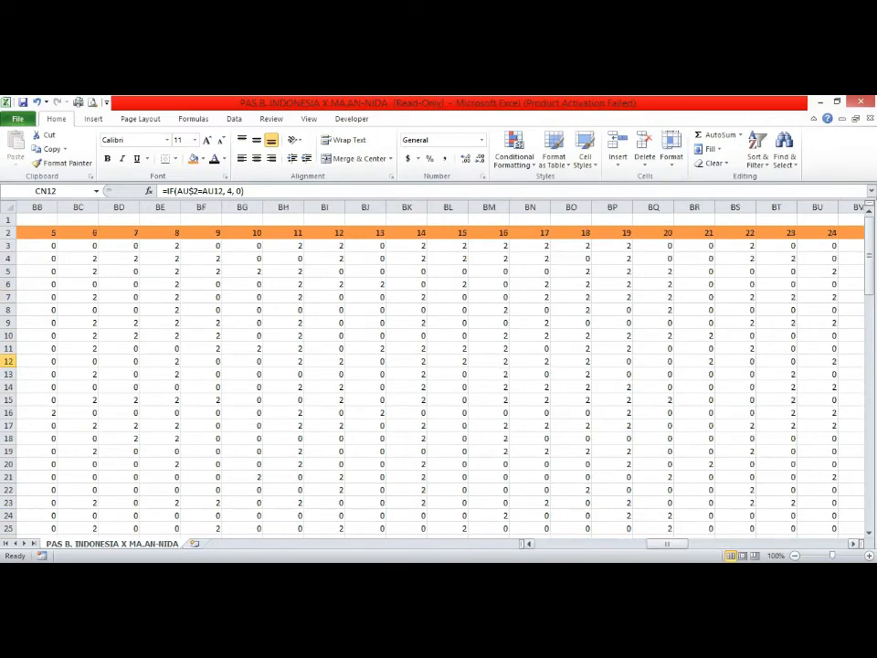
{"action": "scroll", "coordinate": [145, 252], "scroll_direction": "left", "scroll_amount": 2}
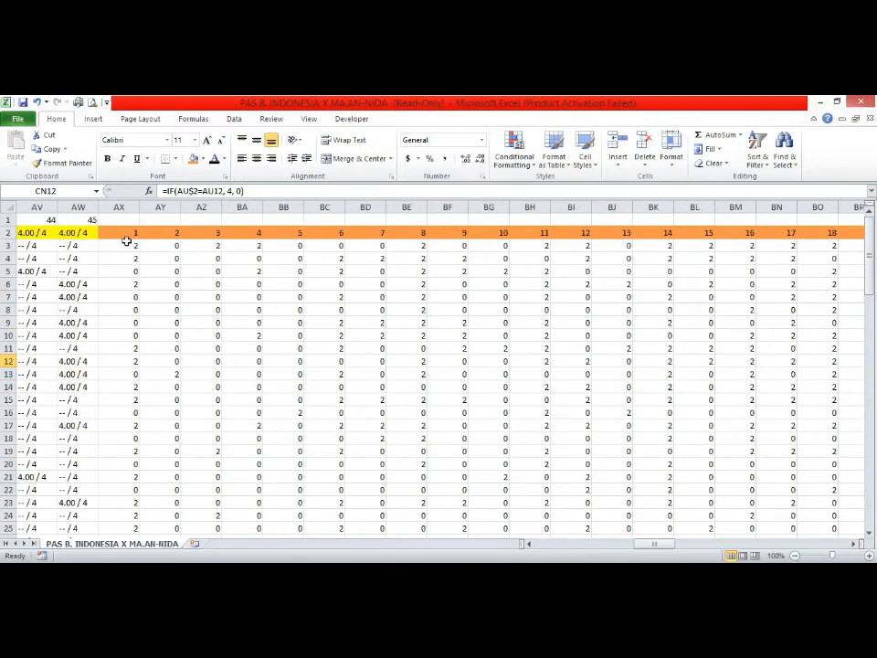
{"action": "left_click", "coordinate": [127, 236]}
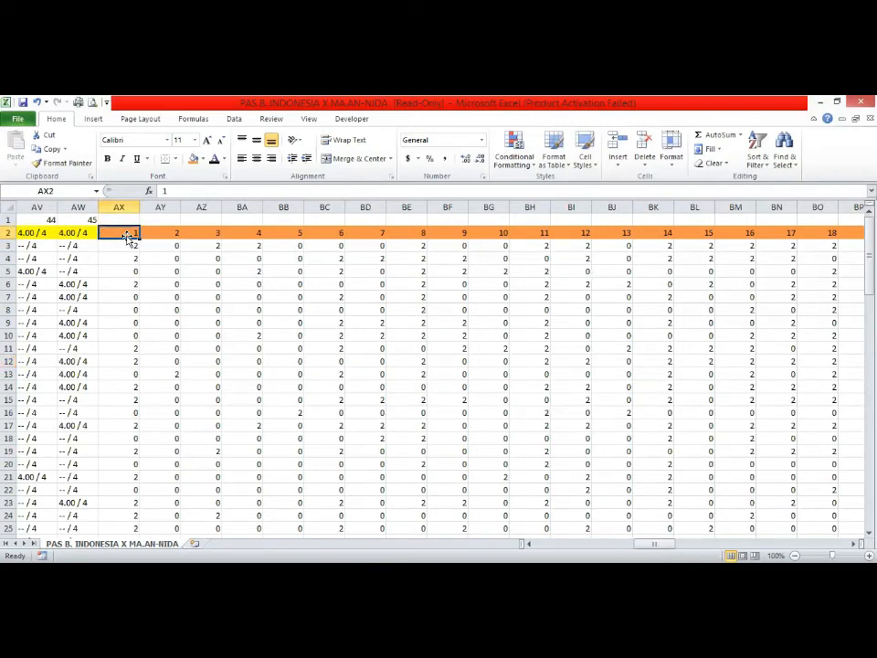
{"action": "key", "text": "shift+Down"}
{"action": "key", "text": "shift+Down"}
{"action": "key", "text": "shift+Down"}
{"action": "key", "text": "shift+Down"}
{"action": "key", "text": "shift+Down"}
{"action": "key", "text": "shift+Down"}
{"action": "key", "text": "shift+Down"}
{"action": "key", "text": "shift+Down"}
{"action": "key", "text": "shift+Down"}
{"action": "key", "text": "shift+Down"}
{"action": "key", "text": "shift+Down"}
{"action": "key", "text": "shift+Down"}
{"action": "key", "text": "shift+Down"}
{"action": "key", "text": "shift+Down"}
{"action": "key", "text": "shift+Down"}
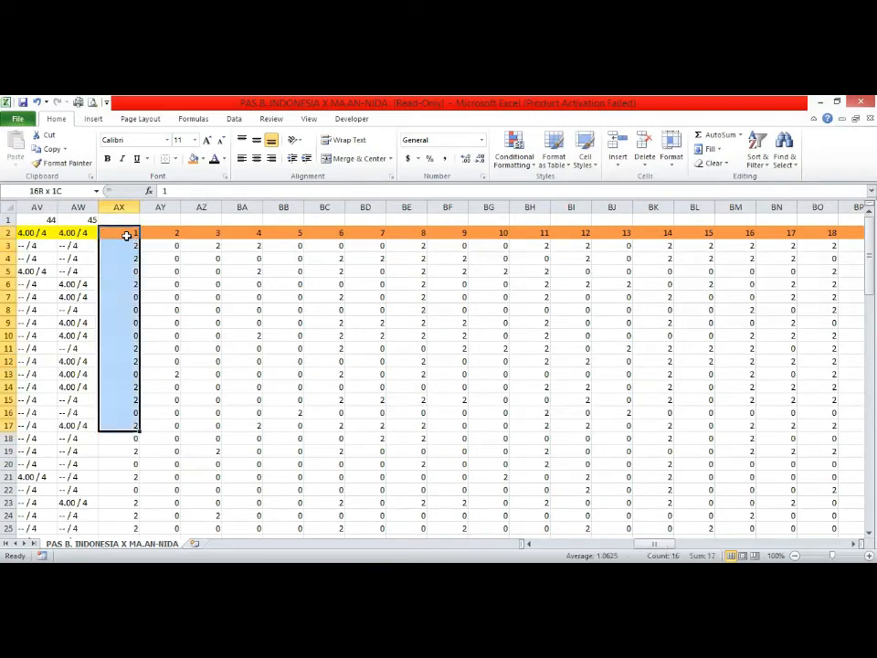
{"action": "key", "text": "shift+Down"}
{"action": "key", "text": "shift+Down"}
{"action": "key", "text": "shift+Down"}
{"action": "key", "text": "shift+Down"}
{"action": "key", "text": "shift+Down"}
{"action": "key", "text": "shift+Down"}
{"action": "key", "text": "shift+Down"}
{"action": "key", "text": "shift+Down"}
{"action": "key", "text": "shift+Down"}
{"action": "key", "text": "shift+Down"}
{"action": "key", "text": "shift+Down"}
{"action": "key", "text": "shift+Down"}
{"action": "key", "text": "shift+Down"}
{"action": "key", "text": "shift+Down"}
{"action": "key", "text": "shift+Down"}
{"action": "key", "text": "shift+Down"}
{"action": "key", "text": "shift+Down"}
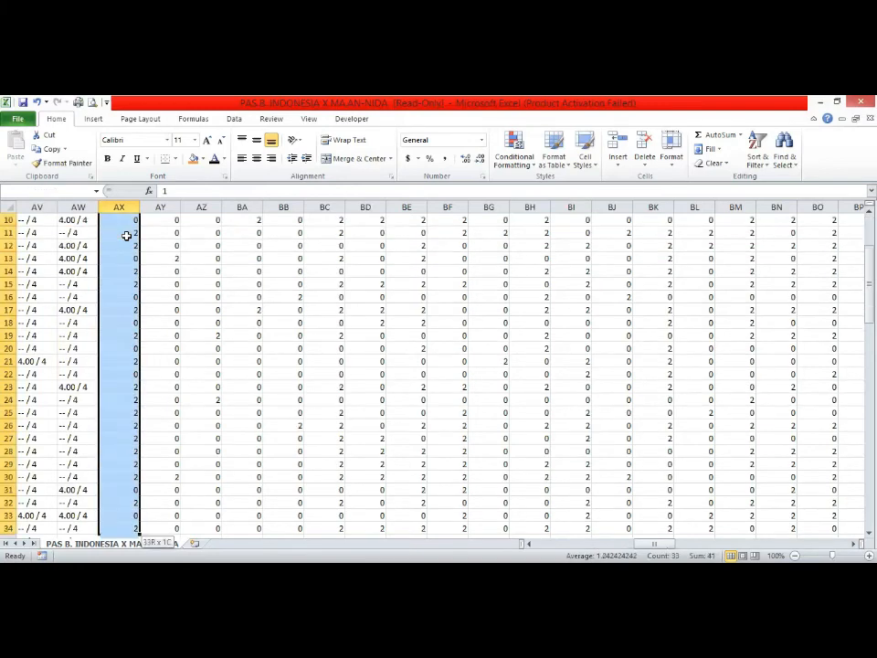
{"action": "key", "text": "shift+Down"}
{"action": "key", "text": "shift+Down"}
{"action": "key", "text": "shift+Down"}
{"action": "key", "text": "shift+Down"}
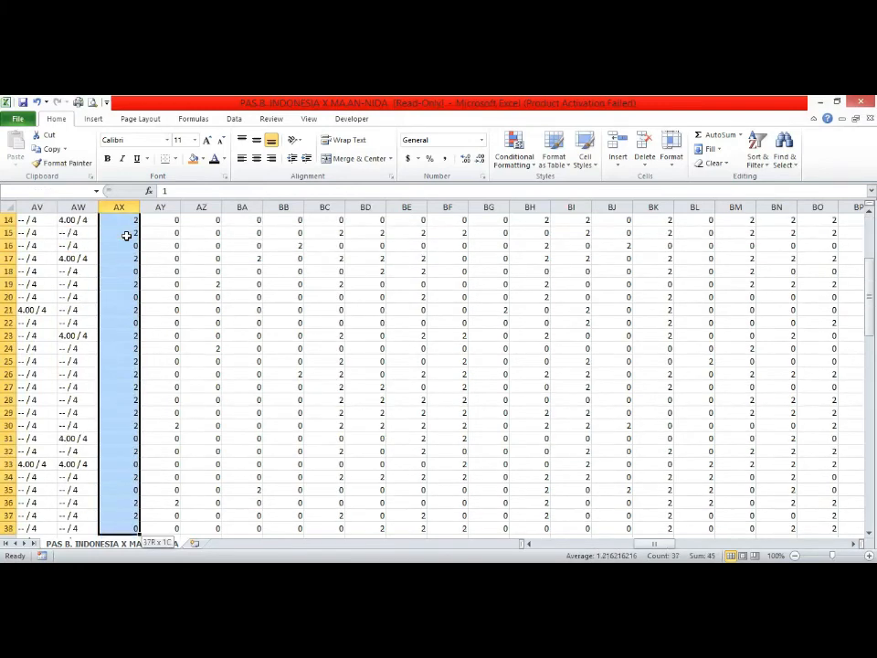
{"action": "key", "text": "shift+Down"}
{"action": "key", "text": "shift+Down"}
{"action": "key", "text": "shift+Down"}
{"action": "key", "text": "shift+Down"}
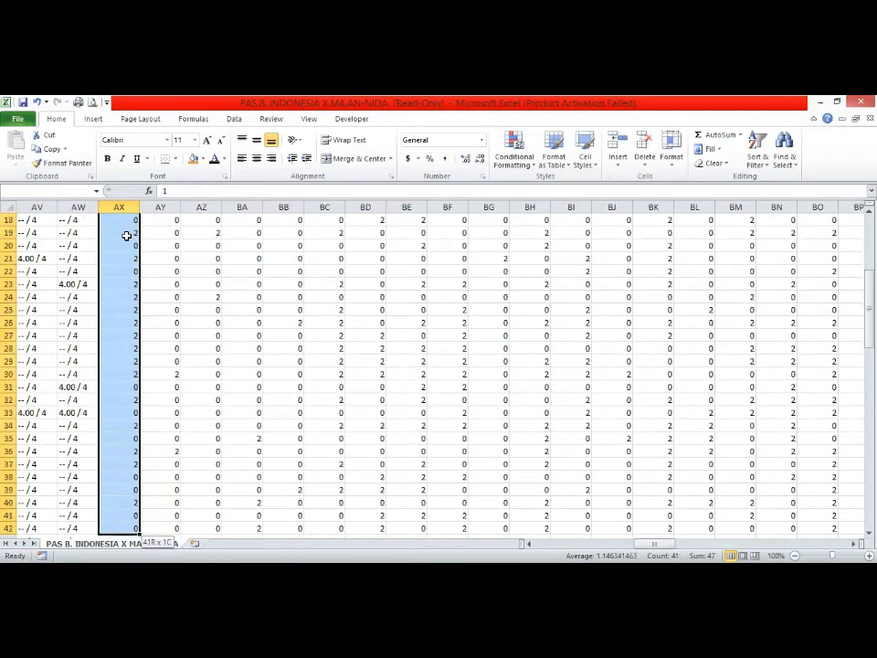
{"action": "key", "text": "shift+Down"}
{"action": "key", "text": "shift+Down"}
{"action": "key", "text": "shift+Down"}
{"action": "key", "text": "shift+Down"}
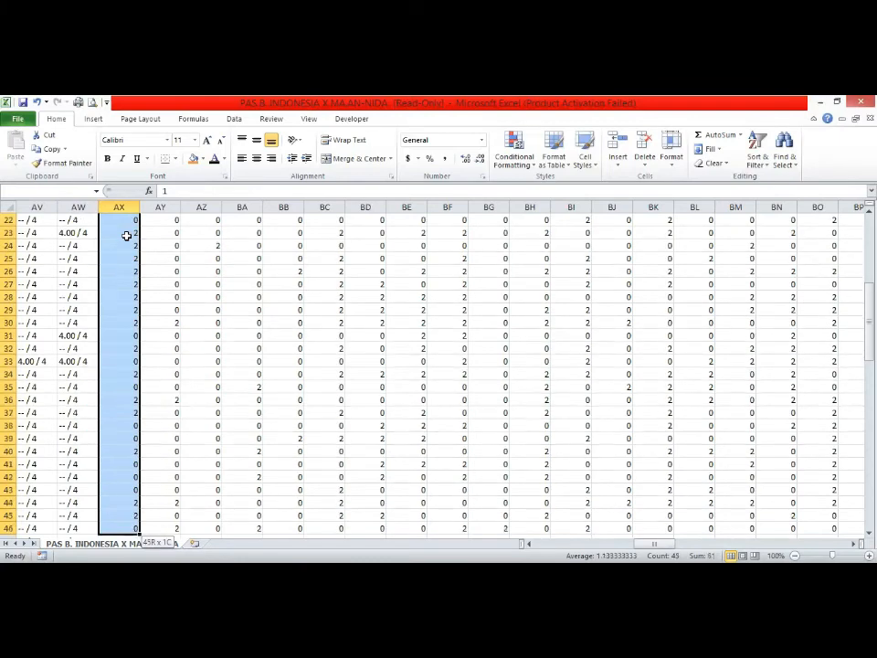
{"action": "key", "text": "shift+Down"}
{"action": "key", "text": "shift+Down"}
{"action": "key", "text": "shift+Down"}
{"action": "key", "text": "shift+Down"}
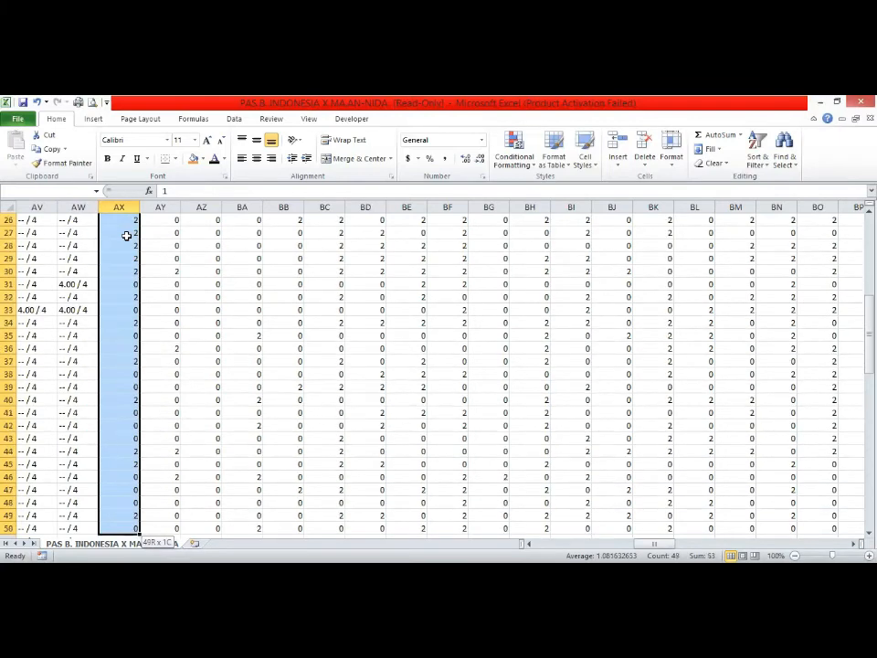
{"action": "key", "text": "shift+Down"}
{"action": "key", "text": "shift+Down"}
{"action": "key", "text": "shift+Down"}
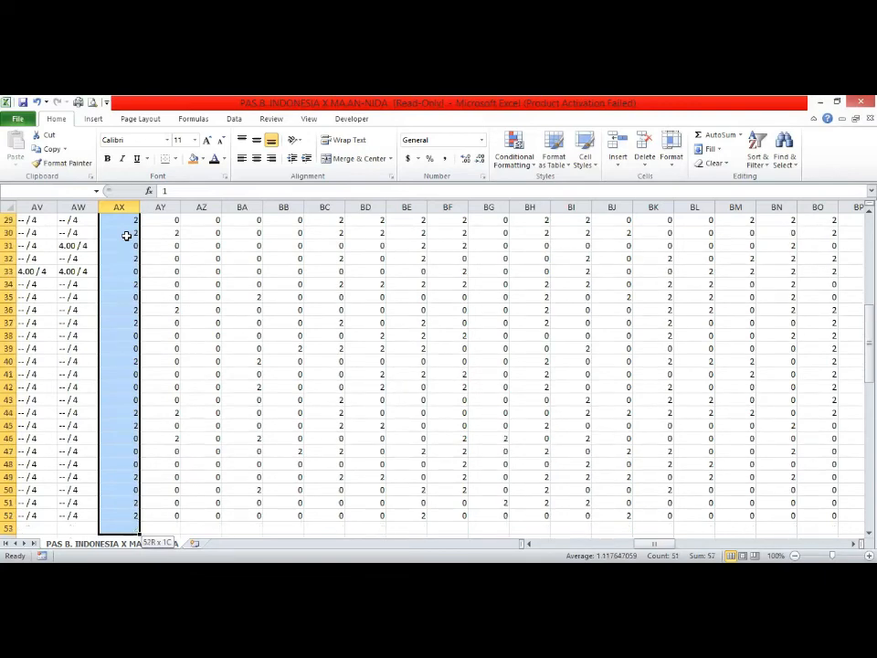
{"action": "key", "text": "ctrl+shift+Right"}
{"action": "key", "text": "shift+Right"}
{"action": "key", "text": "shift+Right"}
{"action": "key", "text": "shift+Right"}
{"action": "key", "text": "shift+Right"}
{"action": "key", "text": "shift+Right"}
{"action": "key", "text": "shift+Right"}
{"action": "key", "text": "shift+Right"}
{"action": "key", "text": "shift+Right"}
{"action": "key", "text": "shift+Right"}
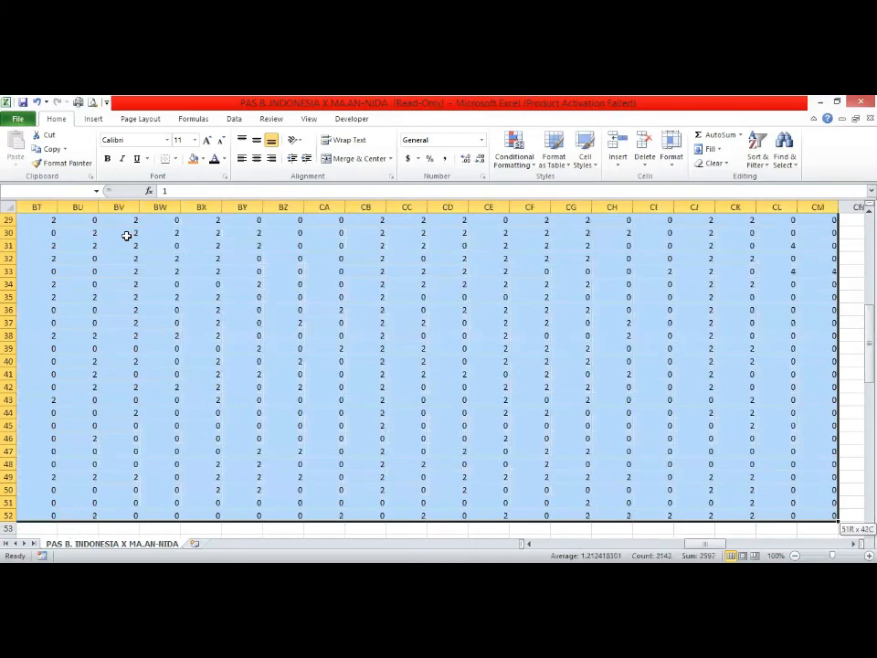
{"action": "key", "text": "shift+Right"}
{"action": "key", "text": "shift+Right"}
{"action": "key", "text": "shift+Right"}
{"action": "key", "text": "shift+Right"}
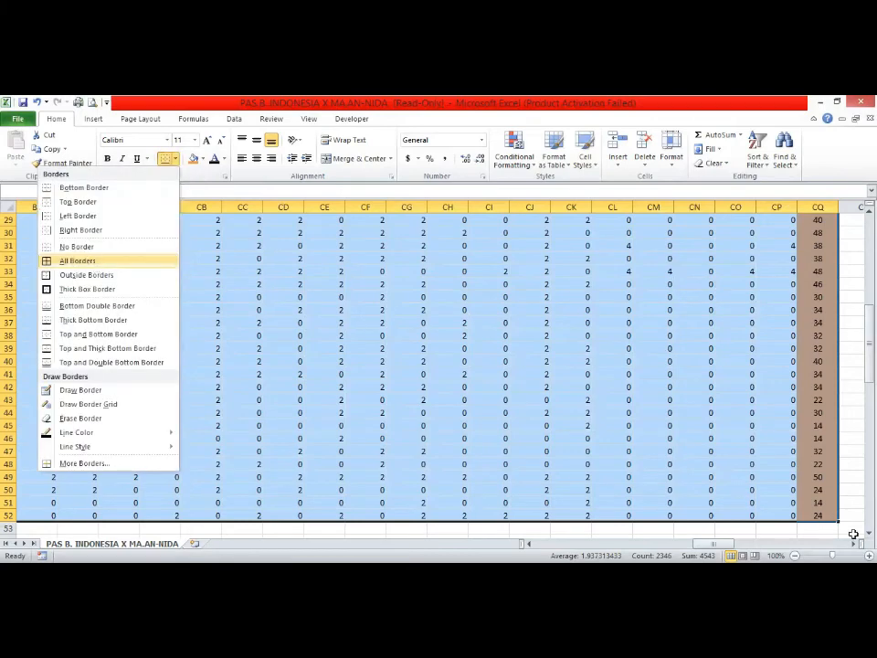
{"action": "left_click_drag", "start_coordinate": [869, 344], "coordinate": [868, 255]}
{"action": "left_click_drag", "start_coordinate": [713, 544], "coordinate": [639, 544]}
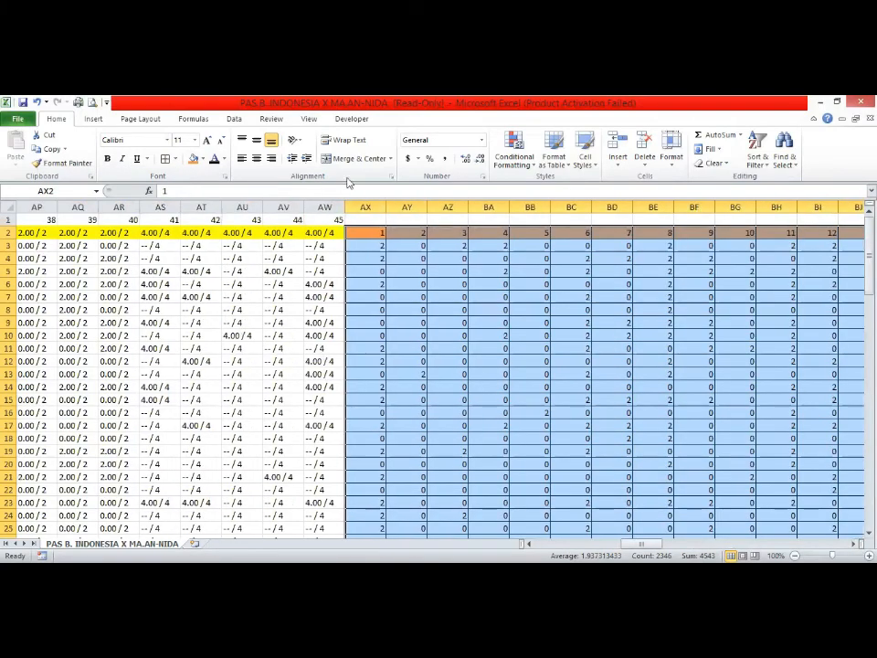
{"action": "left_click", "coordinate": [397, 241]}
Auto-fit the widths of columns AX through CQ to their contents and review the compacted score table
{"action": "left_click", "coordinate": [362, 203]}
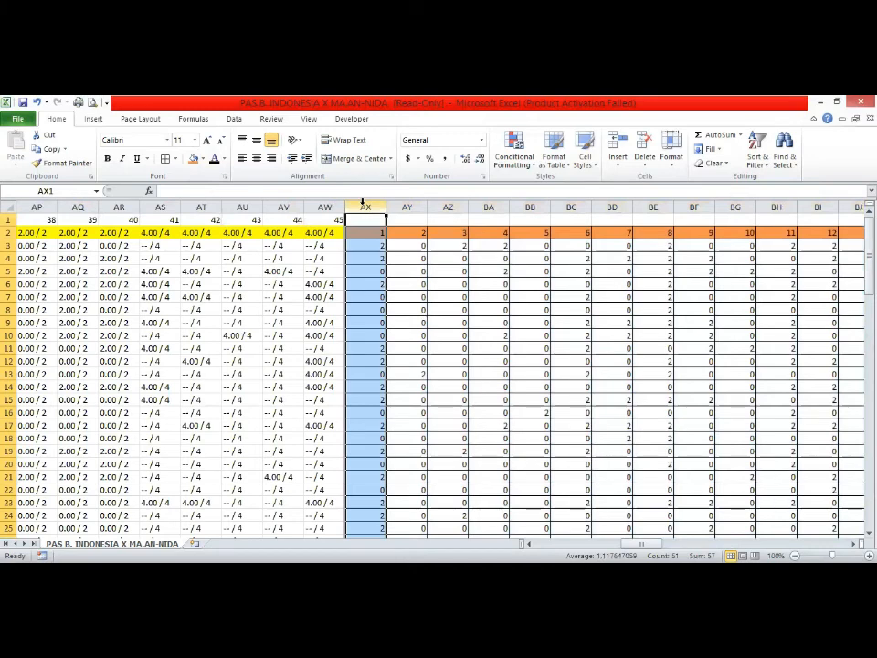
{"action": "key", "text": "ctrl+shift+Right"}
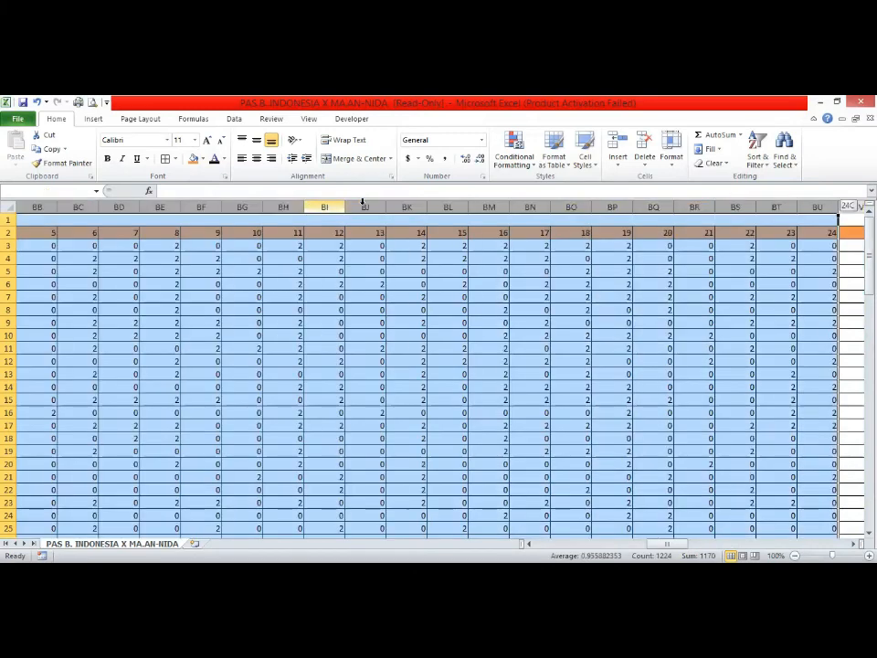
{"action": "key", "text": "shift+Right"}
{"action": "key", "text": "shift+Right"}
{"action": "key", "text": "shift+Right"}
{"action": "key", "text": "shift+Right"}
{"action": "key", "text": "shift+Right"}
{"action": "key", "text": "shift+Right"}
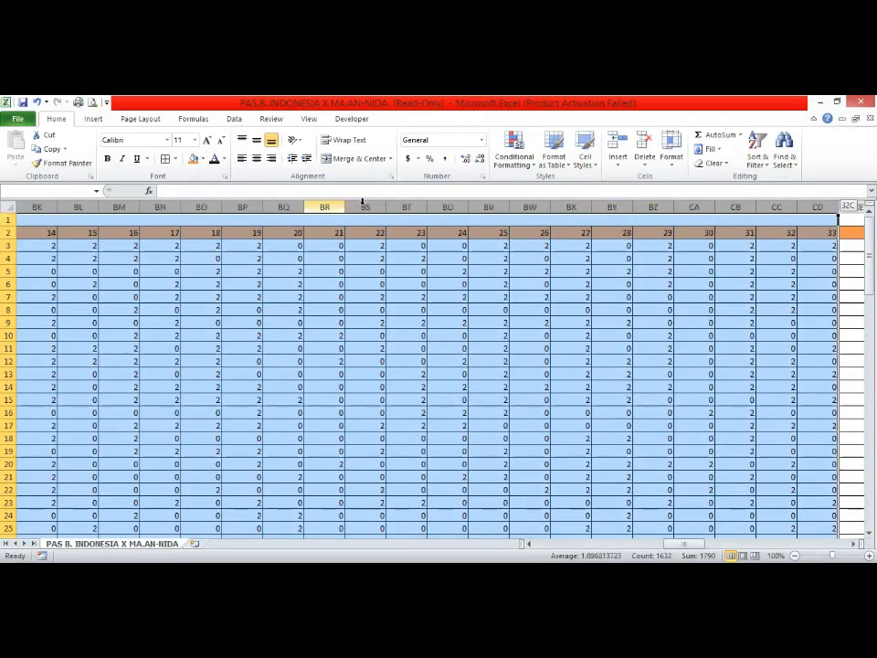
{"action": "key", "text": "shift+Right"}
{"action": "key", "text": "shift+Right"}
{"action": "key", "text": "shift+Right"}
{"action": "key", "text": "shift+Right"}
{"action": "key", "text": "shift+Right"}
{"action": "key", "text": "shift+Right"}
{"action": "key", "text": "shift+Right"}
{"action": "key", "text": "shift+Right"}
{"action": "key", "text": "shift+Right"}
{"action": "key", "text": "shift+Right"}
{"action": "key", "text": "shift+Right"}
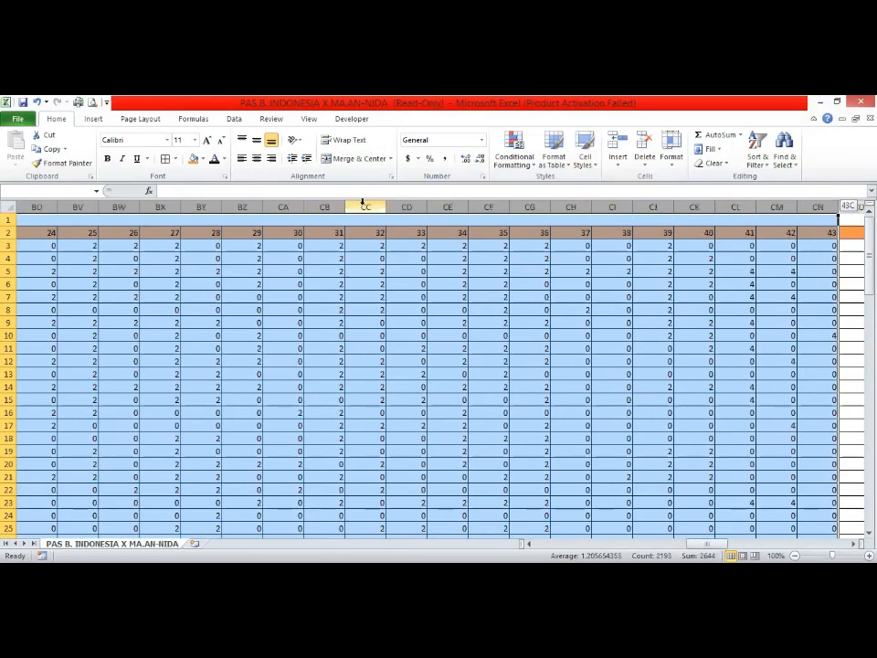
{"action": "key", "text": "shift+Right"}
{"action": "key", "text": "shift+Right"}
{"action": "key", "text": "shift+Right"}
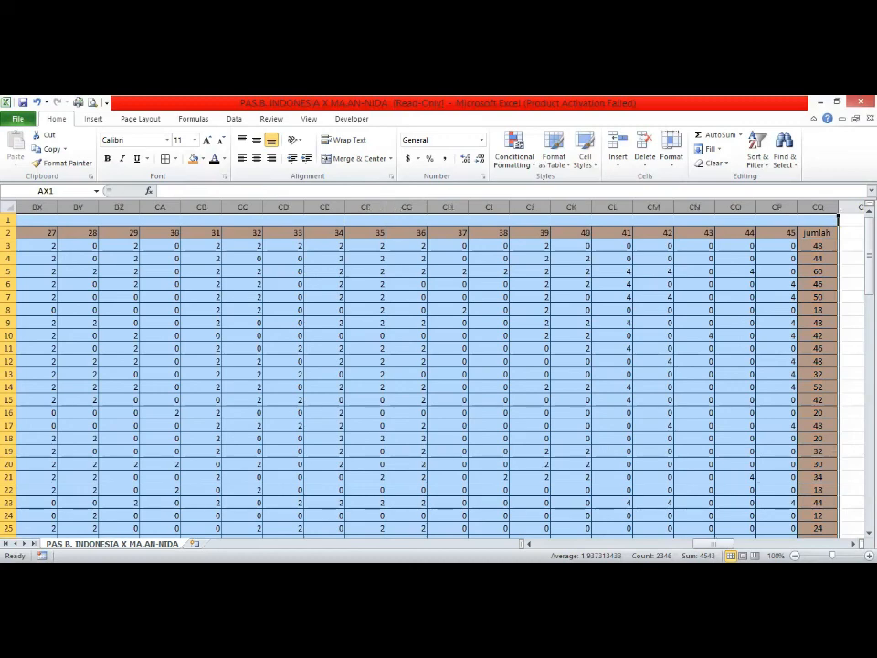
{"action": "double_click", "coordinate": [797, 208]}
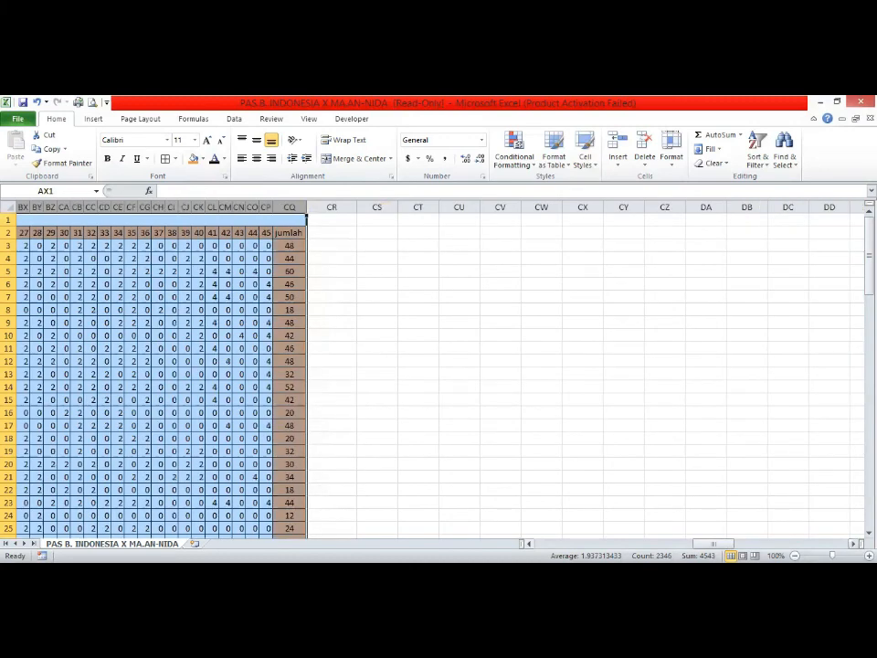
{"action": "left_click_drag", "start_coordinate": [714, 543], "coordinate": [640, 544]}
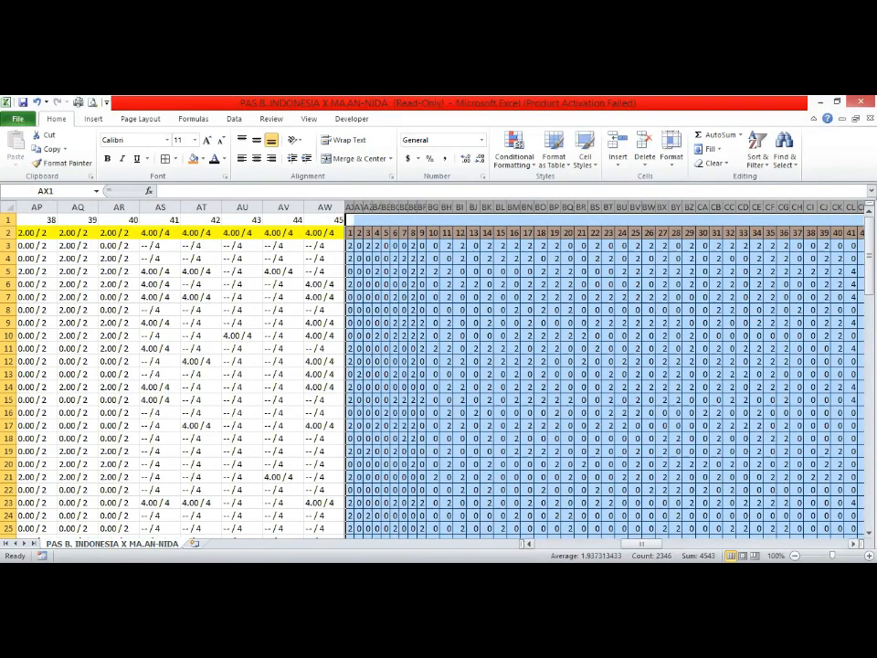
{"action": "left_click_drag", "start_coordinate": [641, 544], "coordinate": [651, 544]}
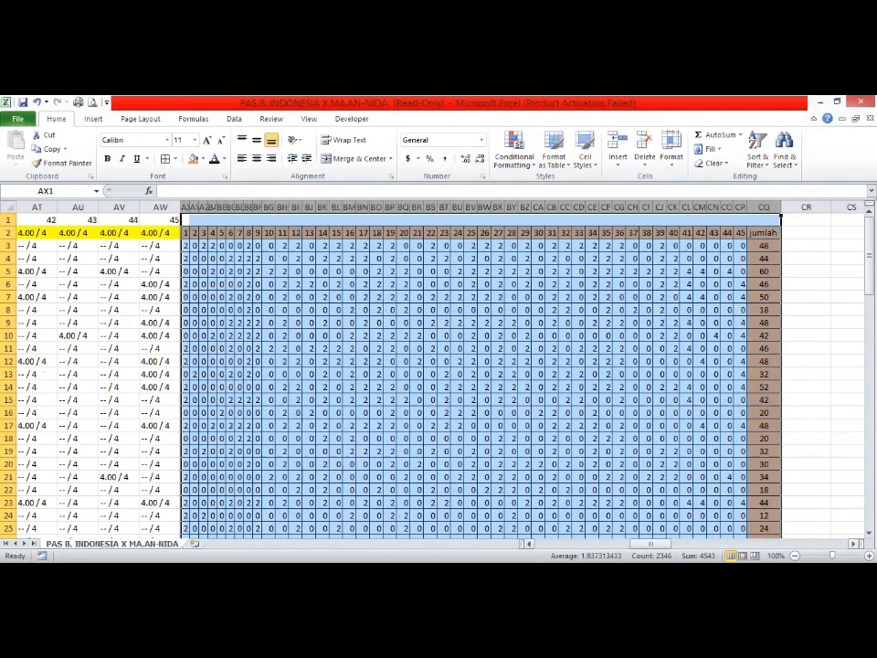